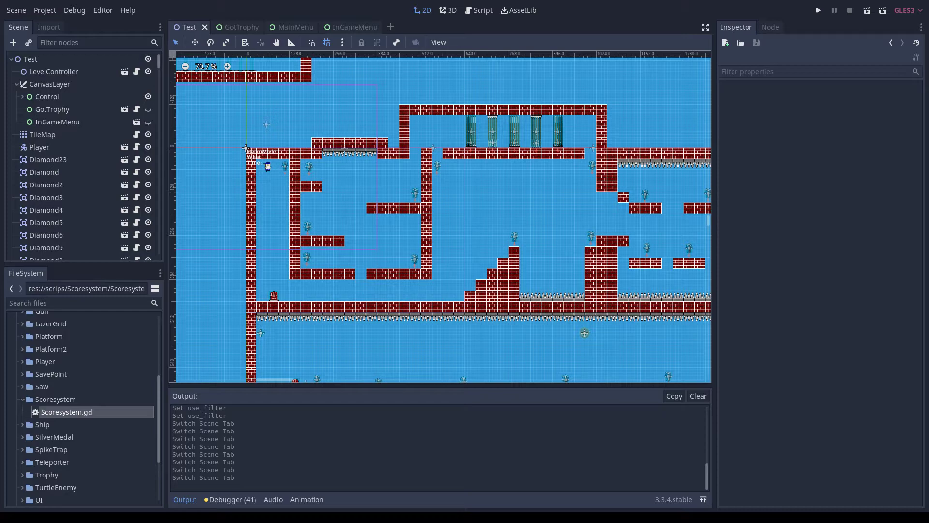
# Step: Switch from the Test scene to the GotTrophy scene showing its YOU WIN!!! panel
pyautogui.scroll(-1, 261, 164)
pyautogui.scroll(-1, 278, 182)
pyautogui.scroll(-1, 295, 198)
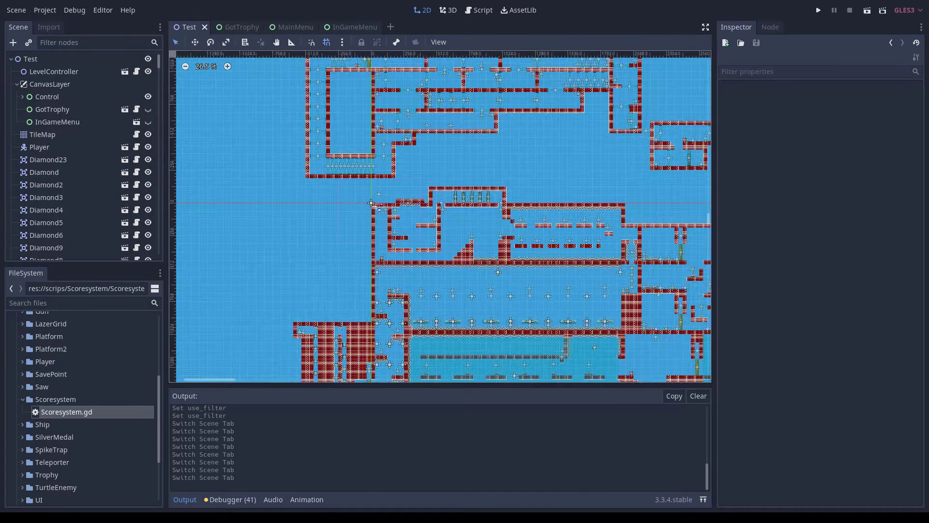
pyautogui.scroll(-1, 312, 214)
pyautogui.scroll(-1, 174, 236)
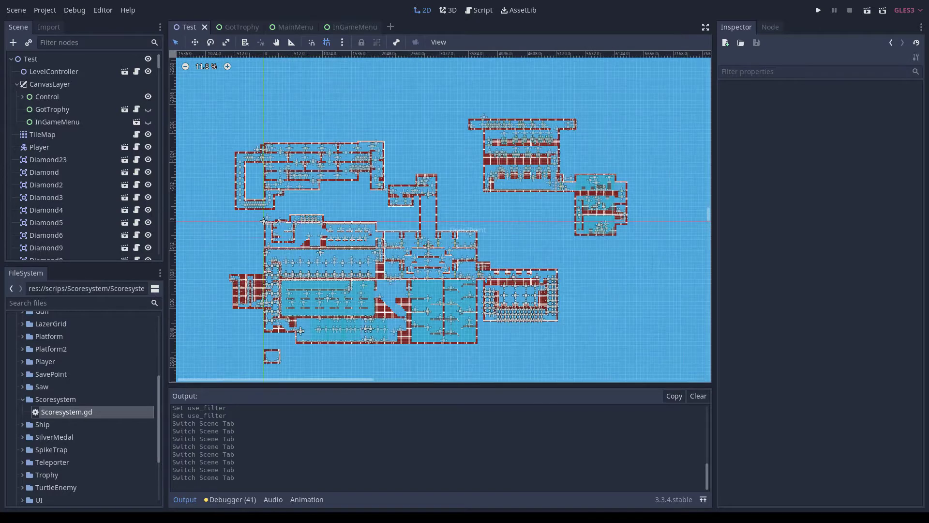
pyautogui.keyDown('ctrl'); pyautogui.scroll(-1, 444, 218); pyautogui.keyUp('ctrl')
pyautogui.keyDown('ctrl'); pyautogui.scroll(-2, 443, 217); pyautogui.keyUp('ctrl')
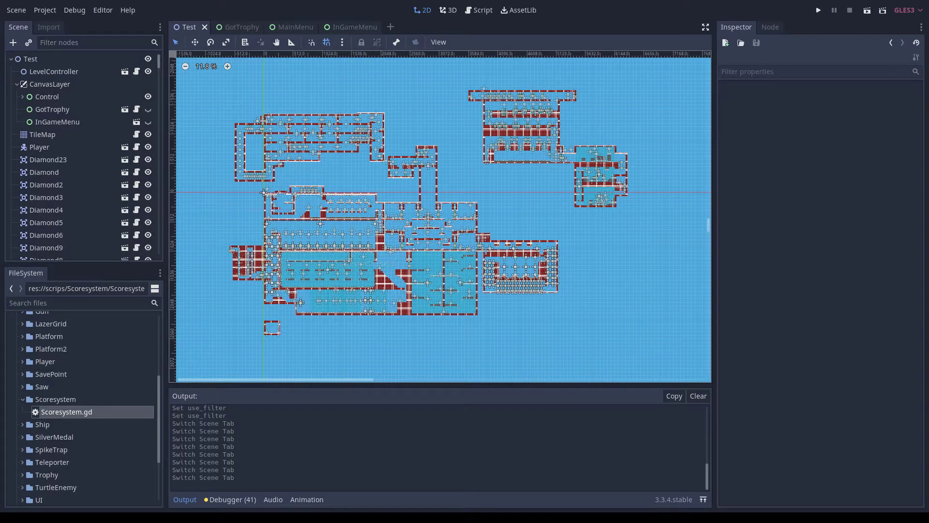
pyautogui.scroll(2, 241, 227)
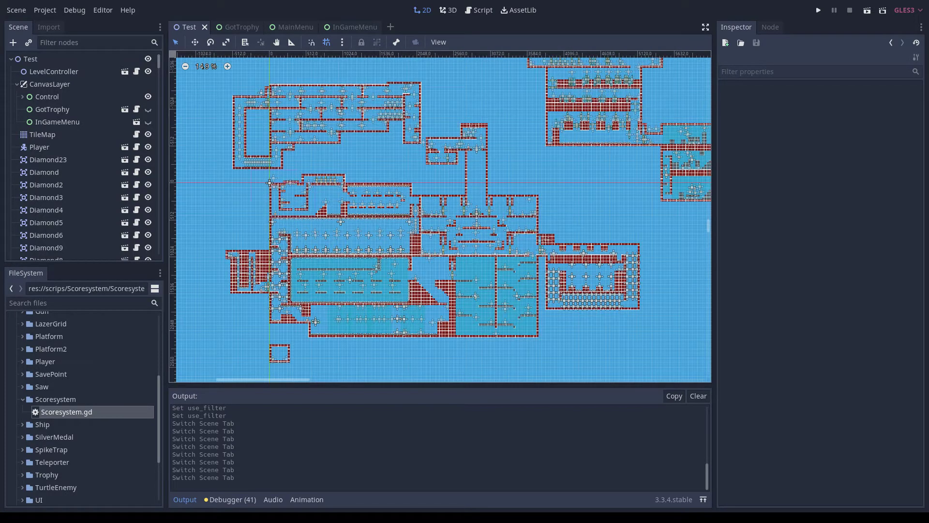
pyautogui.scroll(1, 249, 234)
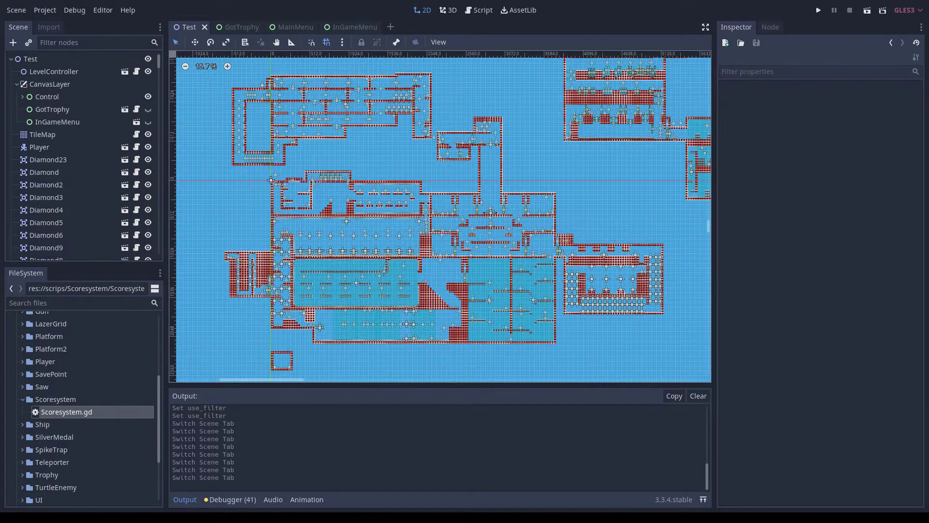
pyautogui.scroll(1, 243, 231)
pyautogui.scroll(2, 243, 230)
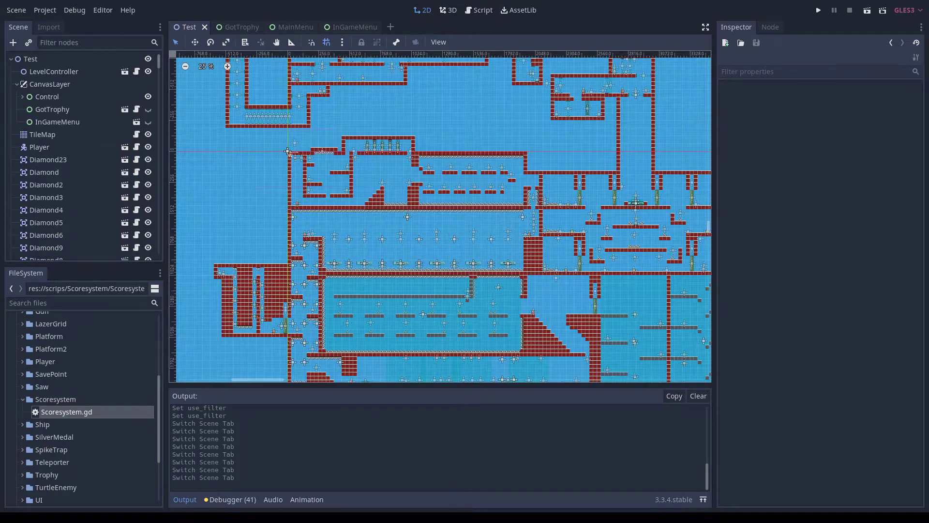
pyautogui.scroll(1, 249, 228)
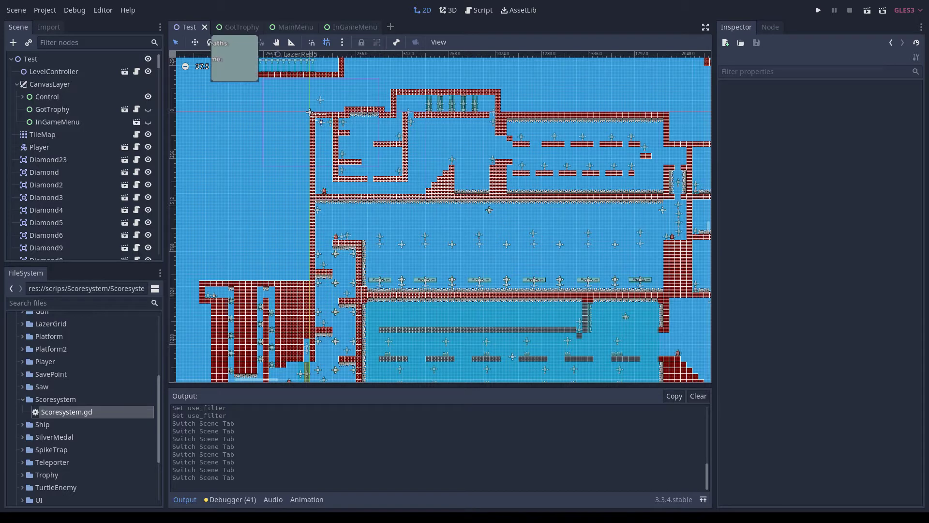
pyautogui.hotkey('ctrl', 'Tab')
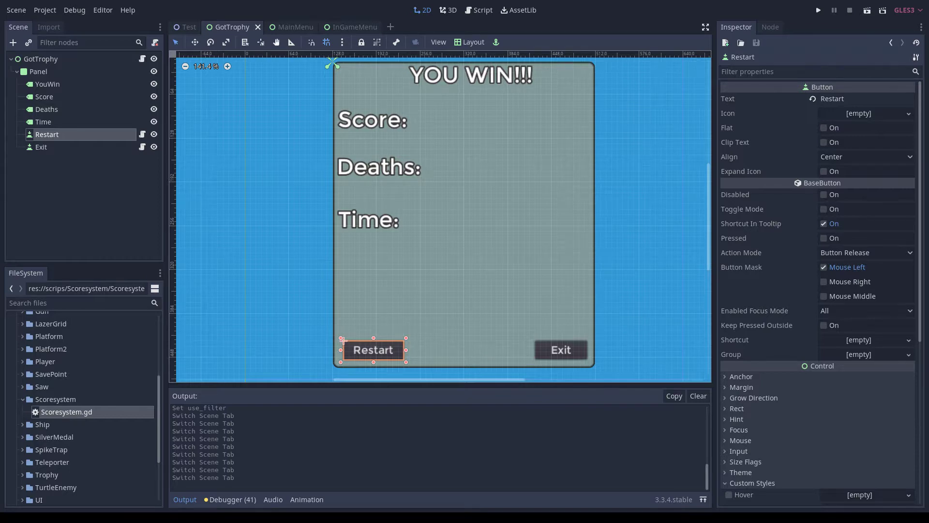
# Step: Look at the InGameMenu and MainMenu scenes, then go back to the Test level scene
pyautogui.moveTo(343, 27)
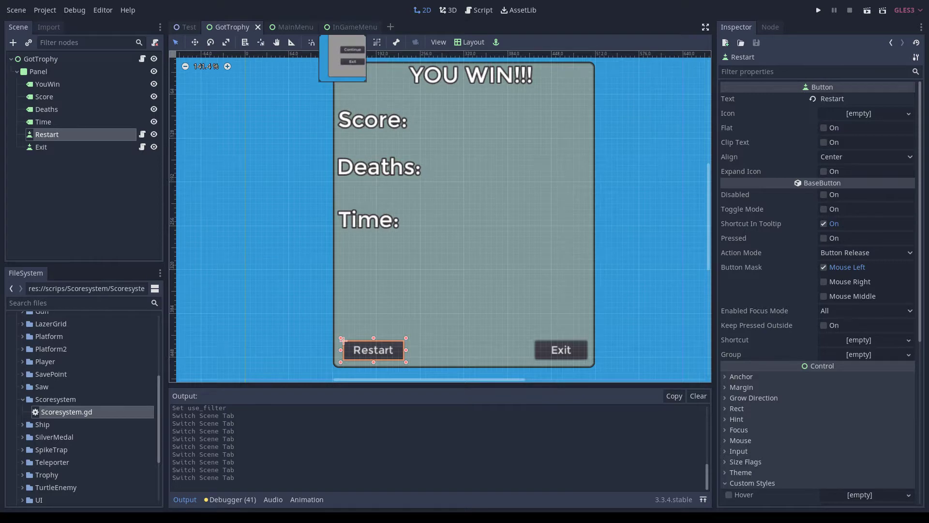
pyautogui.click(343, 27)
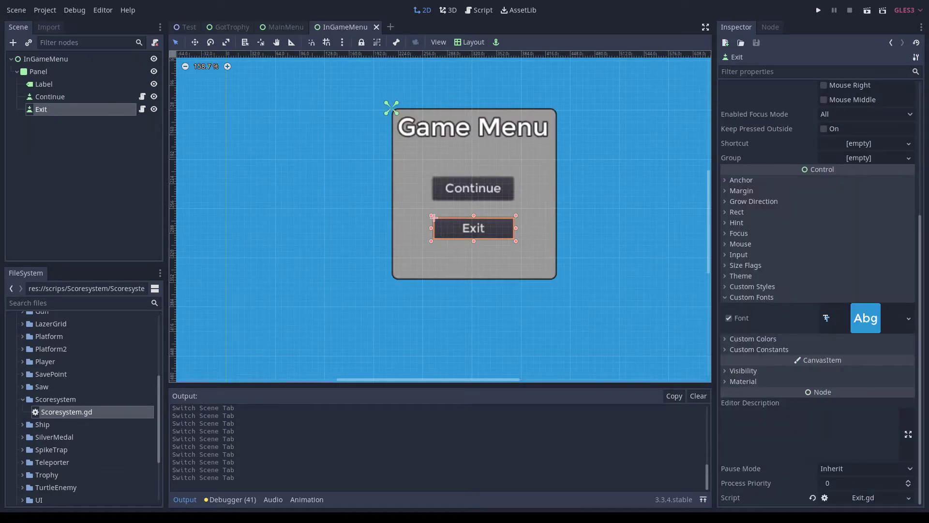
pyautogui.moveTo(279, 27)
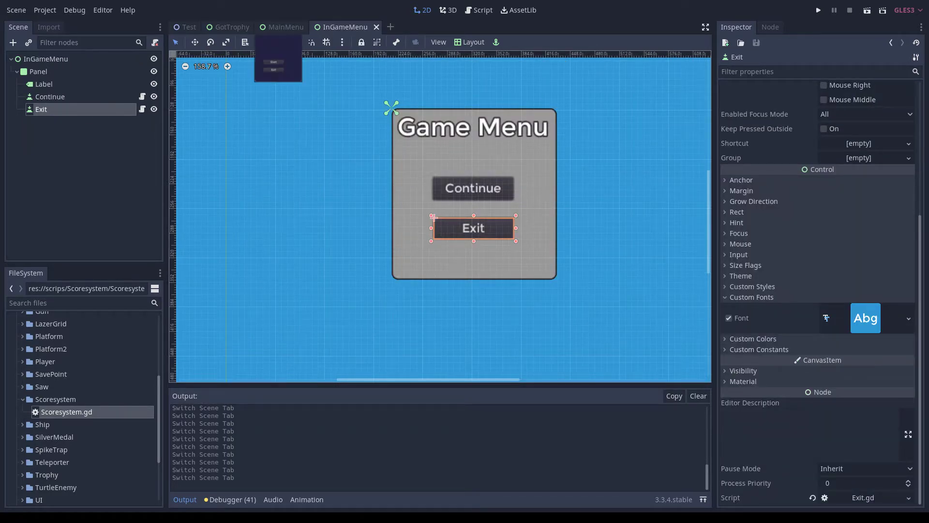
pyautogui.click(283, 27)
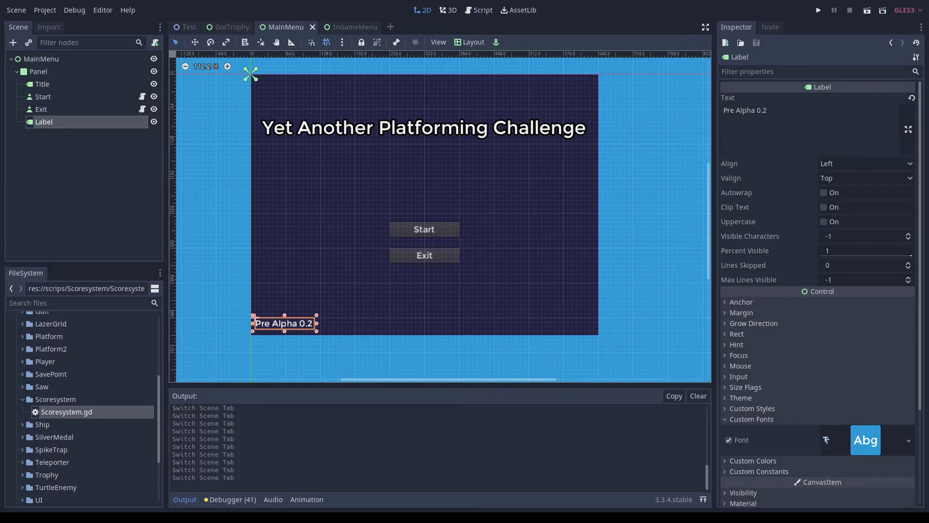
pyautogui.moveTo(186, 27)
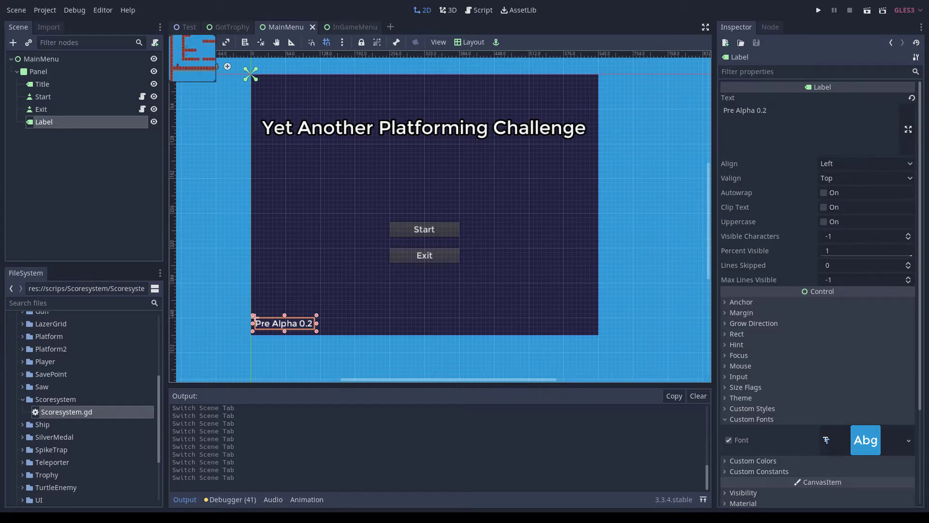
pyautogui.click(186, 27)
pyautogui.scroll(-1, 309, 113)
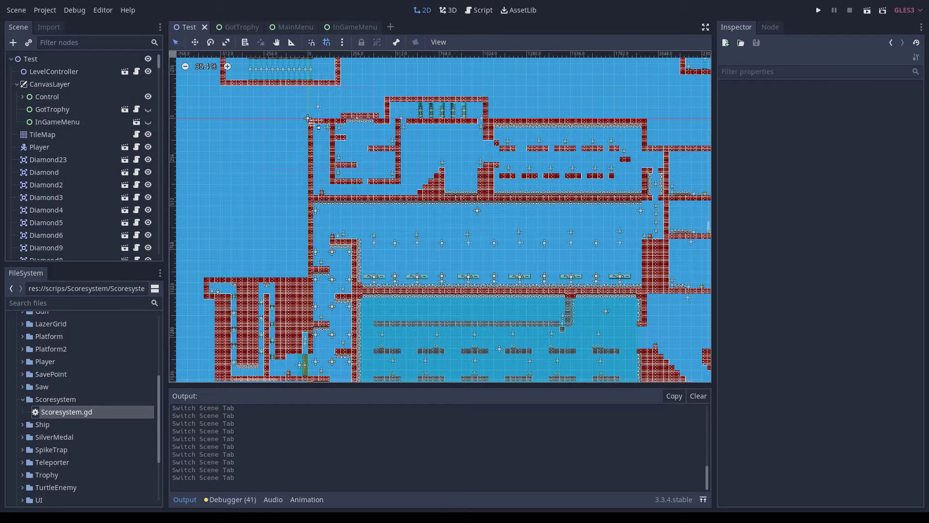
pyautogui.scroll(-5, 308, 118)
pyautogui.hscroll(-3, 308, 117)
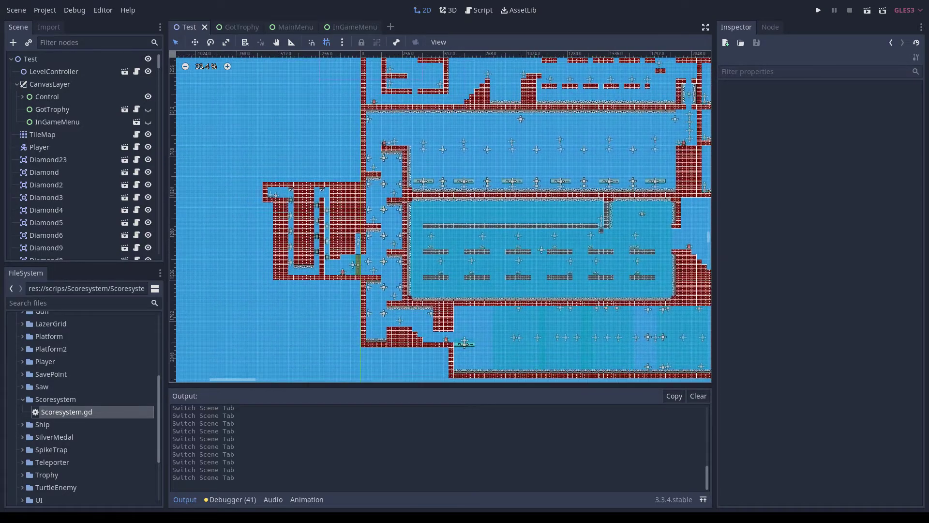
pyautogui.scroll(1, 301, 243)
pyautogui.scroll(1, 301, 244)
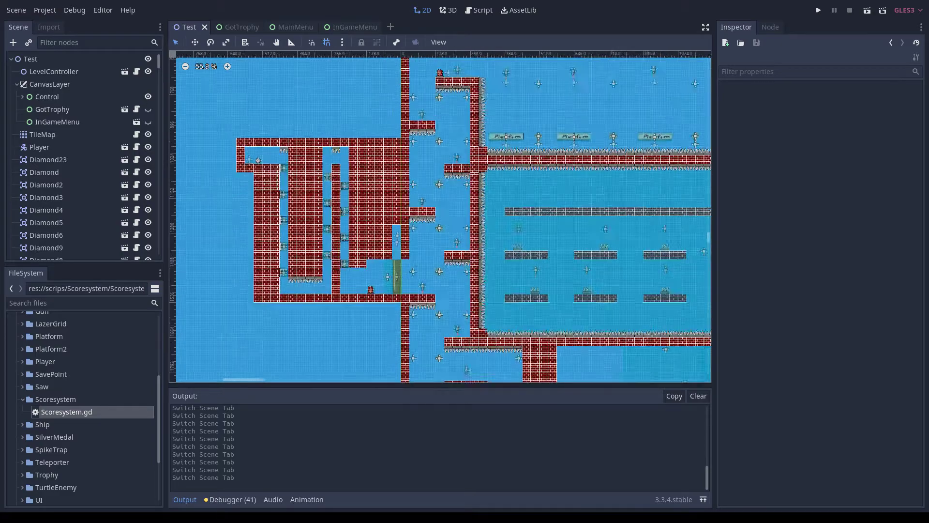
pyautogui.scroll(3, 302, 244)
pyautogui.scroll(-1, 308, 243)
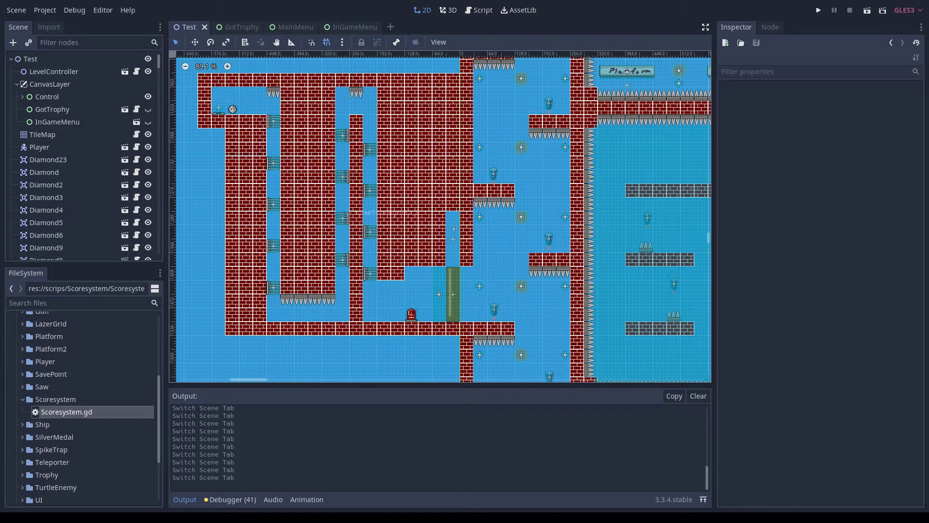
pyautogui.scroll(-2, 429, 165)
pyautogui.scroll(-1, 429, 166)
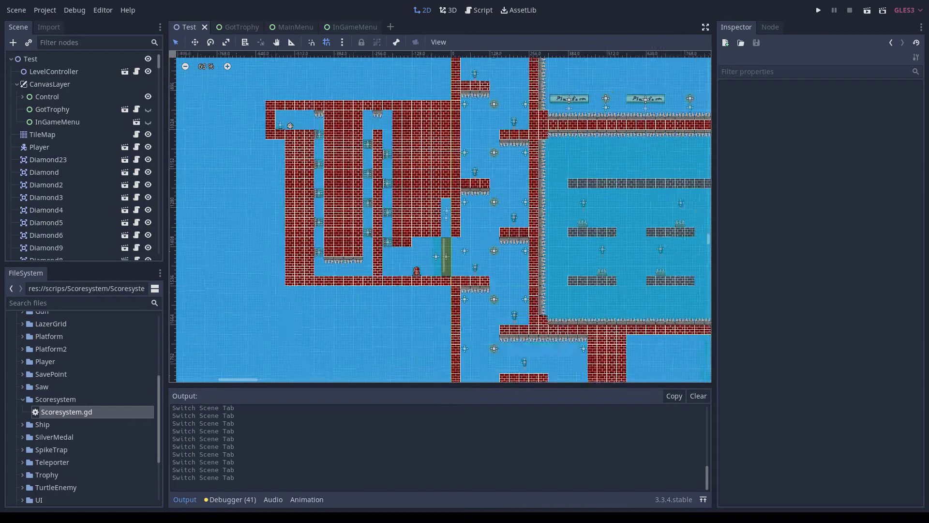
pyautogui.hscroll(10, 441, 216)
pyautogui.scroll(-1, 328, 207)
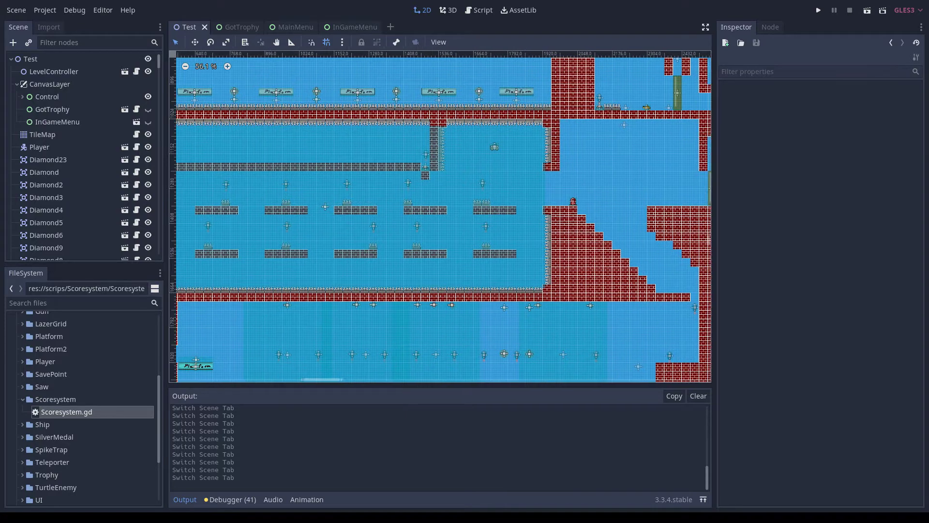
pyautogui.hscroll(10, 327, 207)
pyautogui.scroll(3, 327, 206)
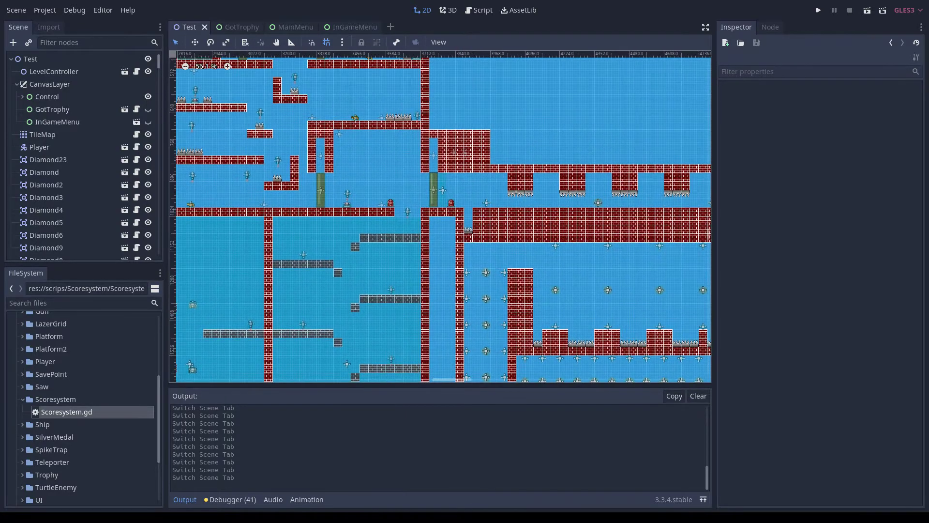
pyautogui.hscroll(3, 328, 206)
pyautogui.scroll(-2, 327, 206)
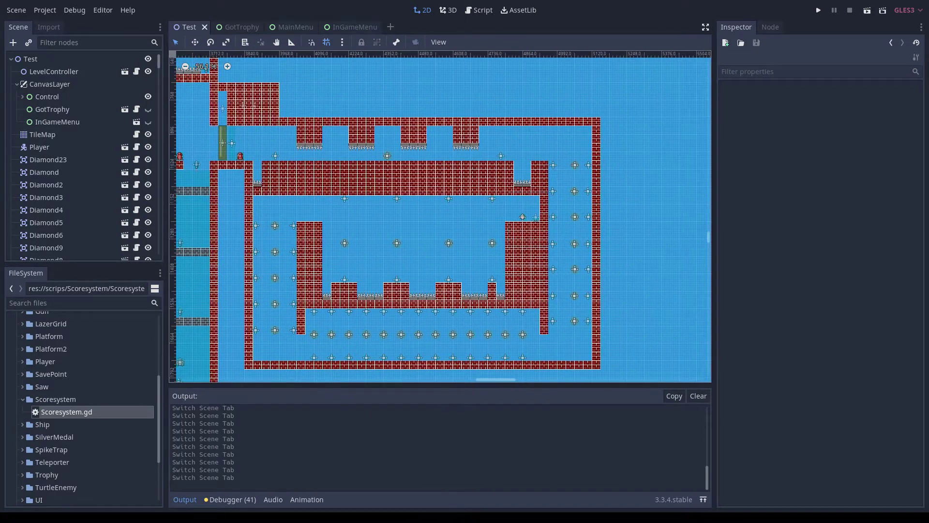
pyautogui.scroll(1, 440, 216)
pyautogui.hscroll(-1, 440, 216)
pyautogui.hscroll(-3, 440, 217)
pyautogui.scroll(1, 440, 217)
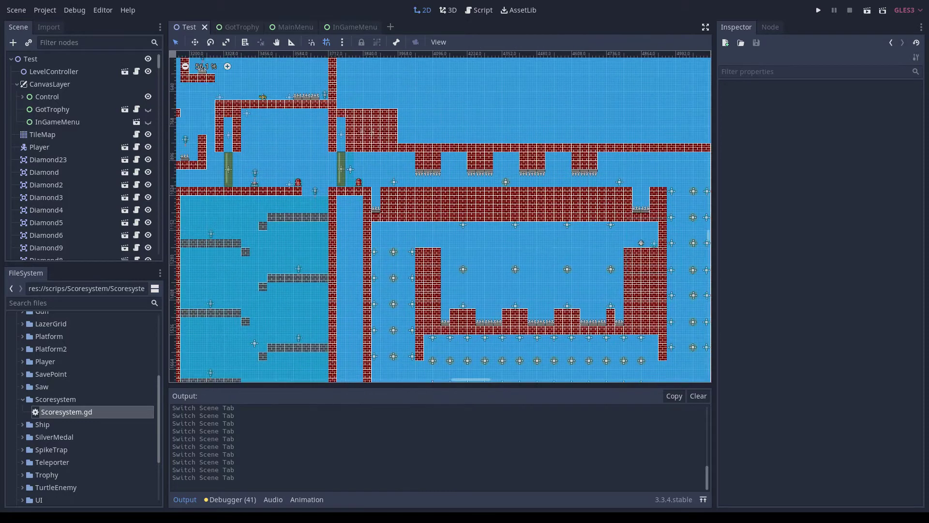
pyautogui.hscroll(4, 440, 217)
pyautogui.scroll(-1, 440, 217)
pyautogui.scroll(-1, 440, 217)
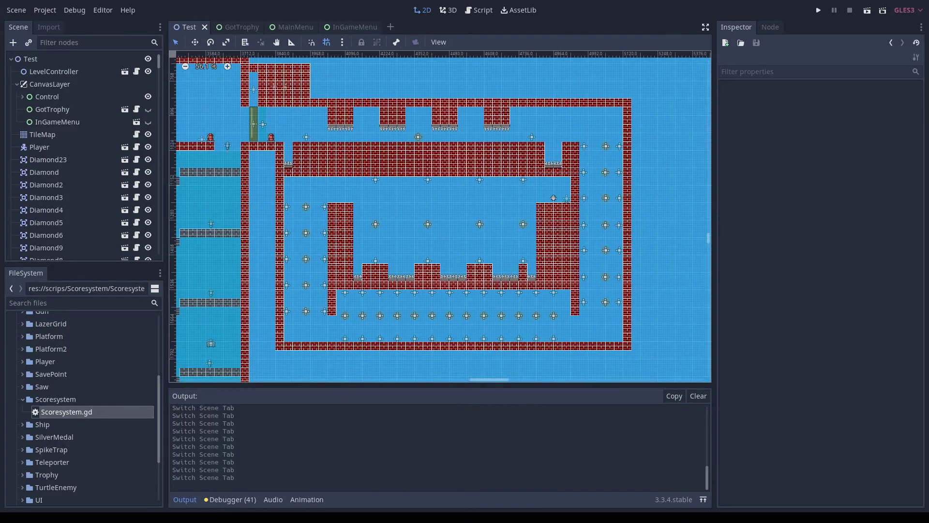
pyautogui.hscroll(-1, 440, 217)
pyautogui.hscroll(-1, 440, 217)
pyautogui.scroll(1, 440, 216)
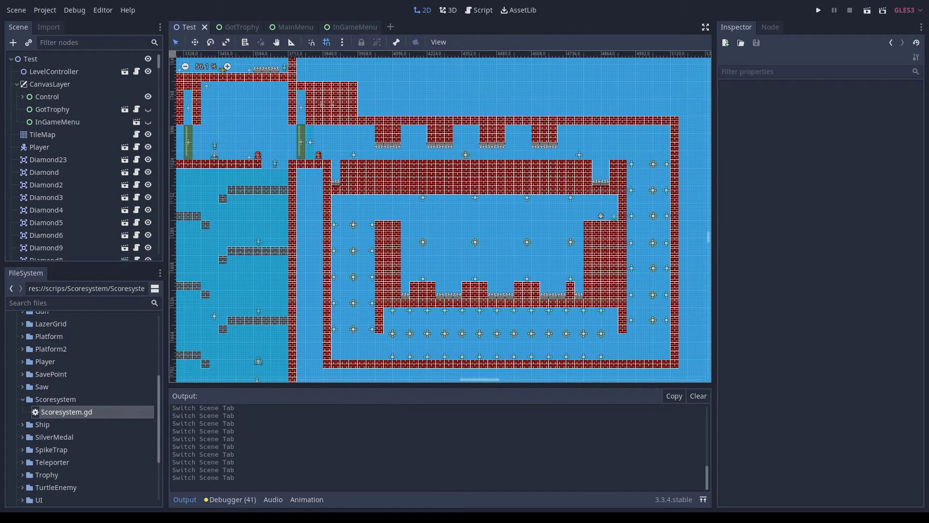
pyautogui.hscroll(-5, 440, 216)
pyautogui.scroll(1, 440, 216)
pyautogui.hscroll(-1, 440, 216)
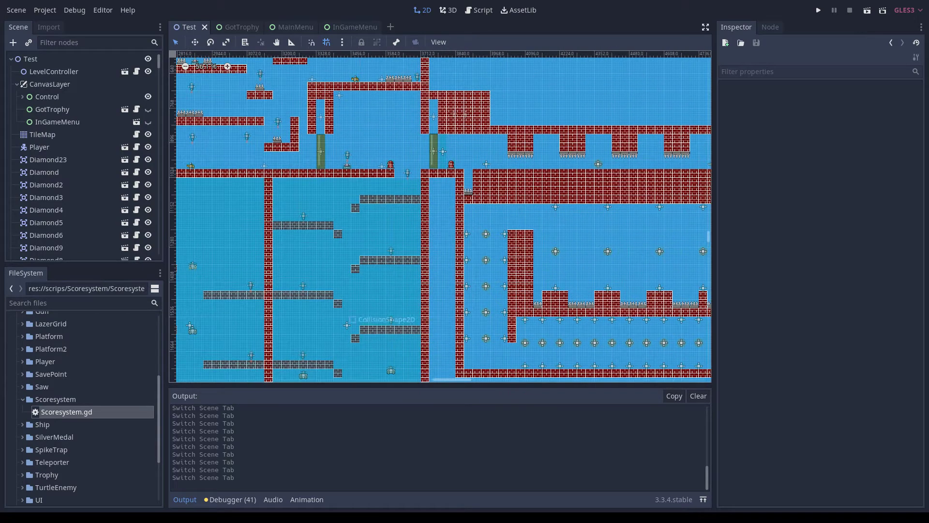
pyautogui.hscroll(-6, 440, 217)
pyautogui.scroll(1, 440, 217)
pyautogui.scroll(3, 440, 217)
pyautogui.scroll(1, 439, 217)
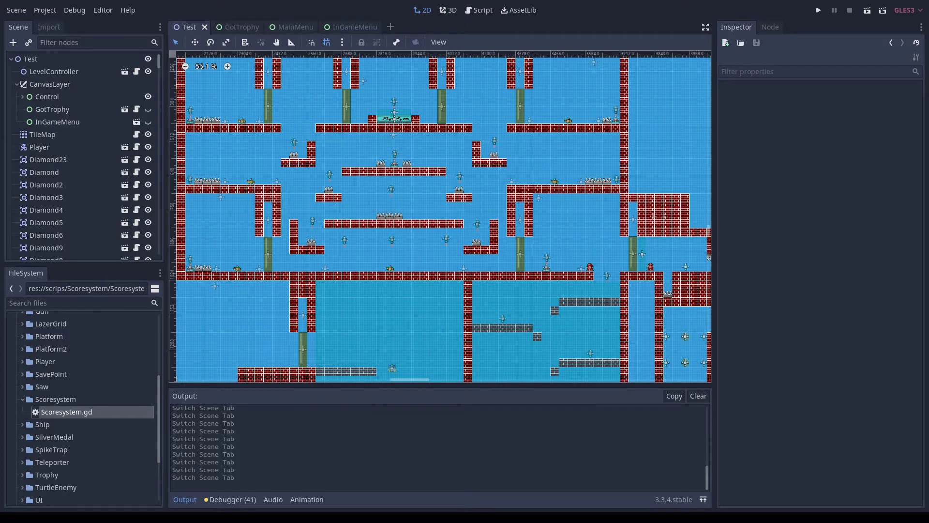
pyautogui.scroll(5, 440, 217)
pyautogui.scroll(1, 439, 216)
pyautogui.scroll(4, 440, 217)
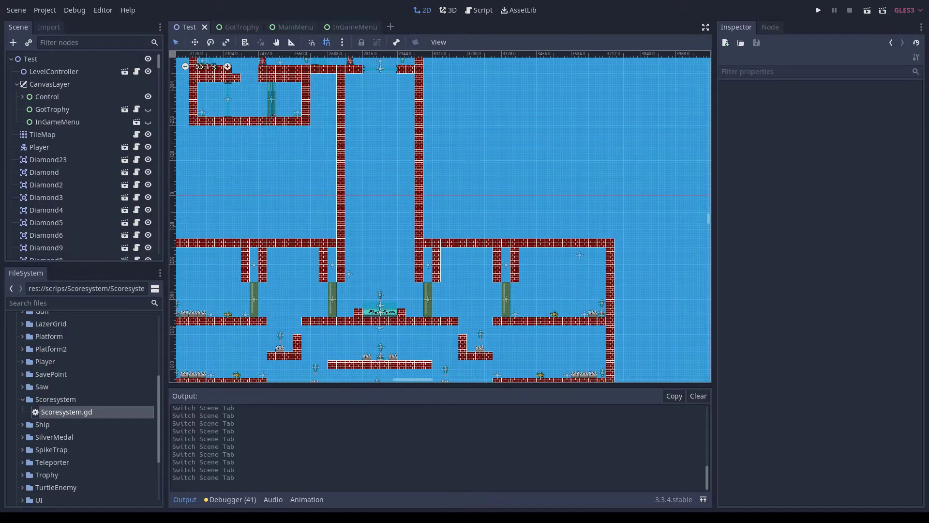
pyautogui.scroll(1, 440, 217)
pyautogui.scroll(4, 440, 217)
pyautogui.hscroll(-3, 440, 217)
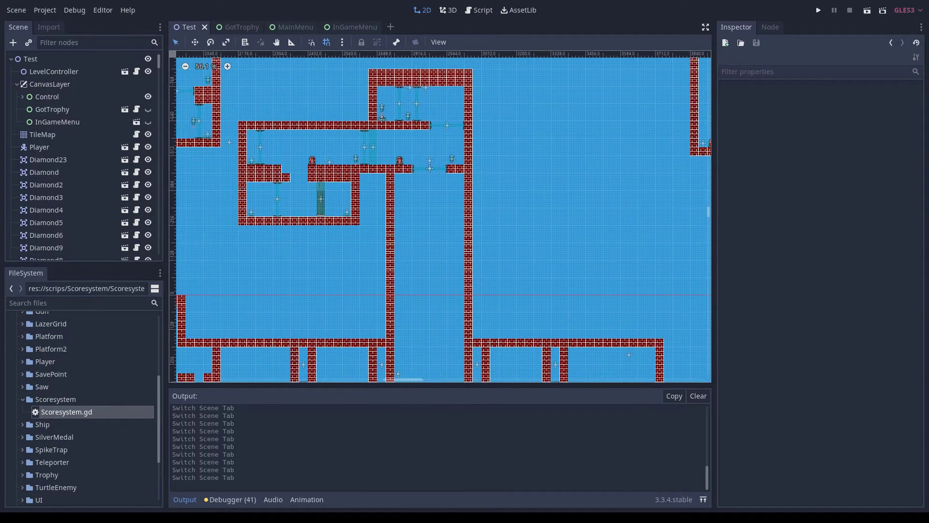
pyautogui.hscroll(-1, 439, 217)
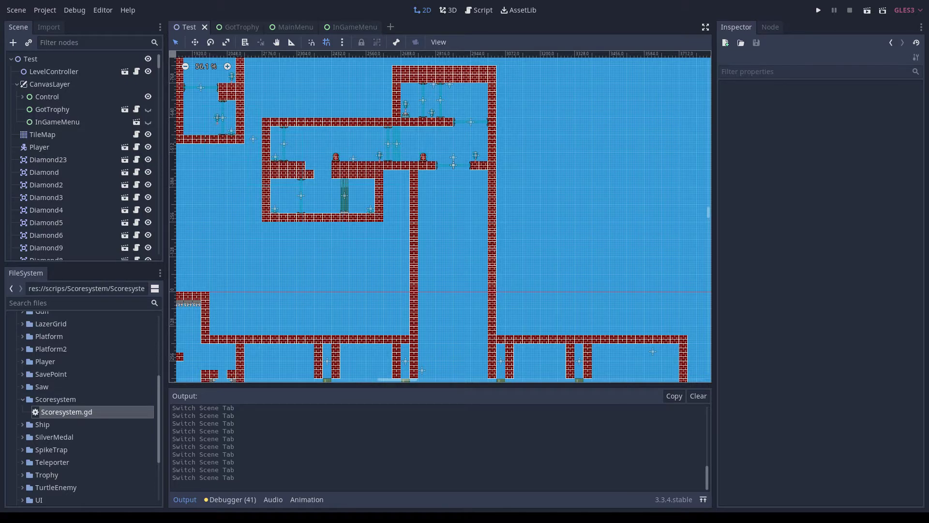
pyautogui.scroll(-2, 440, 218)
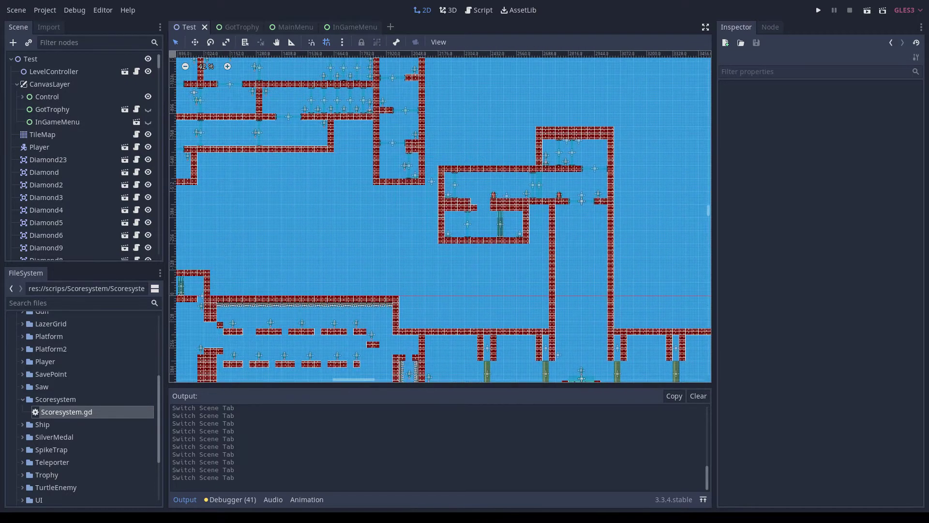
pyautogui.moveTo(387, 218)
pyautogui.mouseDown(button='middle')
pyautogui.moveTo(647, 291)
pyautogui.moveTo(607, 261)
pyautogui.mouseUp(button='middle')
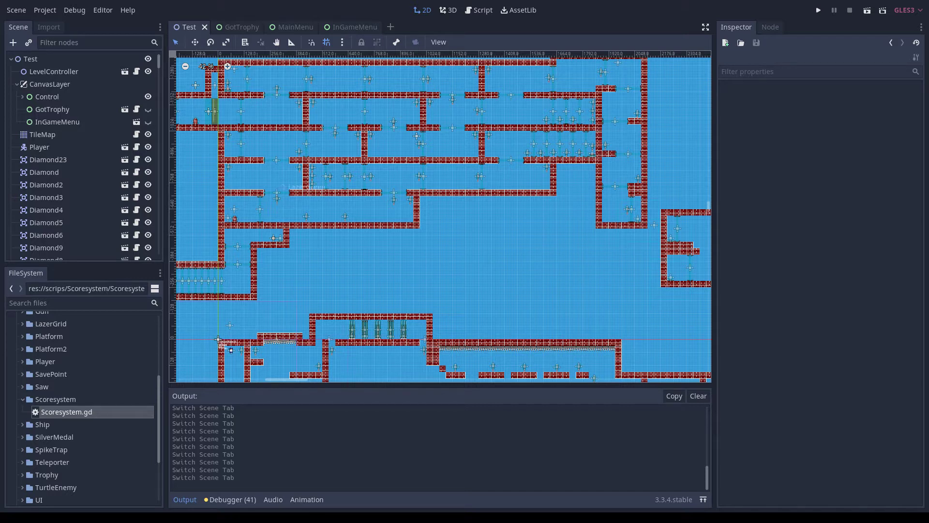
pyautogui.moveTo(440, 218); pyautogui.dragTo(559, 224, button='middle')
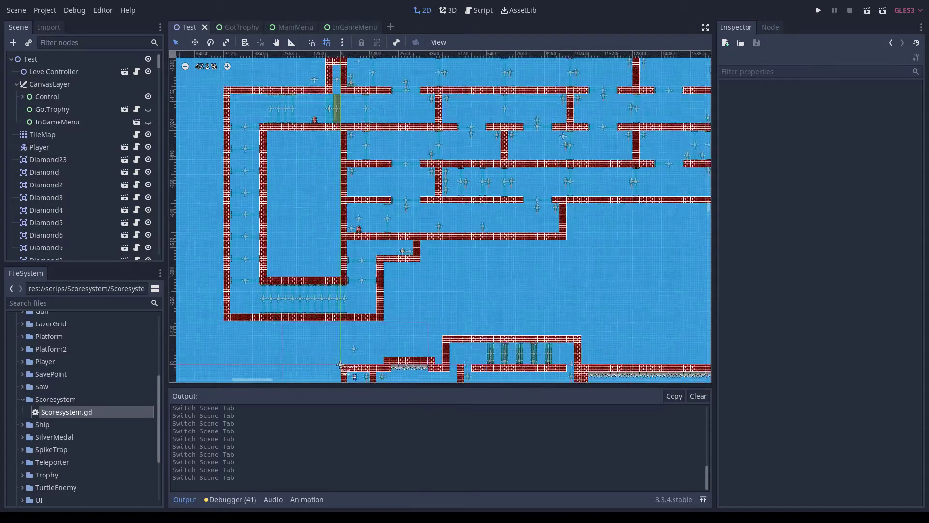
pyautogui.scroll(1, 305, 180)
pyautogui.moveTo(435, 218)
pyautogui.mouseDown(button='middle')
pyautogui.moveTo(437, 252)
pyautogui.moveTo(439, 230)
pyautogui.mouseUp(button='middle')
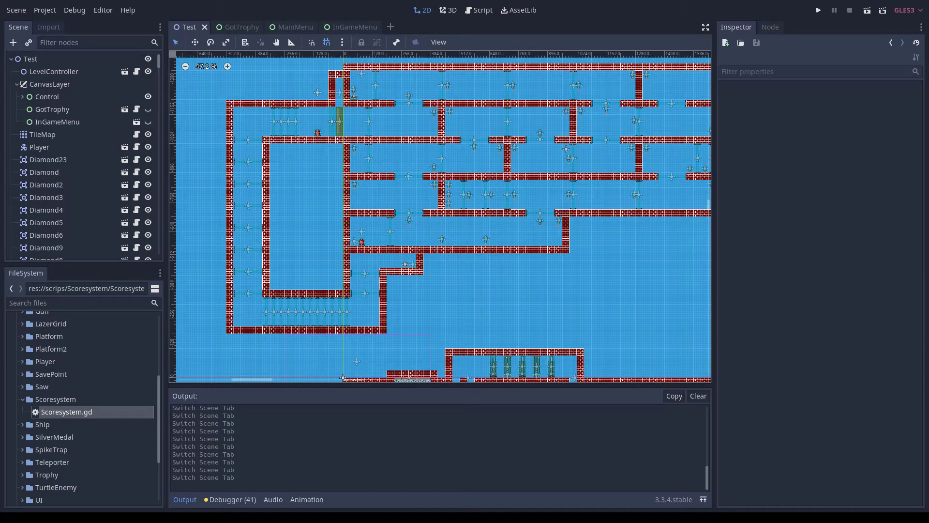
pyautogui.hscroll(3, 343, 378)
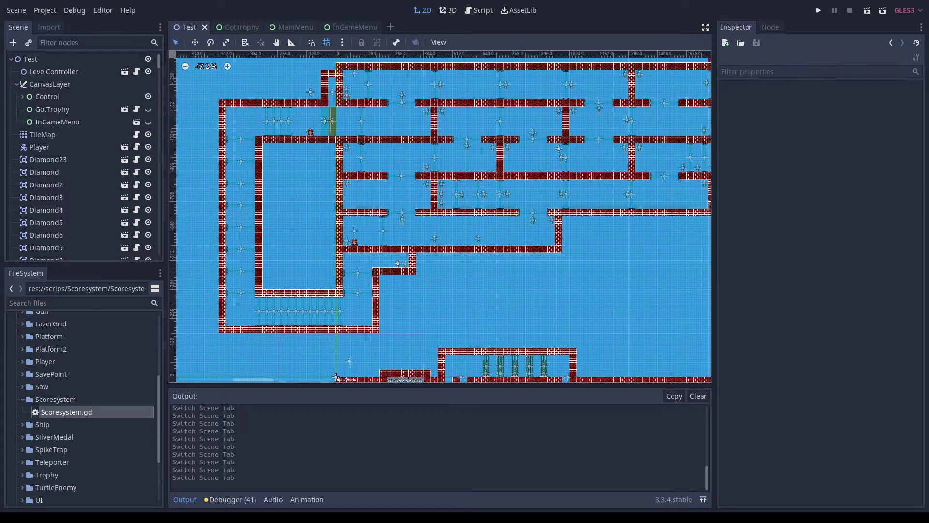
pyautogui.hscroll(3, 344, 378)
pyautogui.hscroll(3, 343, 377)
pyautogui.hscroll(3, 343, 377)
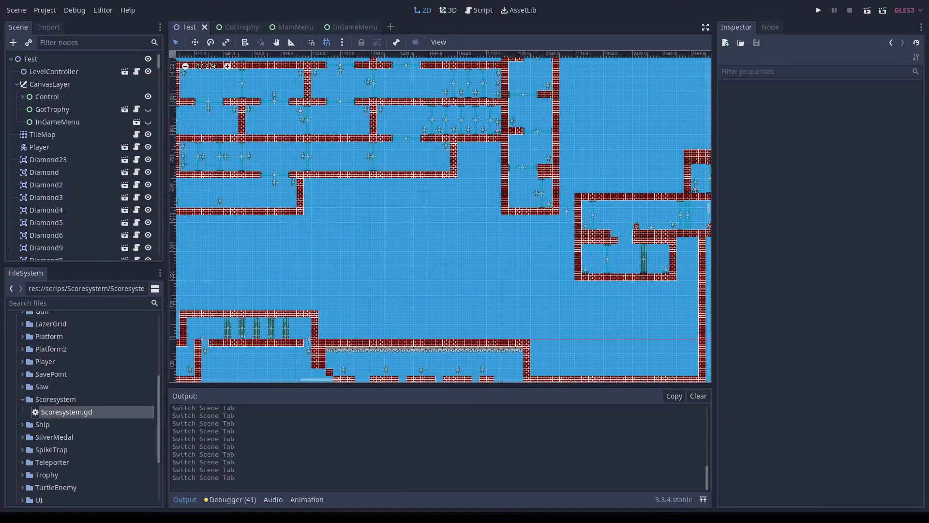
pyautogui.hscroll(3, 343, 378)
pyautogui.hscroll(2, 343, 377)
pyautogui.hscroll(2, 343, 378)
pyautogui.hscroll(3, 343, 377)
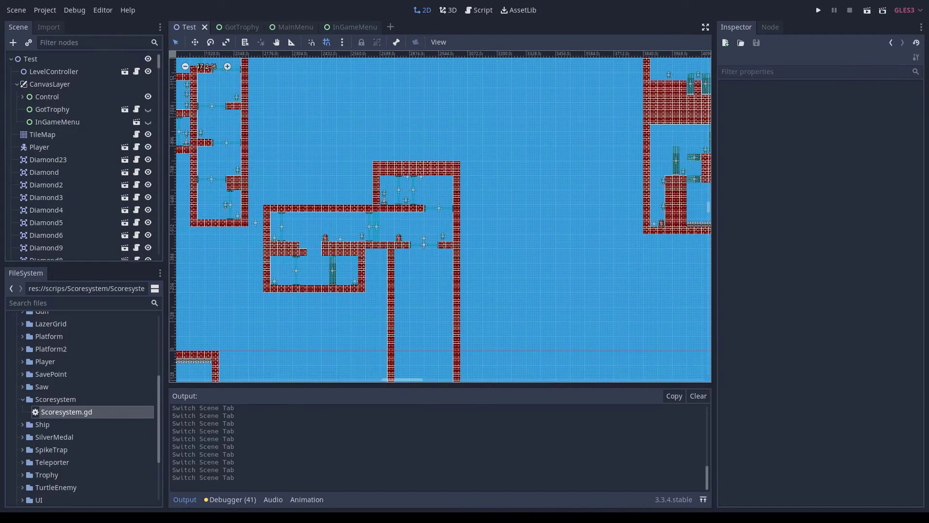
pyautogui.scroll(-3, 496, 191)
pyautogui.scroll(-3, 497, 191)
pyautogui.scroll(2, 629, 145)
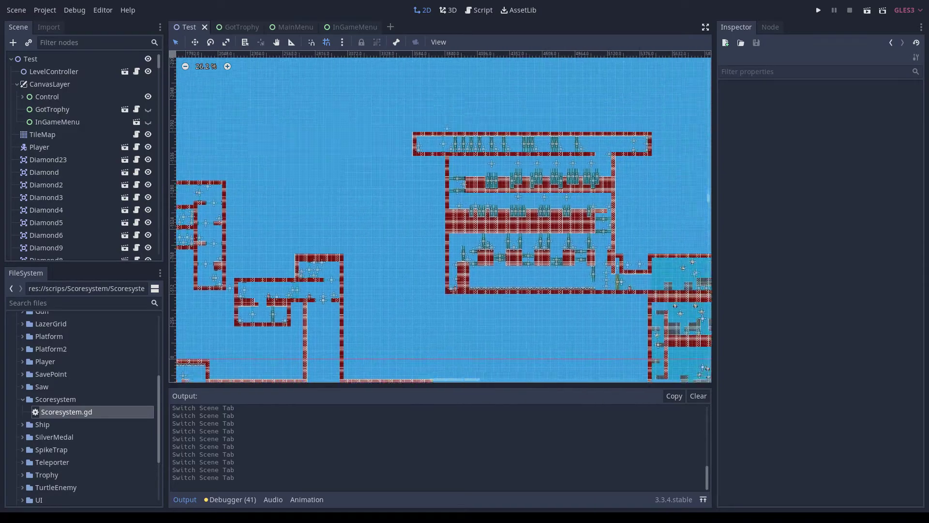
pyautogui.scroll(1, 629, 145)
pyautogui.scroll(1, 629, 145)
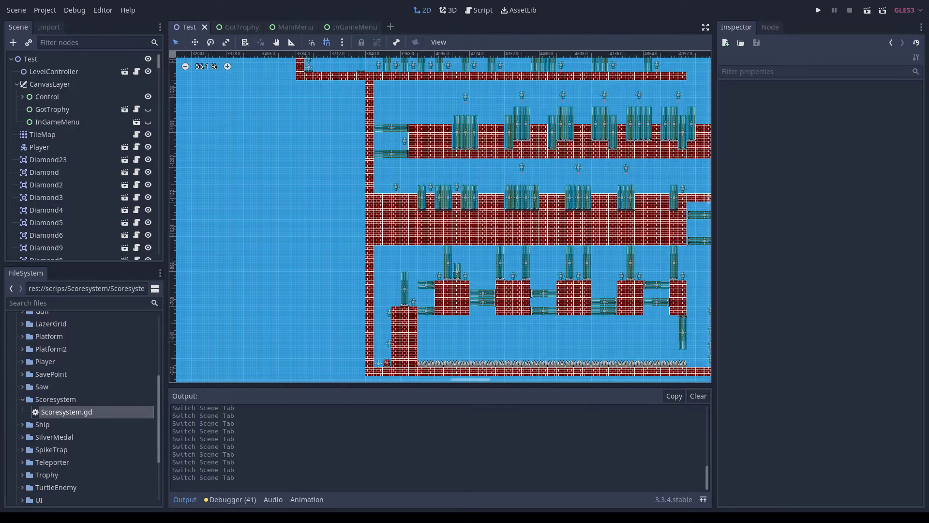
pyautogui.hscroll(2, 440, 217)
pyautogui.scroll(2, 440, 216)
pyautogui.hscroll(3, 439, 217)
pyautogui.scroll(-1, 440, 217)
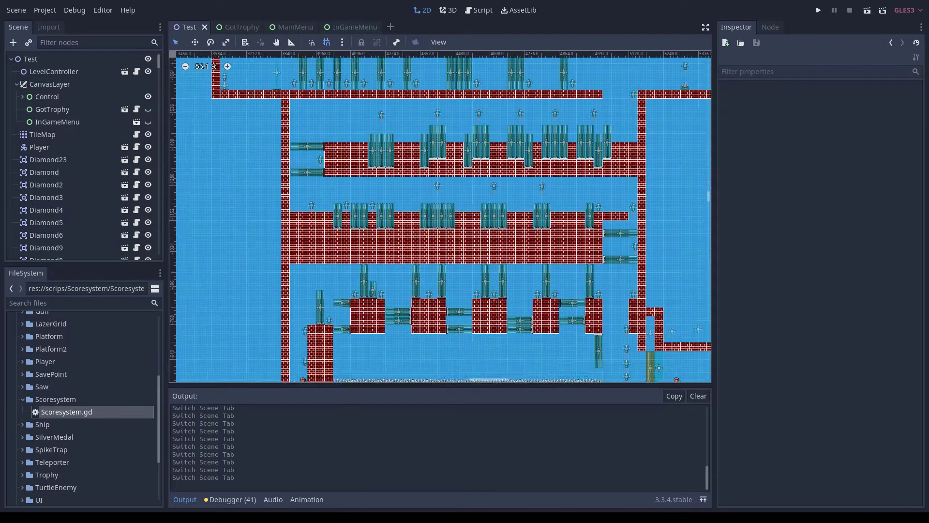
pyautogui.scroll(-1, 440, 217)
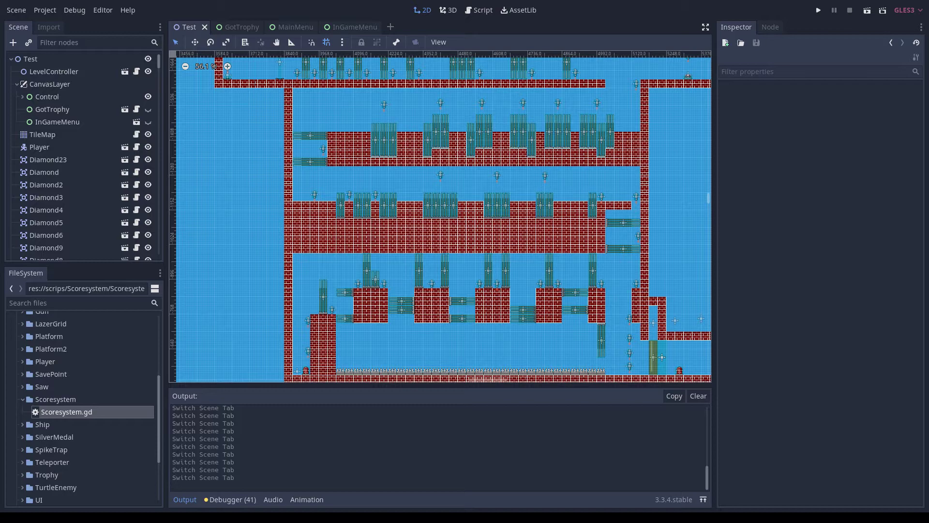
pyautogui.scroll(-1, 470, 219)
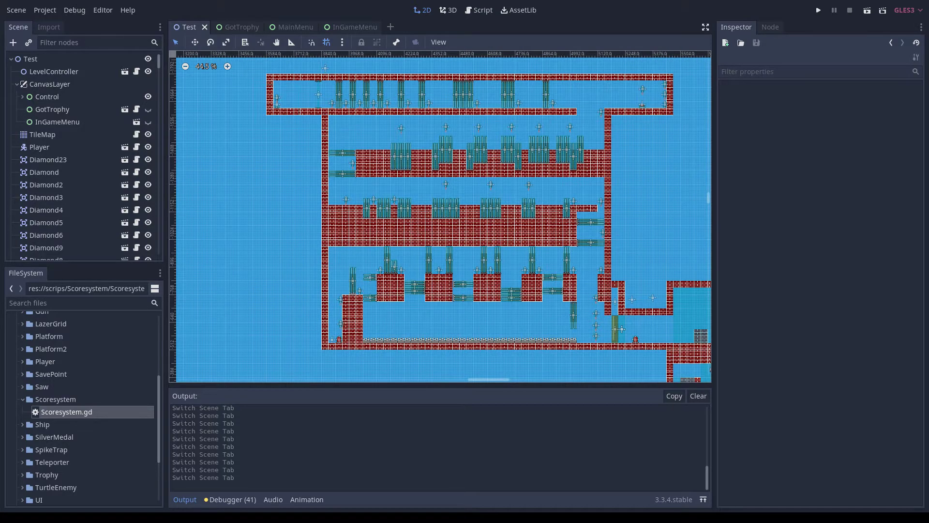
pyautogui.moveTo(580, 314)
pyautogui.mouseDown(button='middle')
pyautogui.moveTo(250, 194)
pyautogui.moveTo(258, 134)
pyautogui.mouseUp(button='middle')
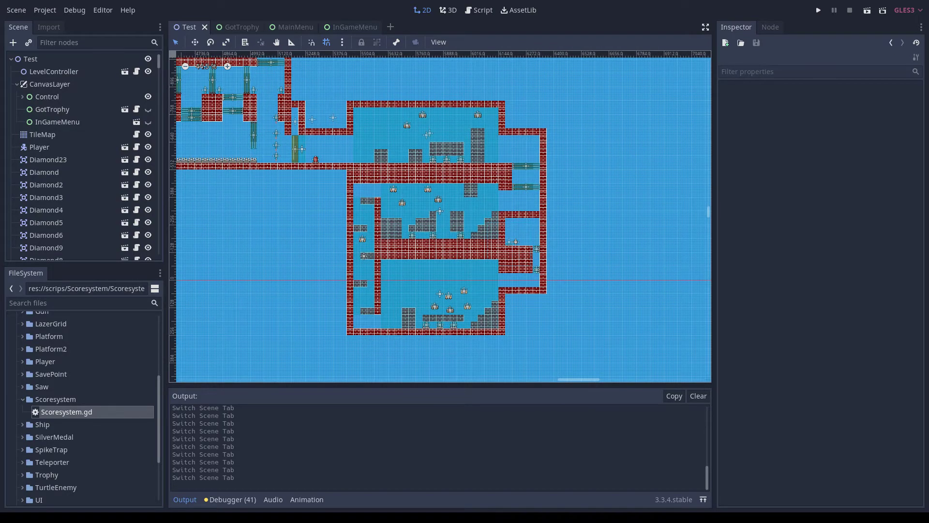
pyautogui.scroll(1, 444, 229)
pyautogui.scroll(2, 522, 236)
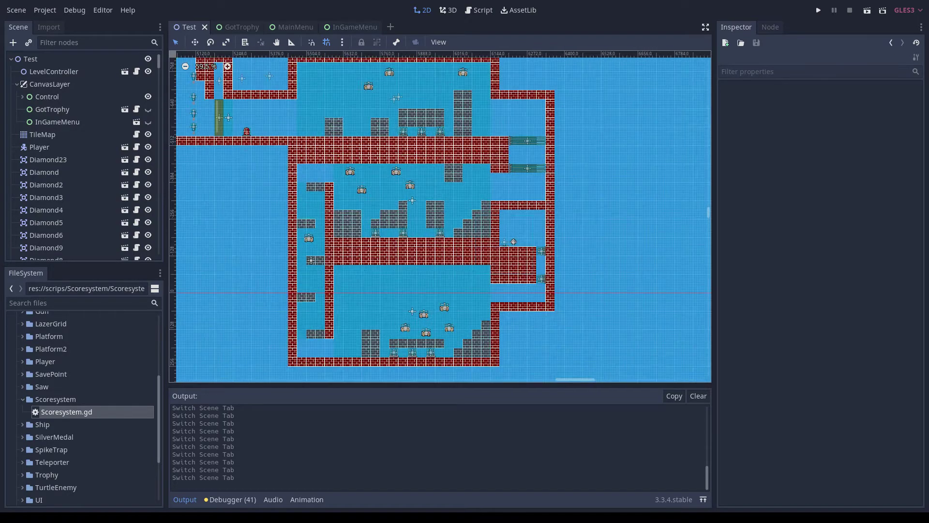
pyautogui.moveTo(435, 218); pyautogui.dragTo(500, 247, button='middle')
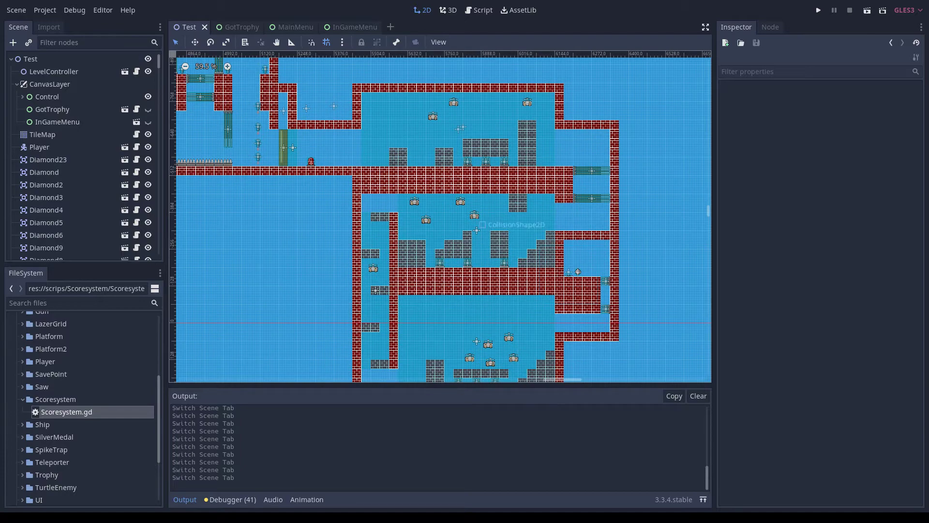
pyautogui.moveTo(441, 218); pyautogui.dragTo(394, 134, button='middle')
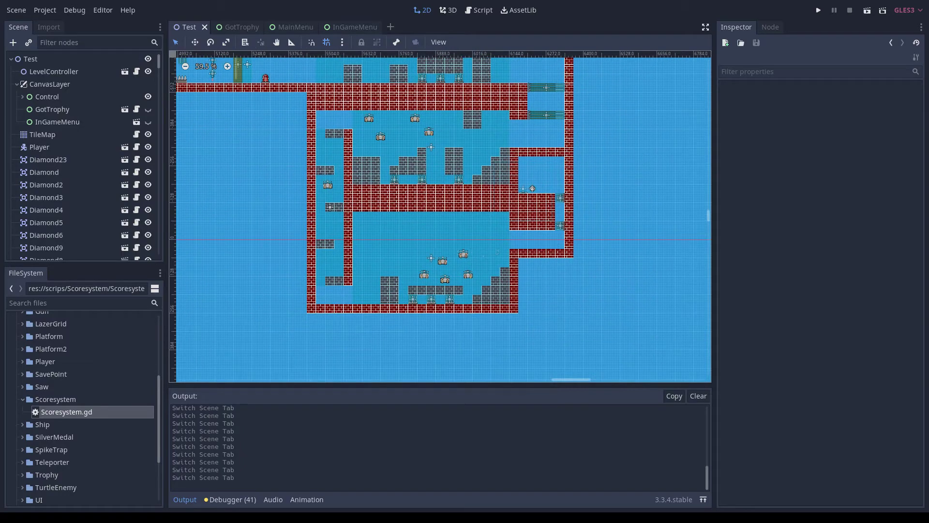
pyautogui.scroll(3, 470, 277)
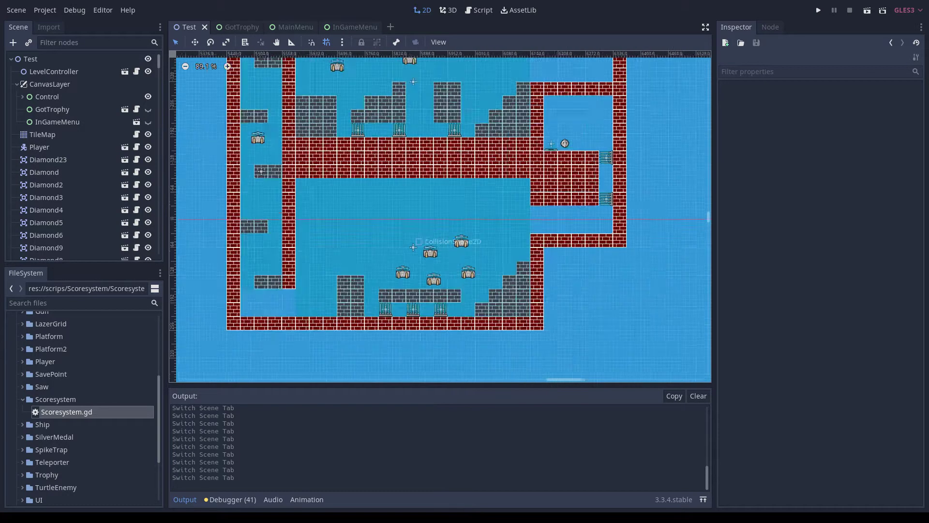
pyautogui.moveTo(435, 193); pyautogui.dragTo(433, 290, button='middle')
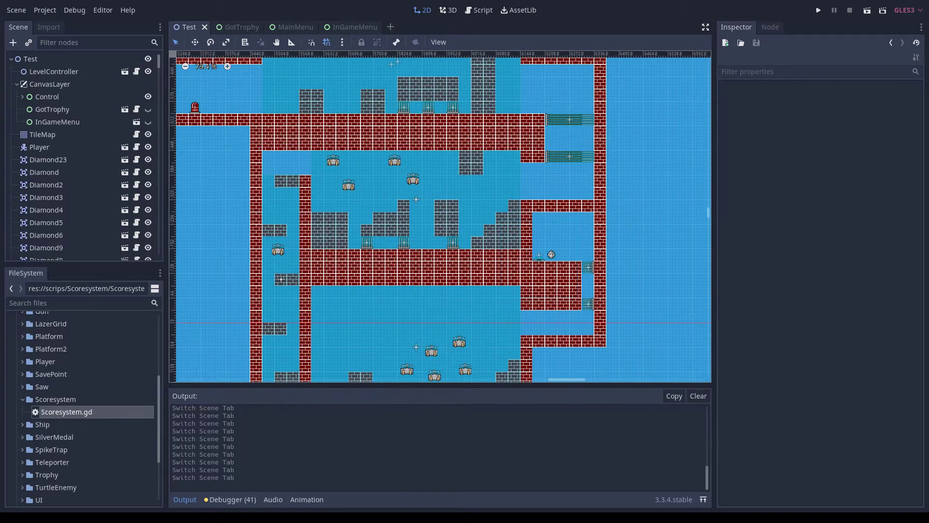
pyautogui.moveTo(418, 196); pyautogui.dragTo(474, 120, button='middle')
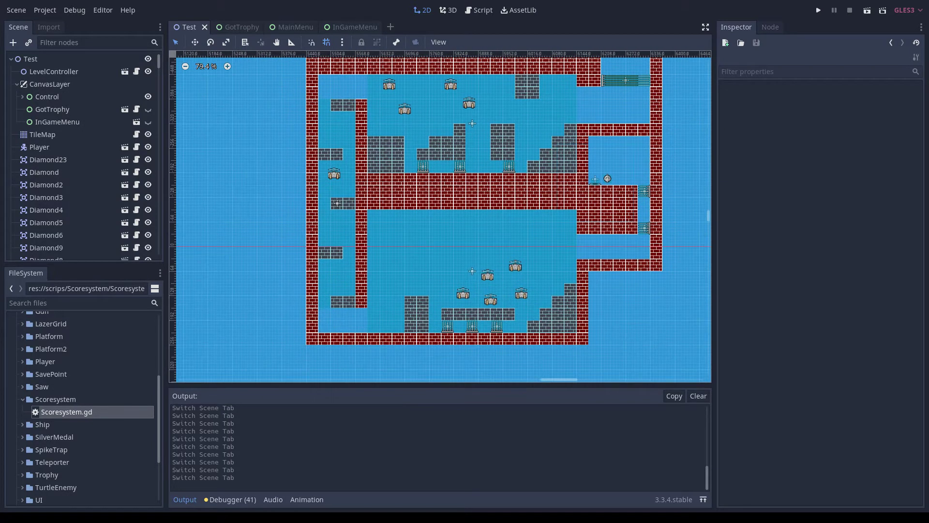
# Step: Inspect Ship14, then Ship19's Ship.gd variables: TriggerArea04 trigger, Speed 64, Max Time 1
pyautogui.click(477, 264)
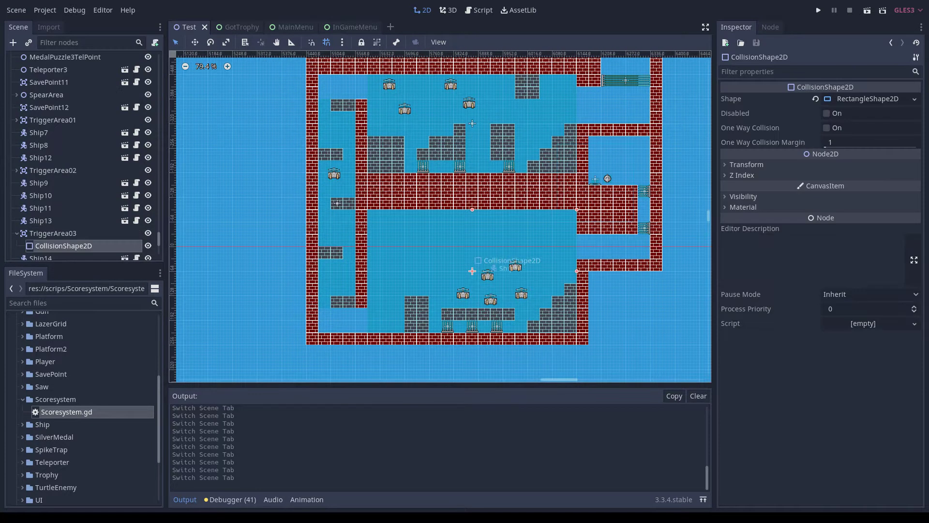
pyautogui.click(486, 274)
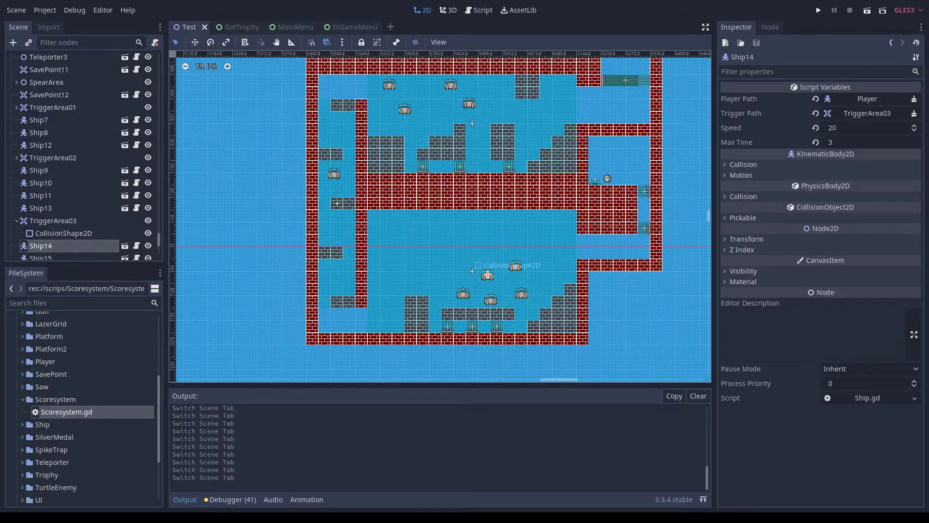
pyautogui.scroll(3, 440, 218)
pyautogui.scroll(2, 441, 218)
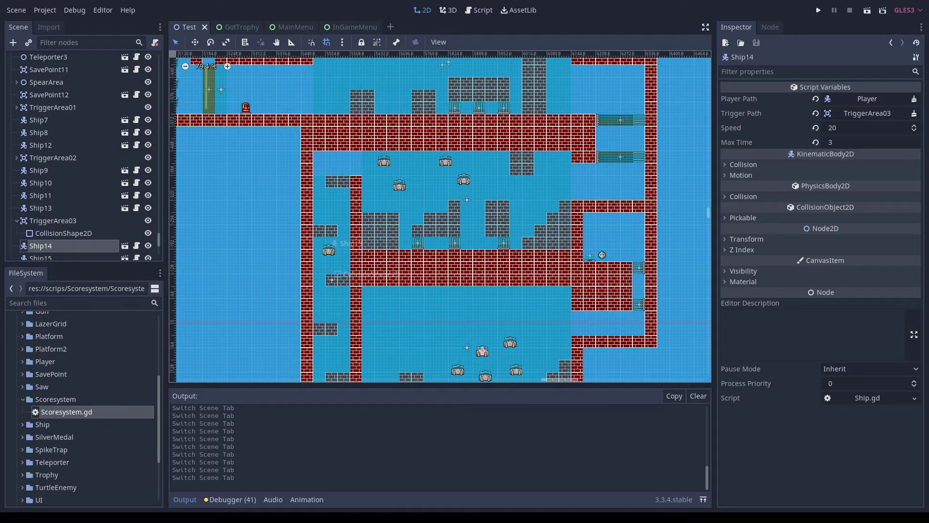
pyautogui.click(329, 249)
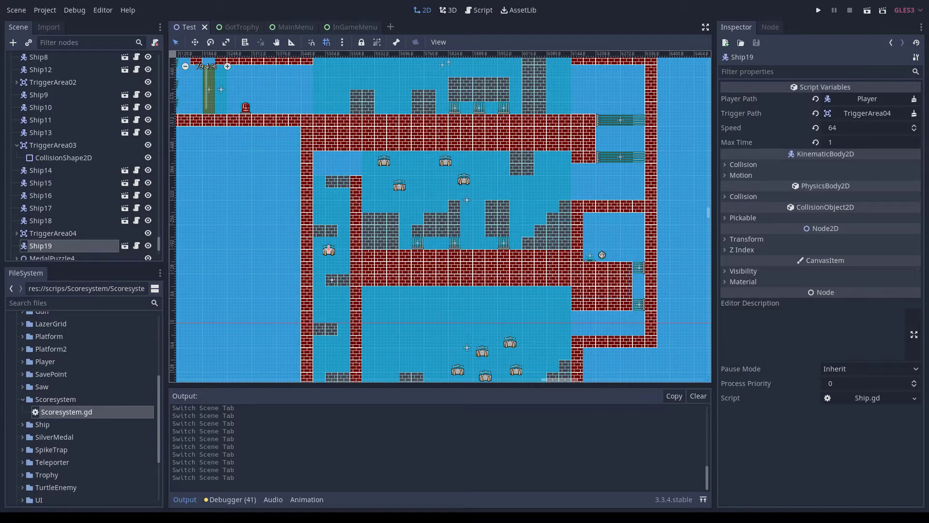
pyautogui.scroll(-3, 439, 216)
pyautogui.scroll(4, 440, 217)
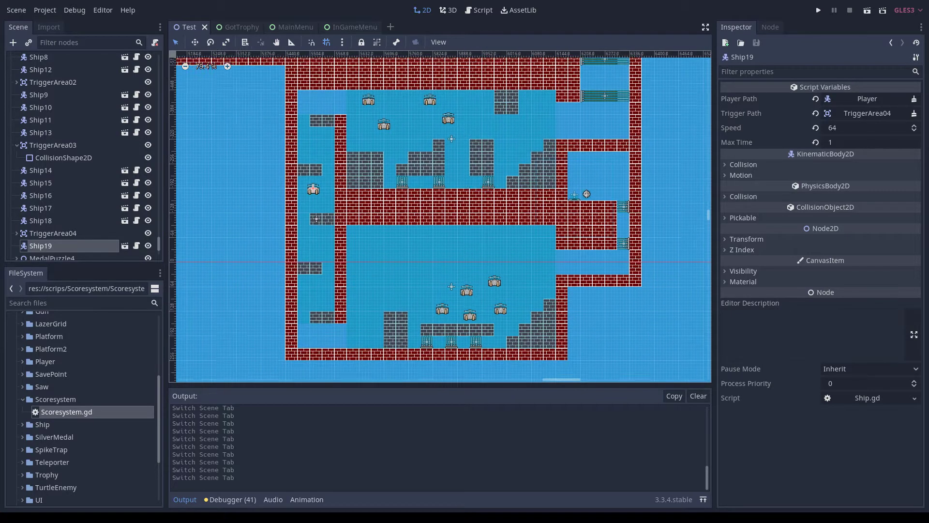
pyautogui.scroll(5, 439, 217)
pyautogui.hscroll(-10, 440, 216)
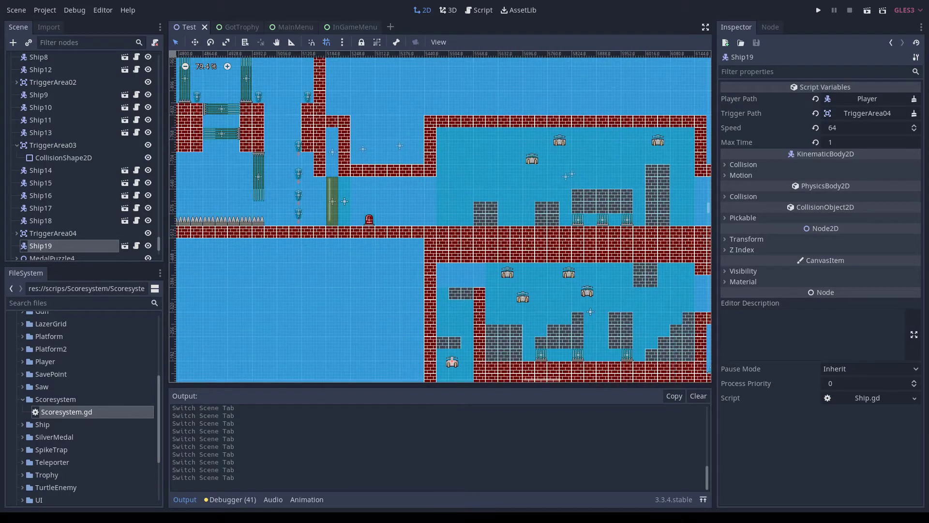
pyautogui.scroll(3, 440, 217)
pyautogui.hscroll(-7, 440, 216)
pyautogui.hscroll(-4, 440, 216)
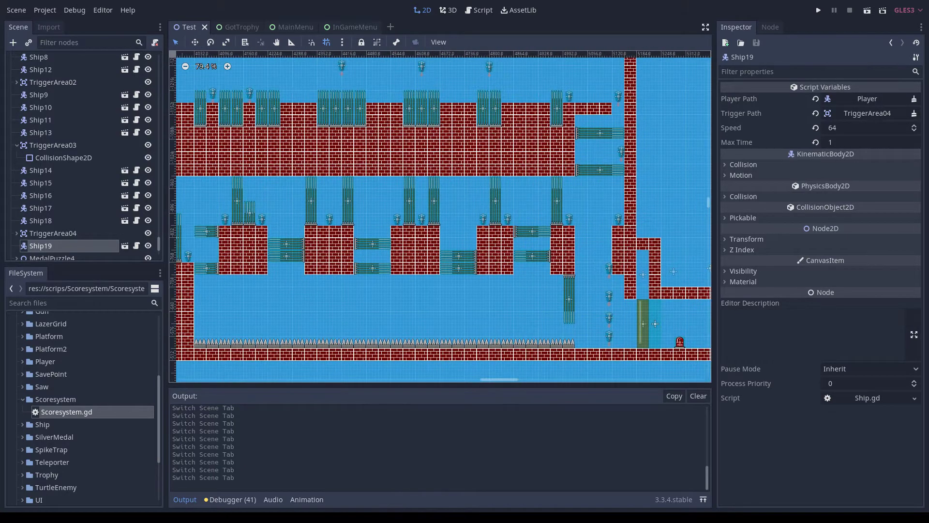
pyautogui.hscroll(-2, 440, 216)
pyautogui.scroll(1, 440, 217)
pyautogui.hscroll(-2, 440, 217)
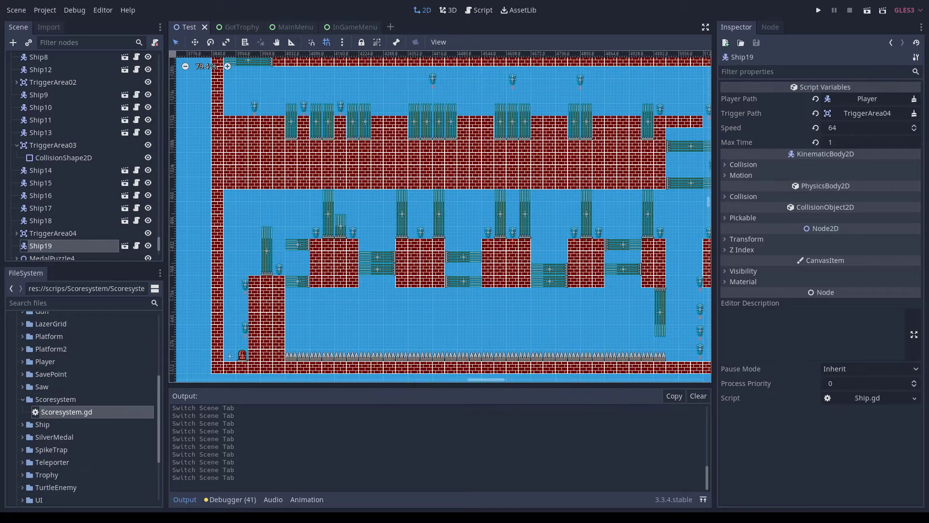
pyautogui.scroll(2, 440, 217)
pyautogui.scroll(2, 440, 216)
pyautogui.scroll(2, 440, 217)
pyautogui.keyDown('ctrl'); pyautogui.scroll(1, 439, 216); pyautogui.keyUp('ctrl')
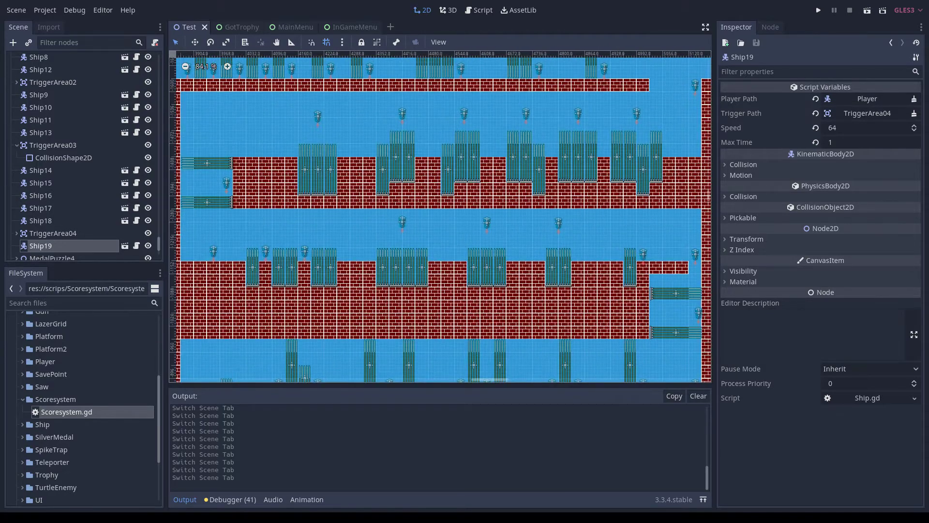
pyautogui.keyDown('ctrl'); pyautogui.scroll(-2, 440, 217); pyautogui.keyUp('ctrl')
pyautogui.scroll(3, 440, 217)
pyautogui.scroll(1, 439, 216)
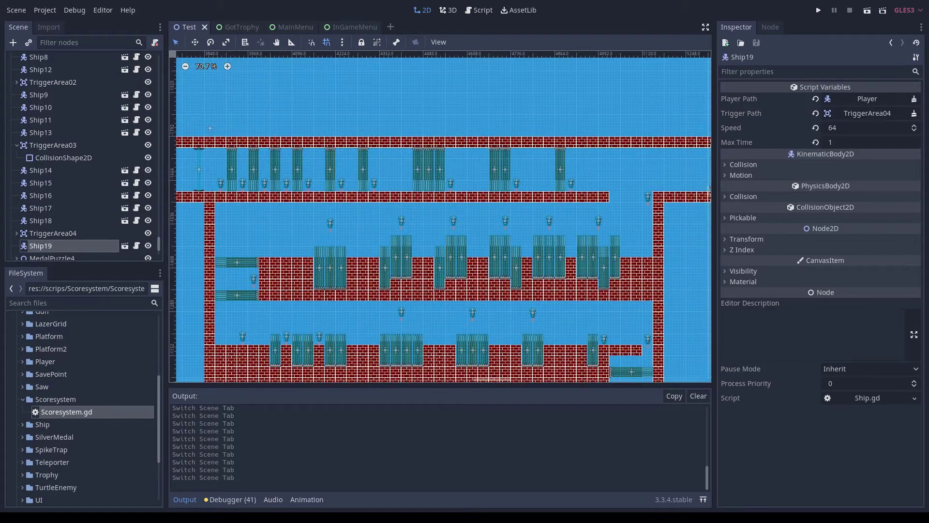
pyautogui.scroll(-1, 440, 217)
pyautogui.hscroll(1, 440, 217)
pyautogui.hscroll(-2, 440, 216)
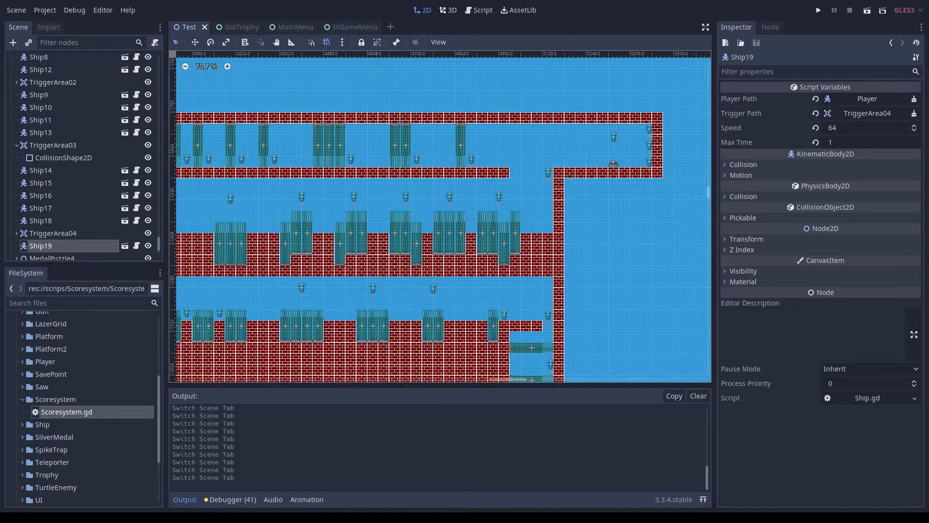
pyautogui.hscroll(-3, 439, 216)
pyautogui.hscroll(-1, 440, 217)
pyautogui.hscroll(-5, 440, 217)
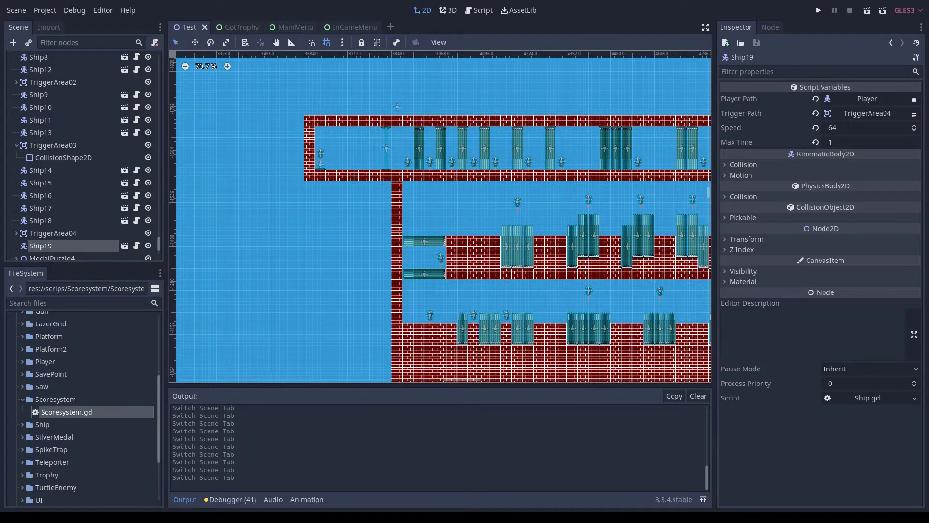
pyautogui.hscroll(-2, 440, 217)
pyautogui.keyDown('ctrl'); pyautogui.scroll(-2, 440, 216); pyautogui.keyUp('ctrl')
pyautogui.keyDown('ctrl'); pyautogui.scroll(-2, 440, 217); pyautogui.keyUp('ctrl')
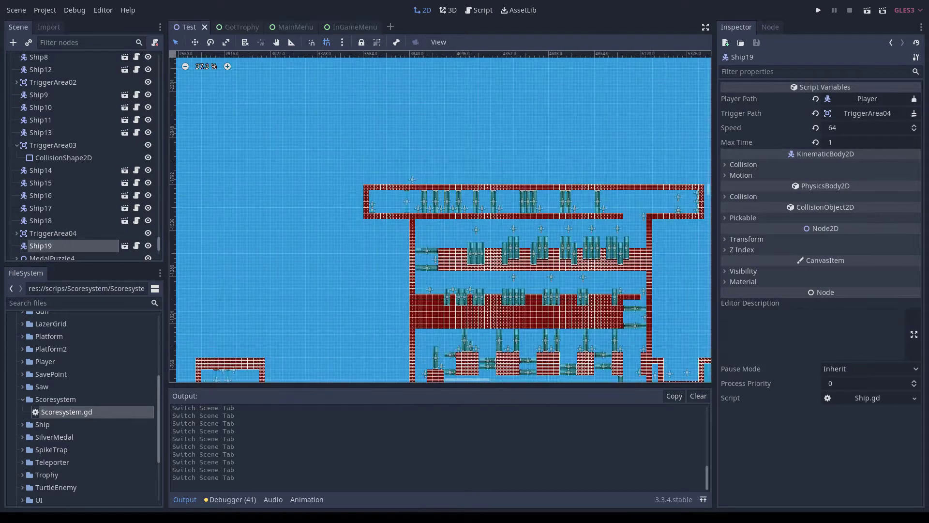
pyautogui.scroll(-5, 440, 217)
pyautogui.scroll(-2, 440, 217)
pyautogui.hscroll(-3, 440, 217)
pyautogui.hscroll(-2, 440, 217)
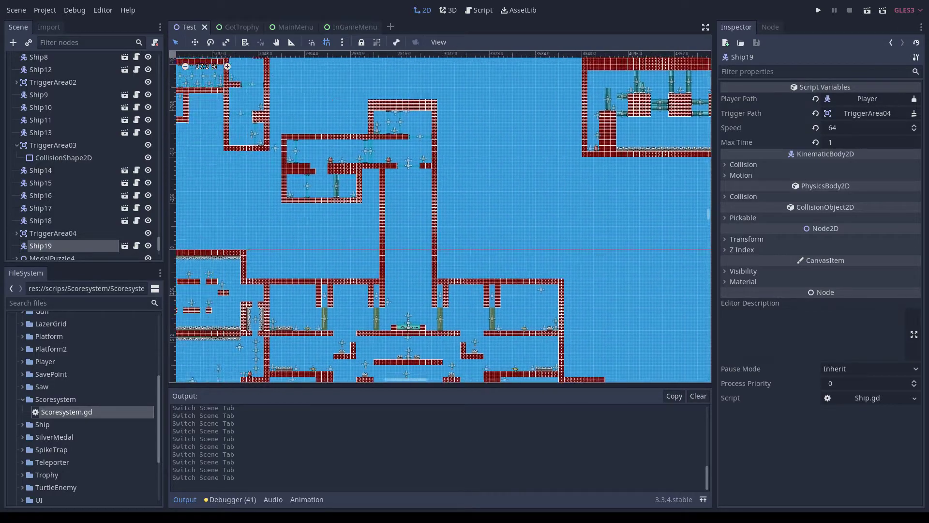
pyautogui.hscroll(-3, 440, 217)
pyautogui.hscroll(-3, 440, 217)
pyautogui.scroll(2, 440, 217)
pyautogui.hscroll(-5, 440, 217)
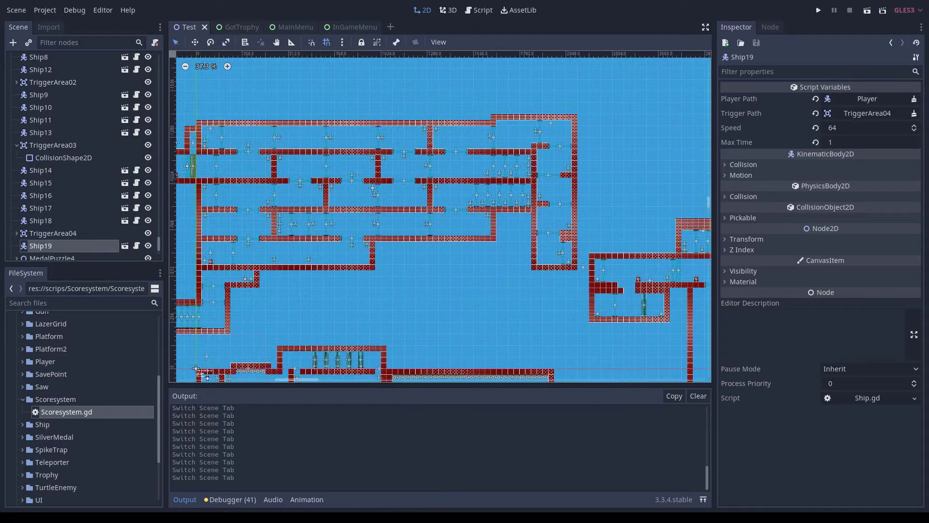
pyautogui.scroll(-1, 440, 217)
pyautogui.hscroll(-5, 439, 217)
pyautogui.scroll(-2, 440, 217)
pyautogui.hscroll(2, 440, 217)
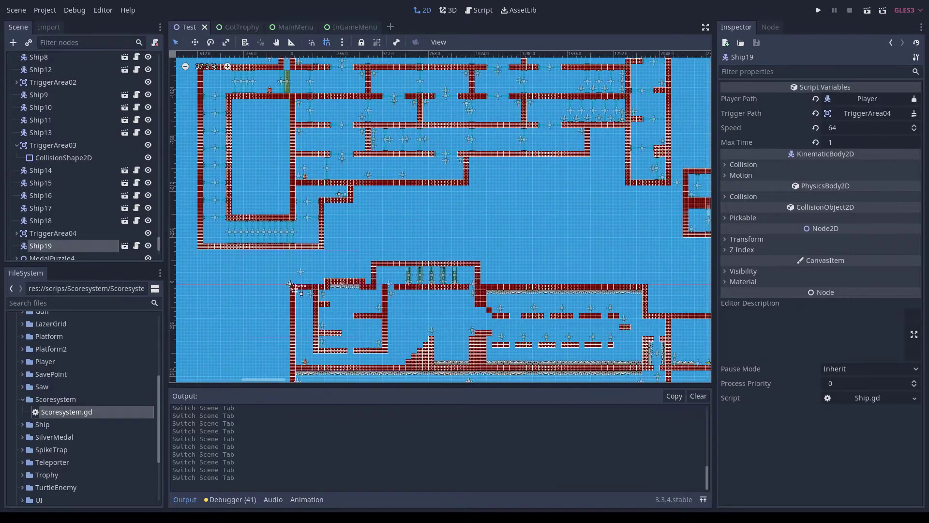
pyautogui.scroll(-3, 440, 217)
pyautogui.hscroll(4, 440, 217)
pyautogui.scroll(-1, 440, 216)
pyautogui.hscroll(-1, 440, 216)
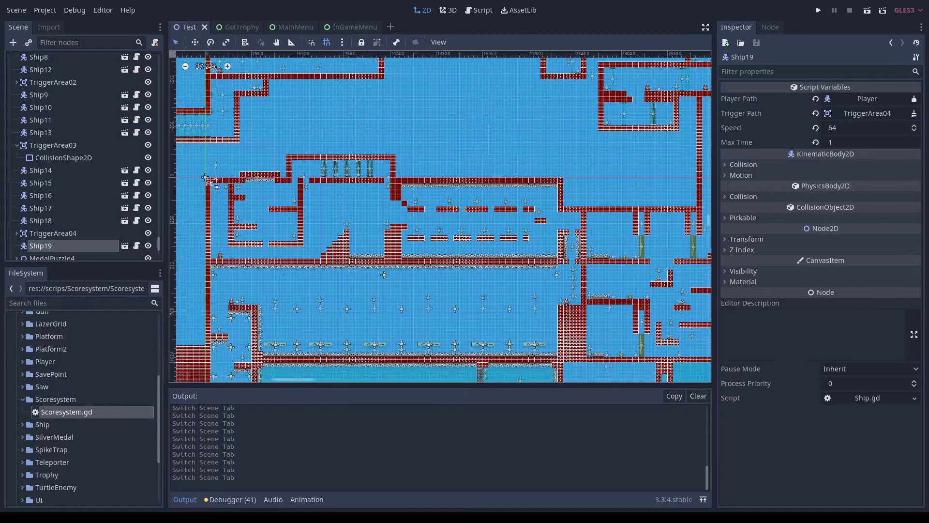
pyautogui.keyDown('ctrl'); pyautogui.scroll(-1, 440, 217); pyautogui.keyUp('ctrl')
pyautogui.hscroll(-1, 440, 217)
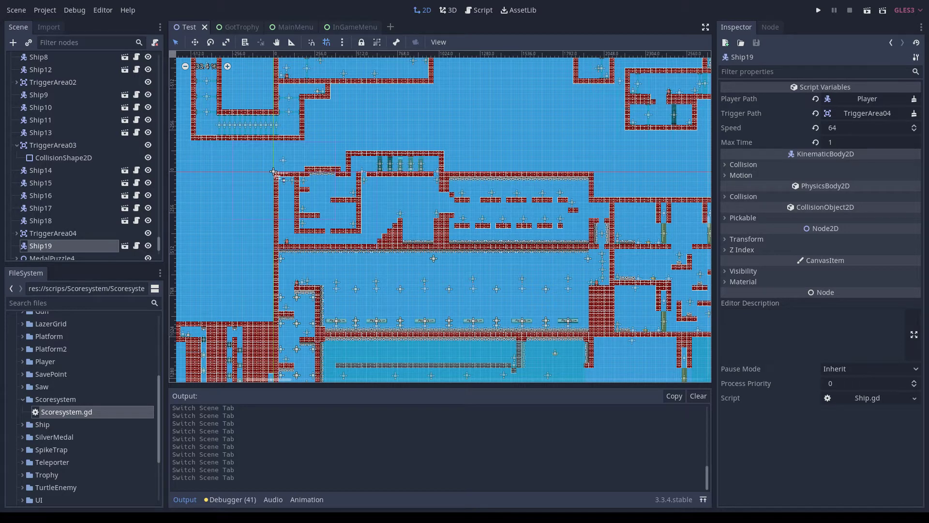
pyautogui.scroll(3, 440, 217)
pyautogui.hscroll(3, 440, 217)
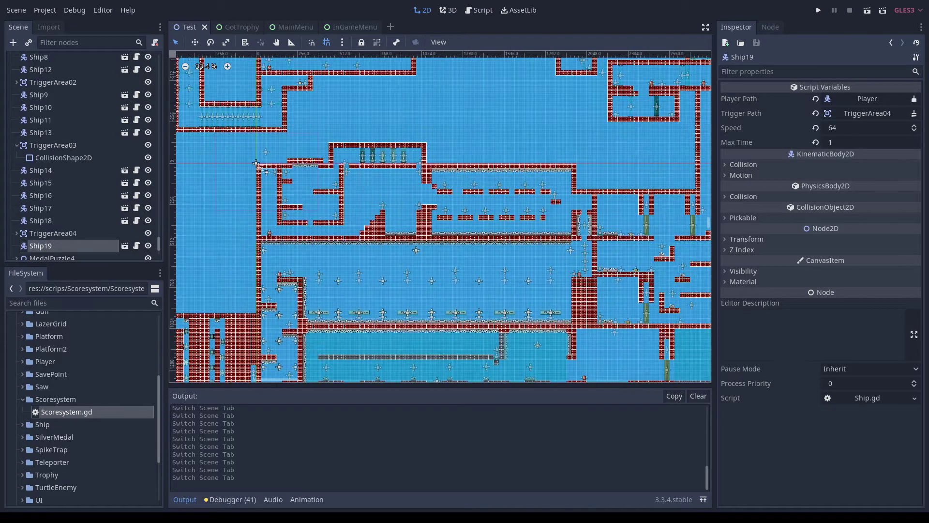
pyautogui.scroll(-1, 440, 217)
pyautogui.keyDown('ctrl'); pyautogui.scroll(1, 440, 216); pyautogui.keyUp('ctrl')
pyautogui.scroll(-1, 440, 217)
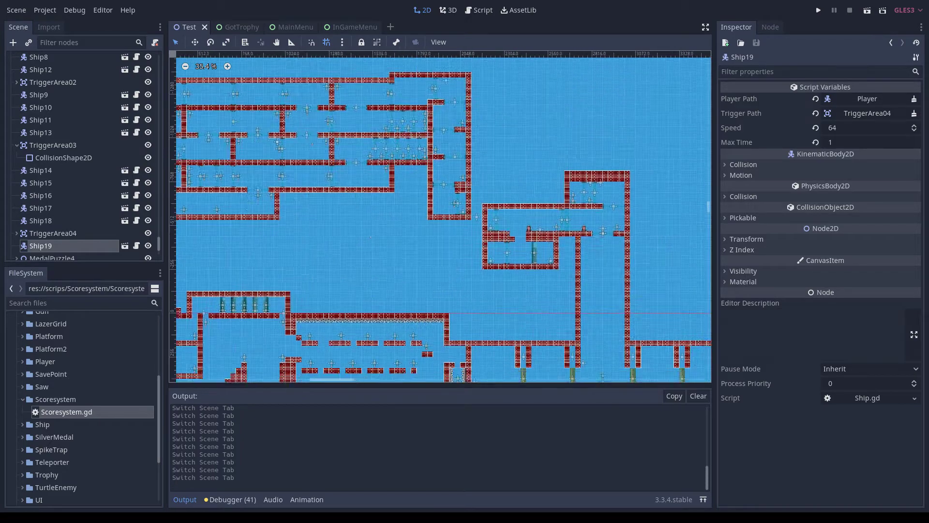
pyautogui.scroll(-1, 440, 216)
pyautogui.scroll(-5, 440, 217)
pyautogui.hscroll(-5, 439, 217)
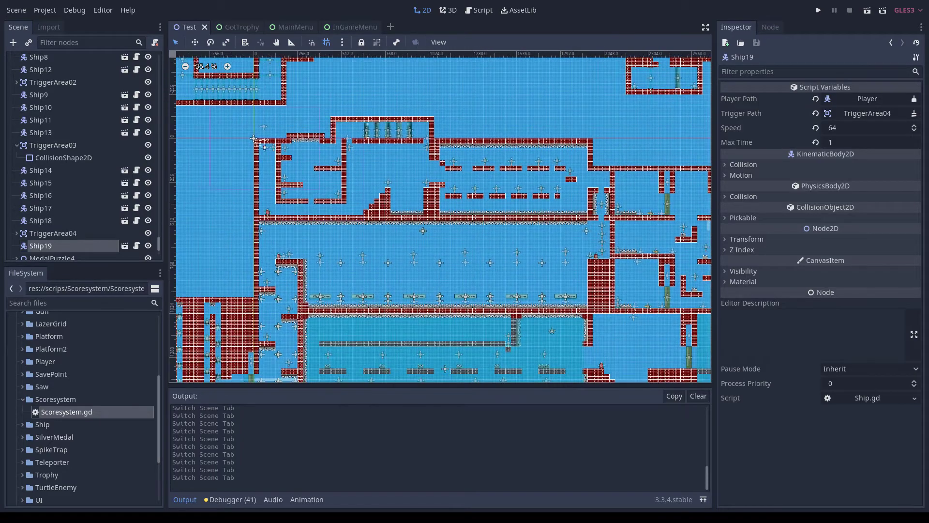
pyautogui.scroll(-1, 440, 217)
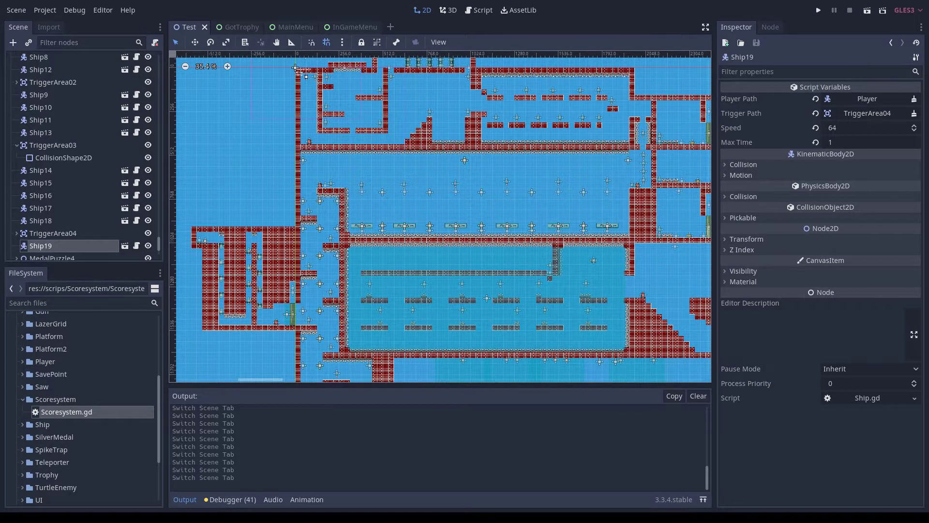
pyautogui.scroll(-1, 440, 216)
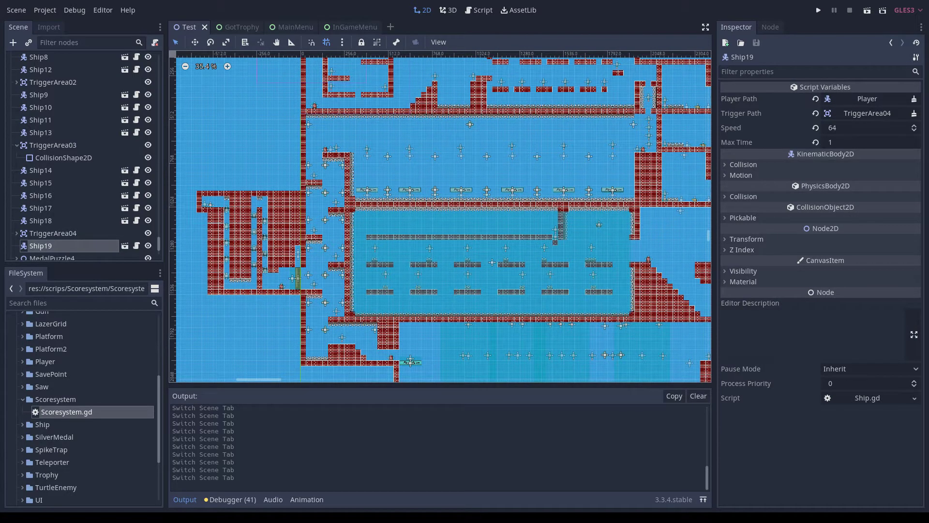
# Step: Save the scene and run the project with F5 to reach the game's title screen
pyautogui.press('F5')
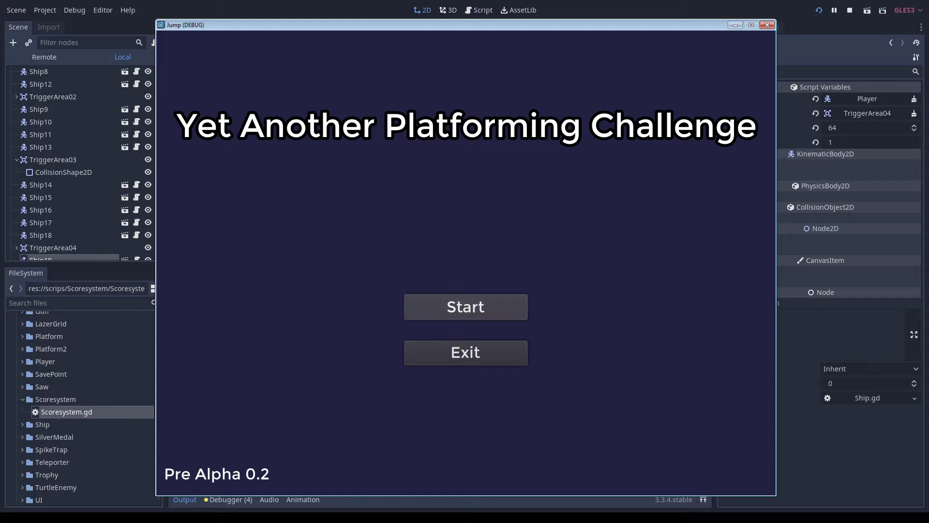
pyautogui.click(465, 307)
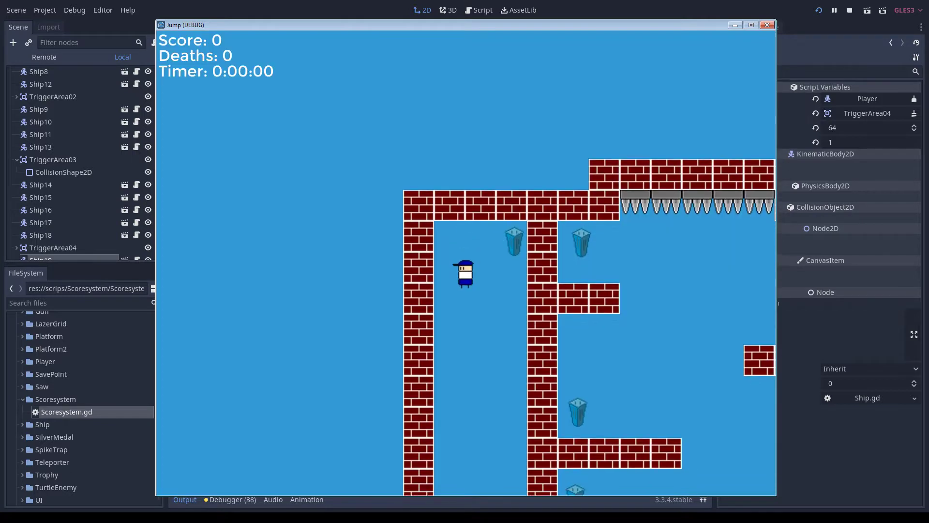
pyautogui.press('Escape')
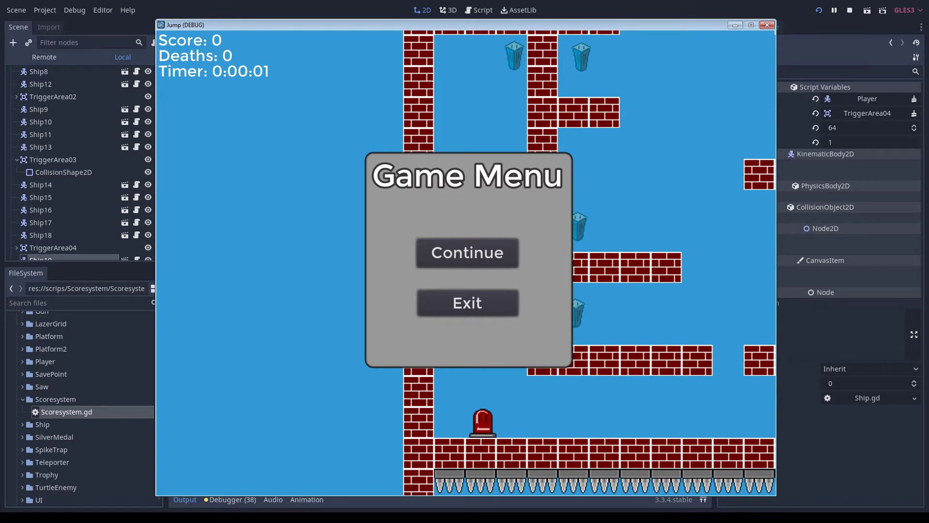
pyautogui.press('Escape')
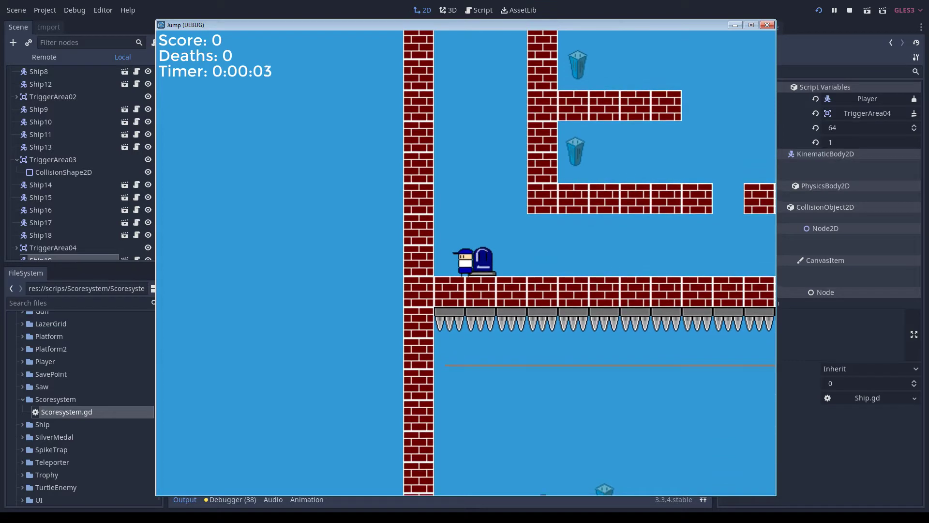
pyautogui.press('Escape')
pyautogui.press('Down')
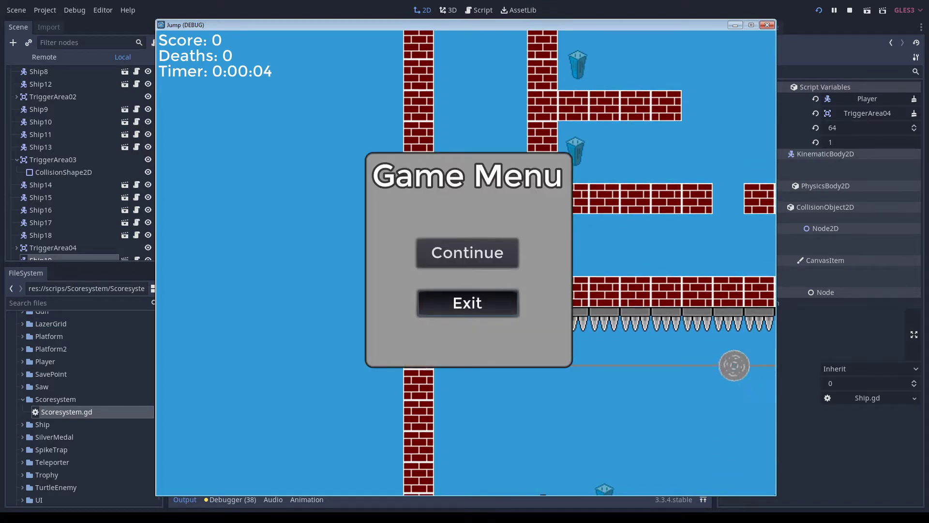
pyautogui.press('Return')
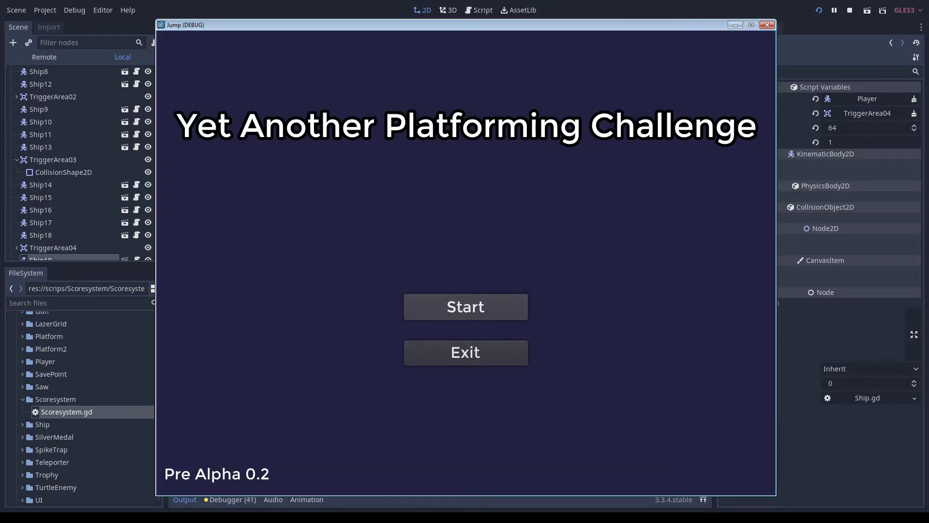
# Step: Start the level from the title screen and climb the brick wall to collect the gem
pyautogui.press('Down')
pyautogui.press('Return')
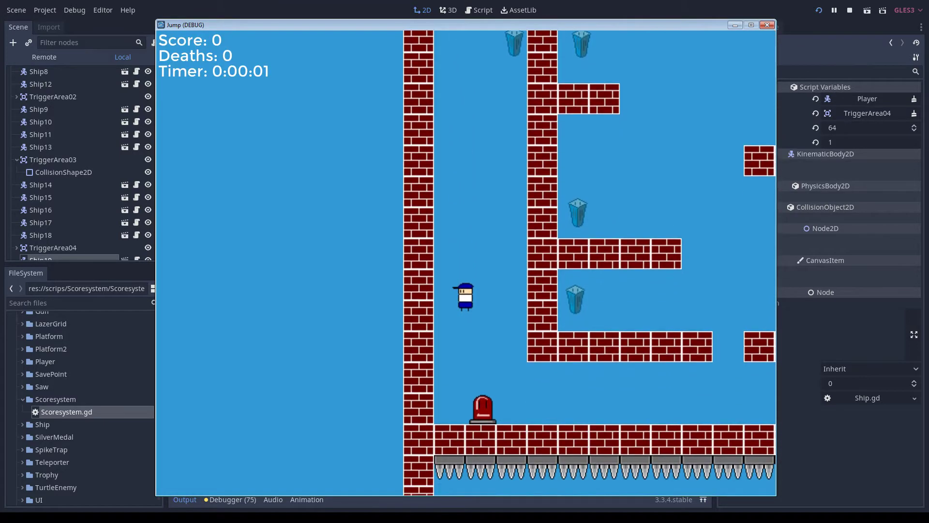
pyautogui.press('Right')
pyautogui.press('Up')
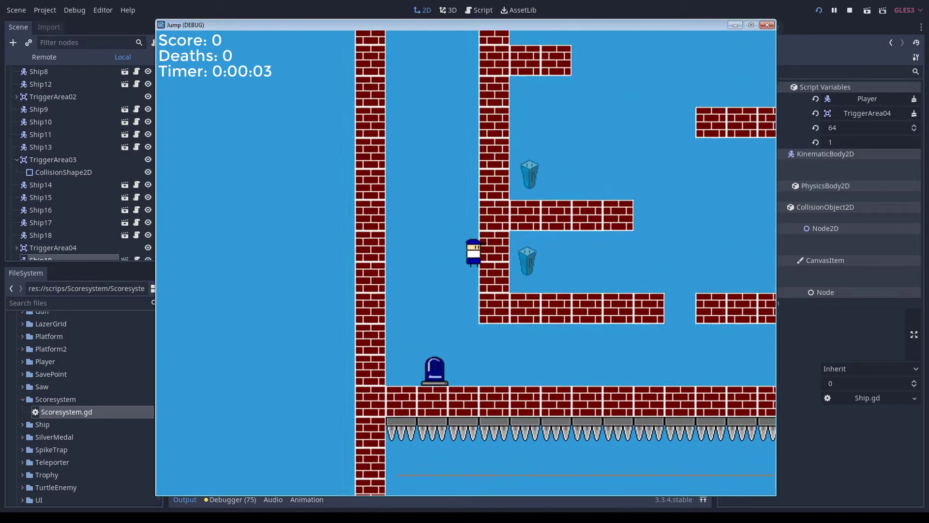
pyautogui.press('Up')
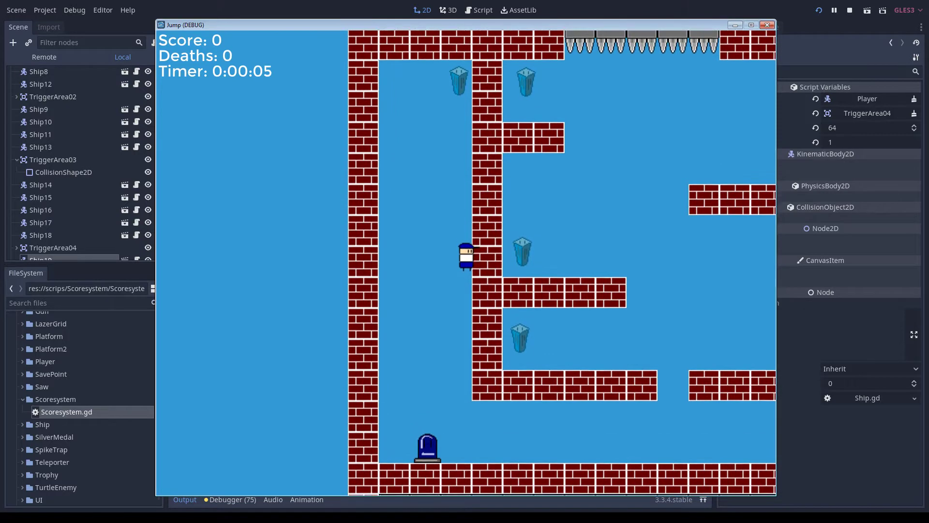
pyautogui.press('Up')
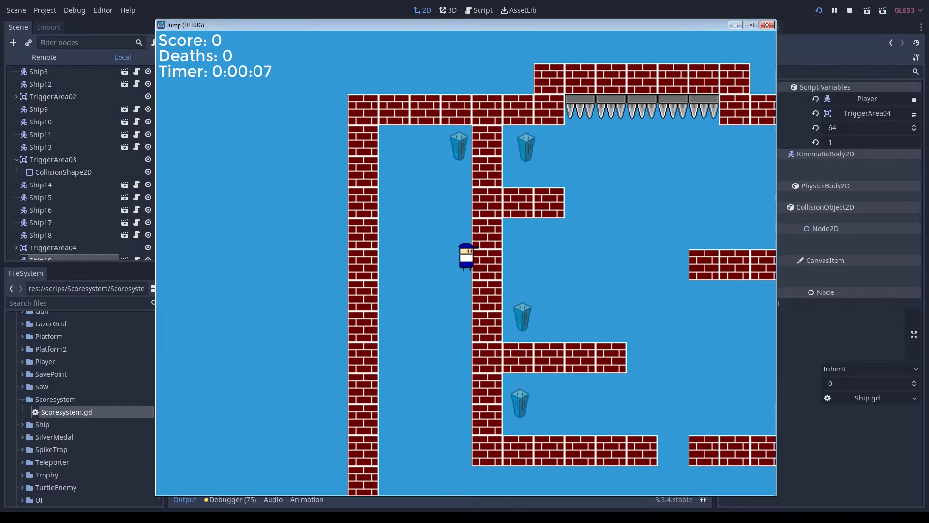
pyautogui.press('Up')
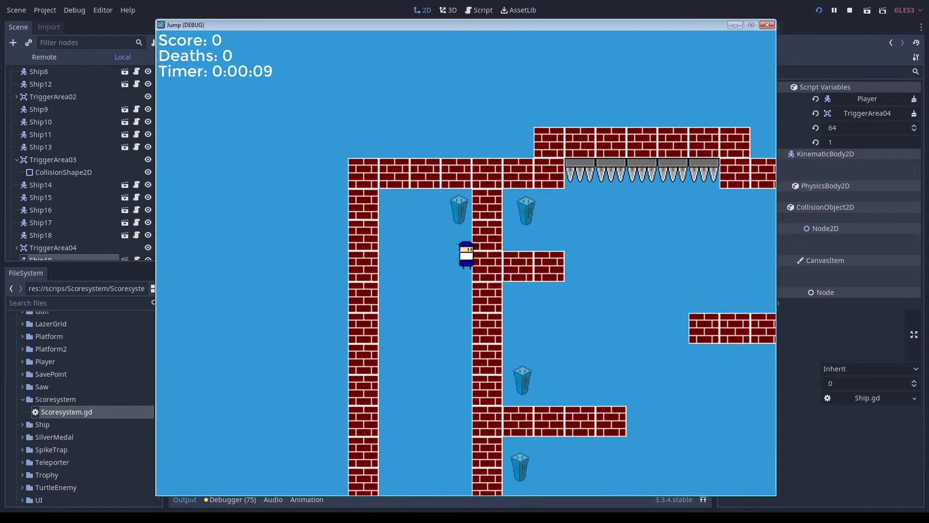
pyautogui.press('Up')
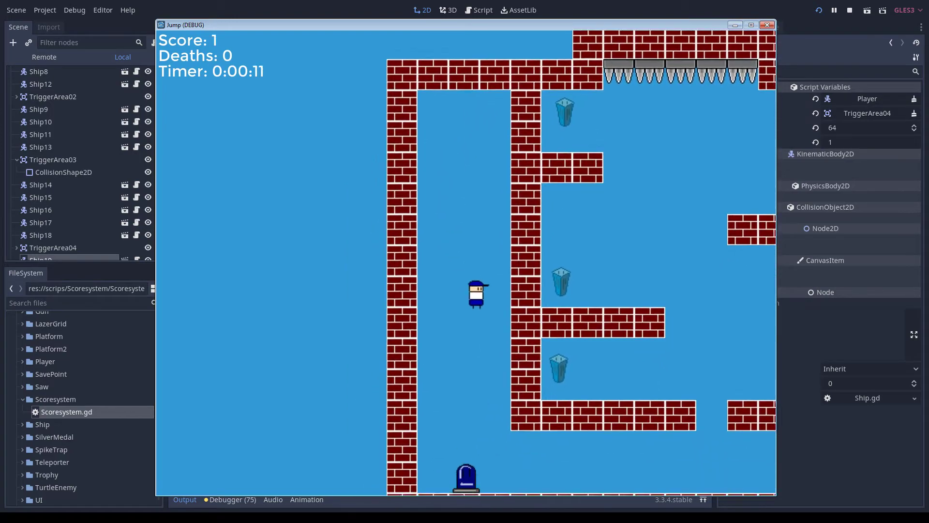
# Step: Pass the save point, hop across brick platforms grabbing gems, and clear the spiked ledge
pyautogui.press('Right')
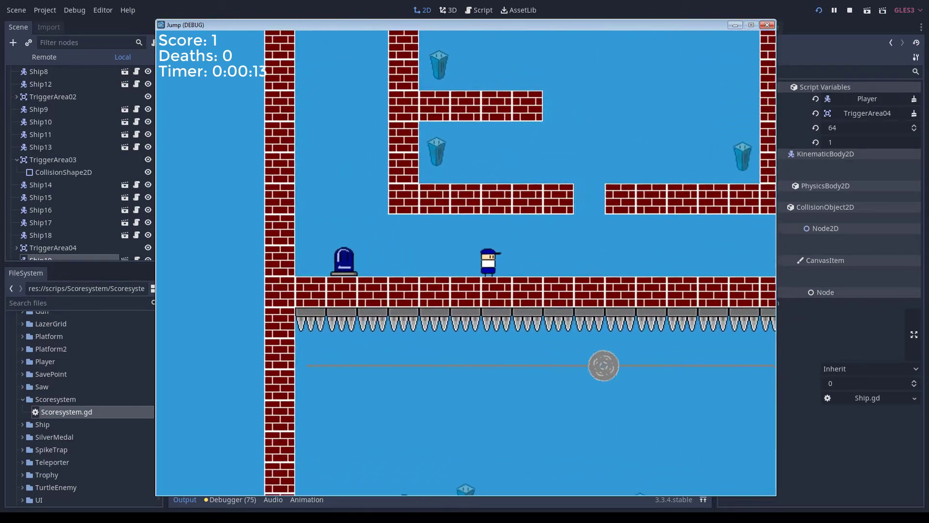
pyautogui.press('Up')
pyautogui.press('Left')
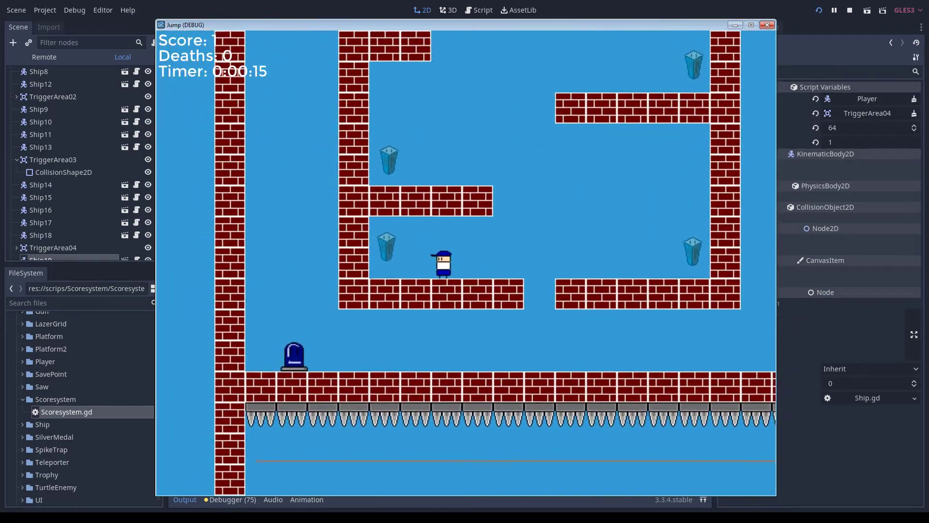
pyautogui.press('Right')
pyautogui.press('Up')
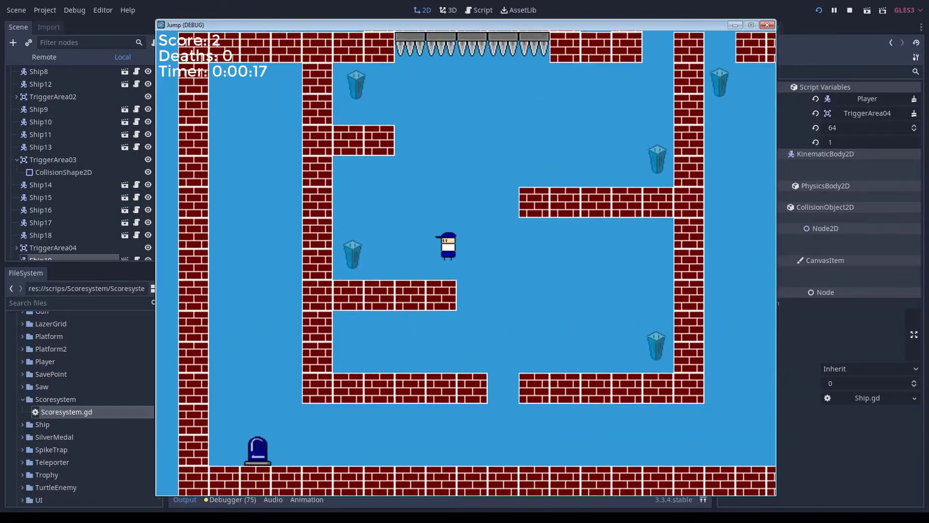
pyautogui.press('Left')
pyautogui.press('Up')
pyautogui.press('Right')
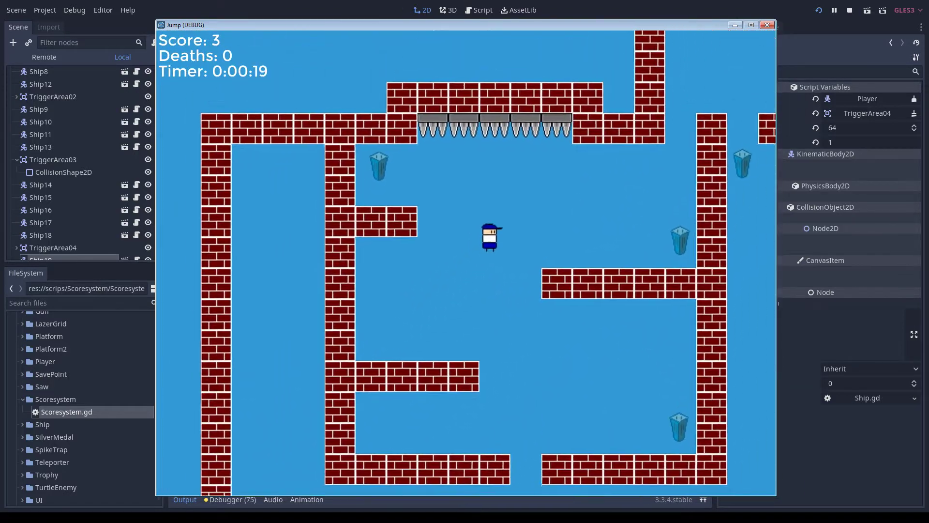
pyautogui.press('Right')
pyautogui.press('Up')
pyautogui.press('Left')
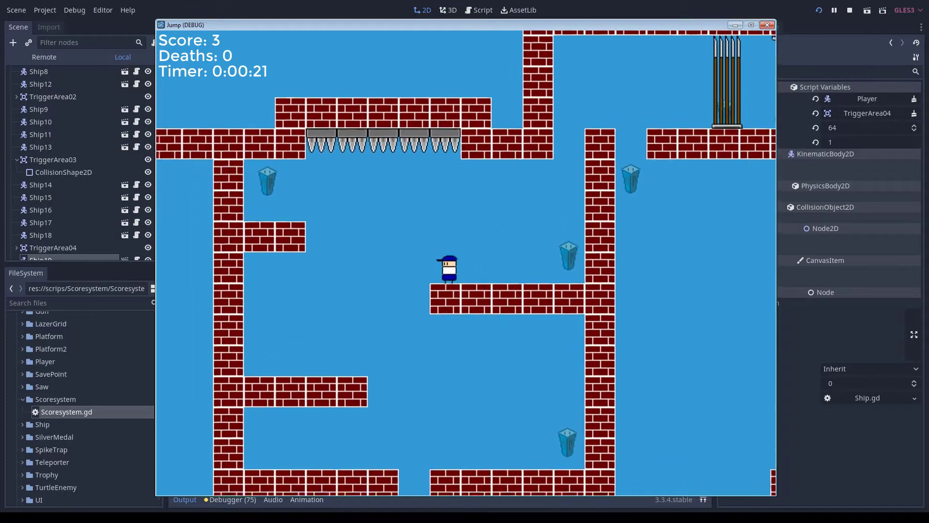
pyautogui.press('Up')
pyautogui.press('Right')
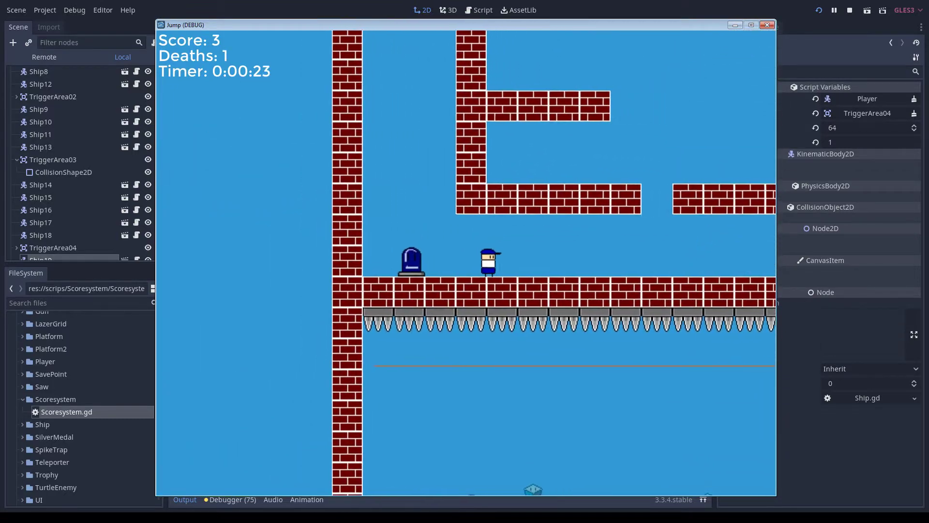
# Step: Climb through the upper bricks onto the brick column, grab a gem, then close the game
pyautogui.press('Right')
pyautogui.press('Up')
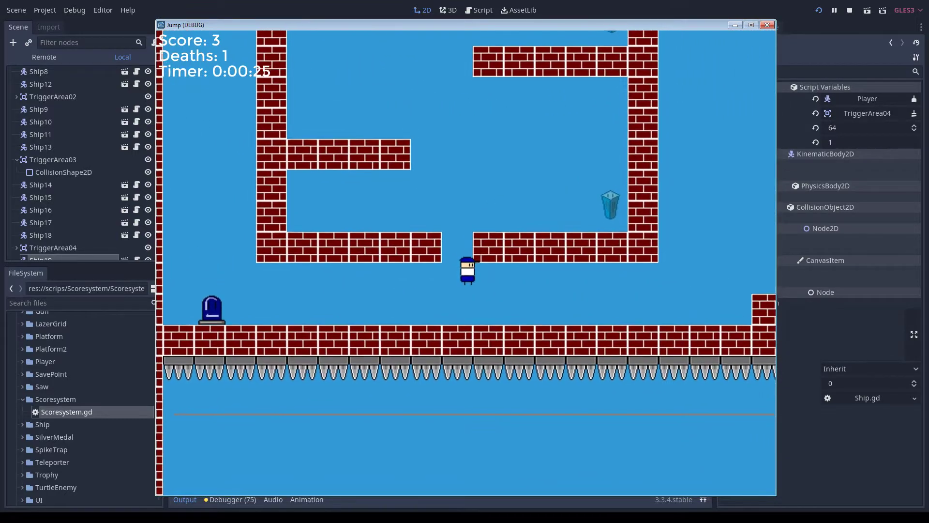
pyautogui.press('Up')
pyautogui.press('Left')
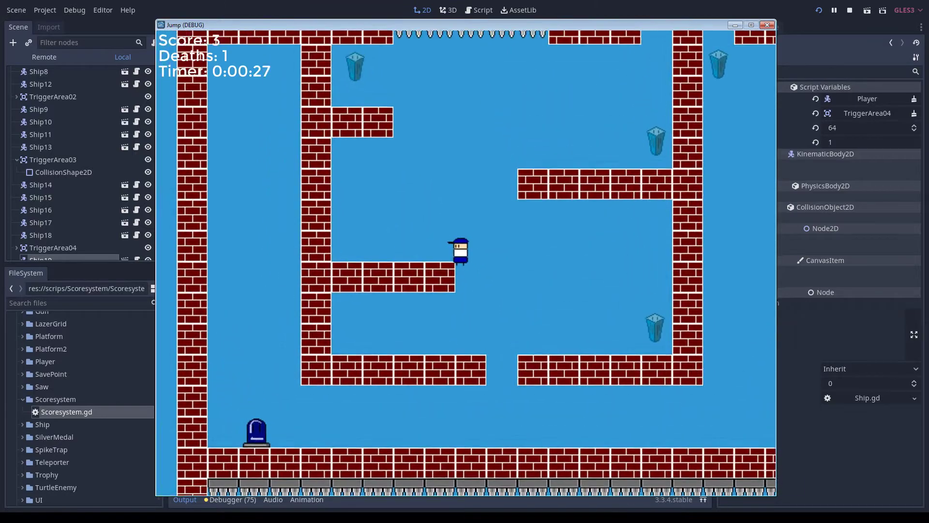
pyautogui.press('Right')
pyautogui.press('Up')
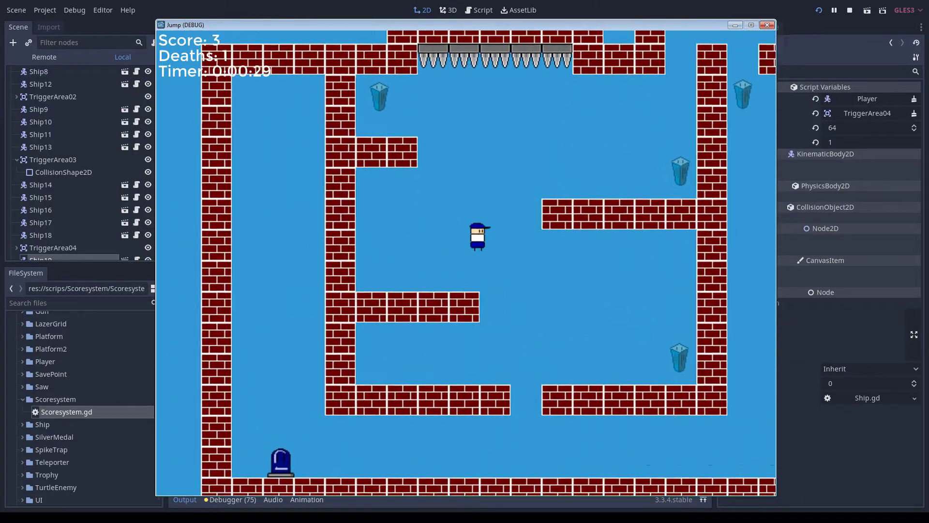
pyautogui.press('Up')
pyautogui.press('Left')
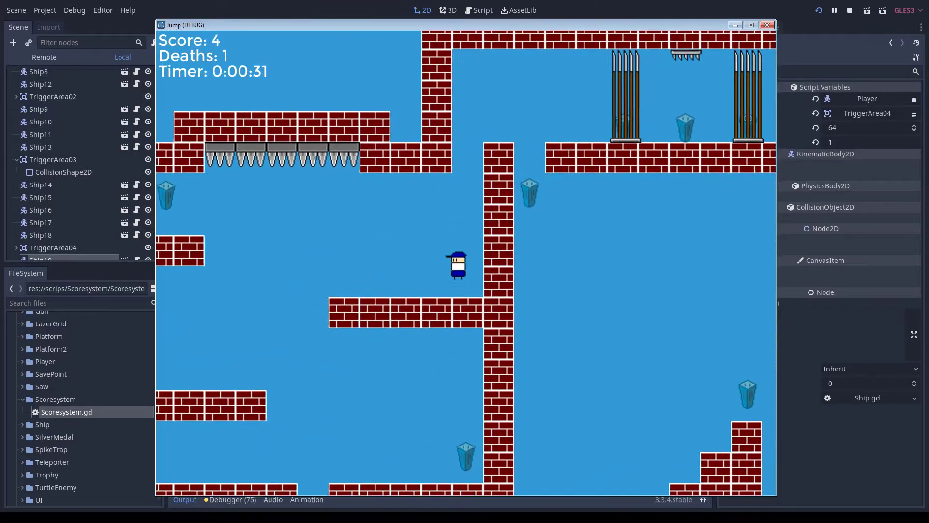
pyautogui.press('Right')
pyautogui.press('Up')
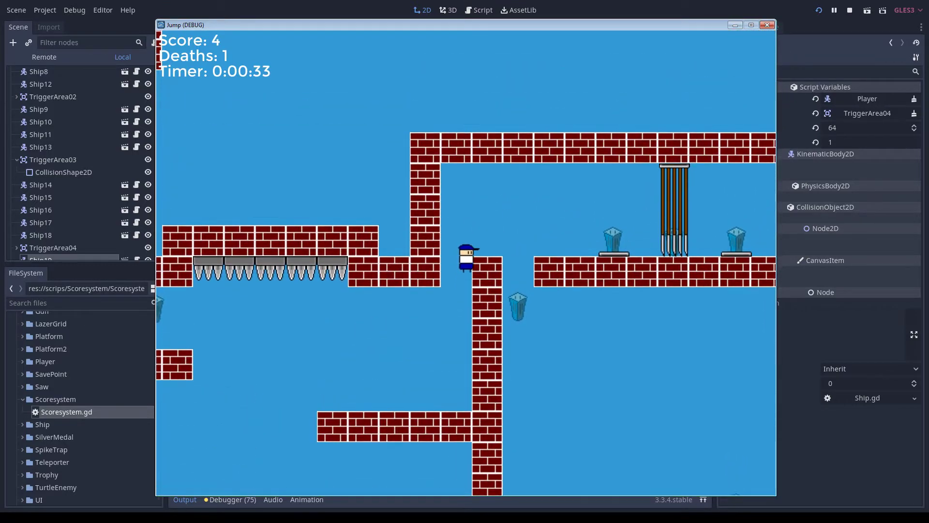
pyautogui.press('Right')
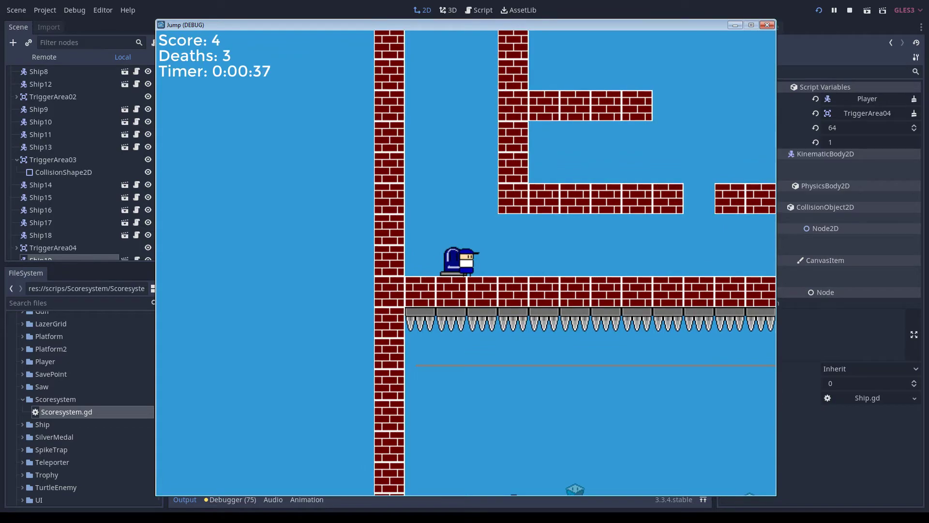
pyautogui.hotkey('alt', 'F4')
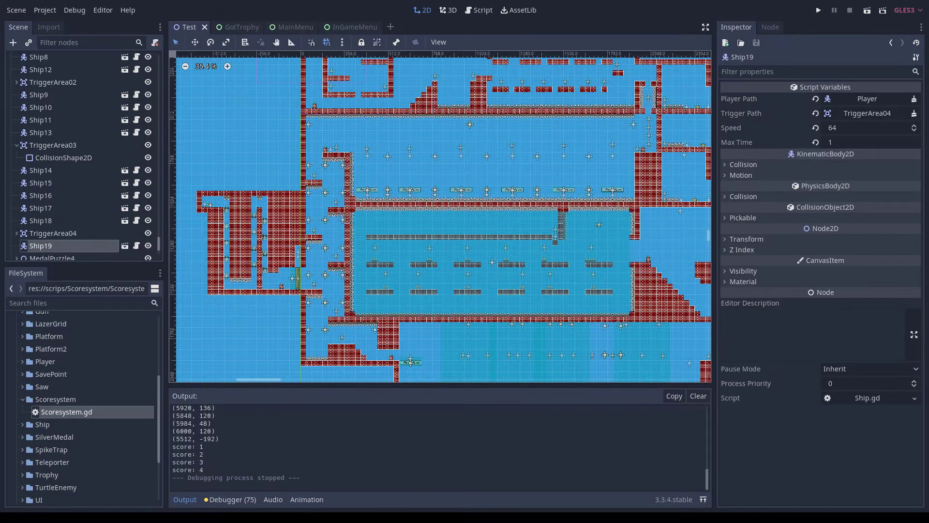
# Step: Drag the Player down to start at (40, 1472), then save and relaunch the game
pyautogui.scroll(-2, 327, 139)
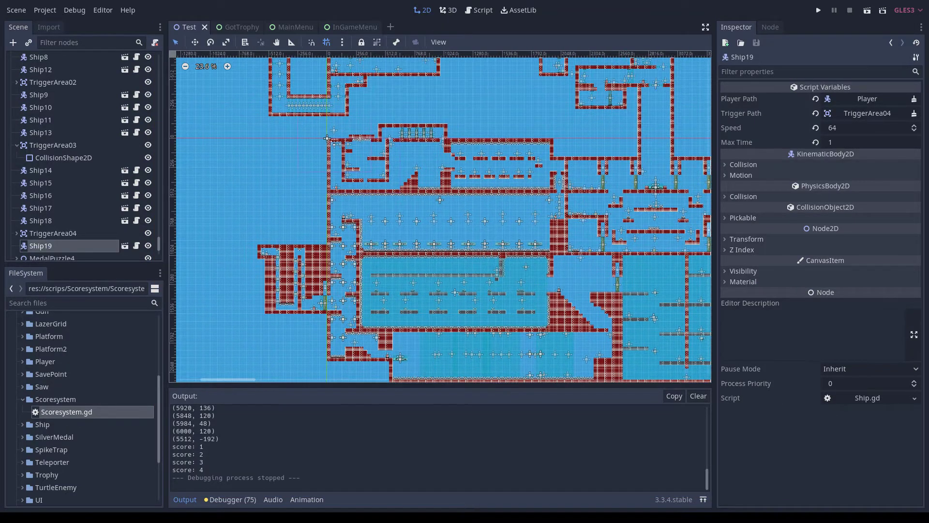
pyautogui.scroll(2, 327, 139)
pyautogui.scroll(2, 327, 135)
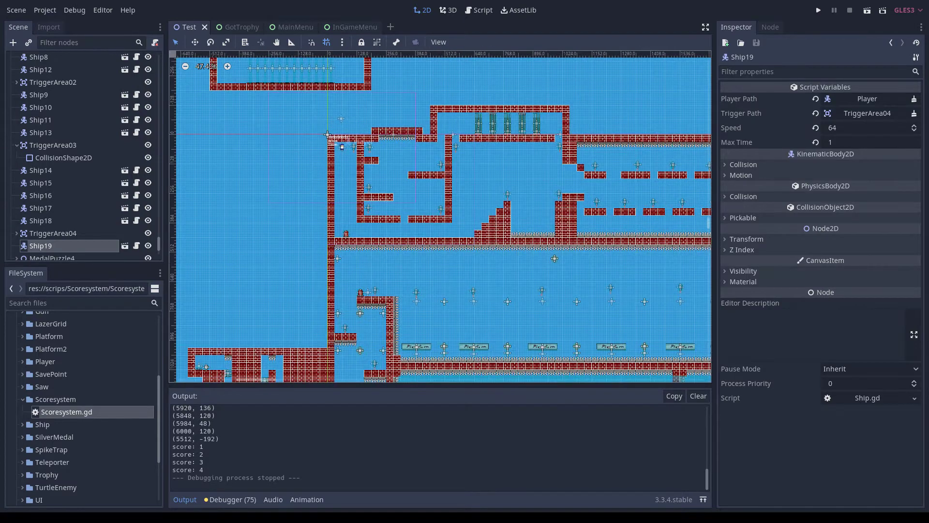
pyautogui.moveTo(327, 139); pyautogui.dragTo(315, 63, button='middle')
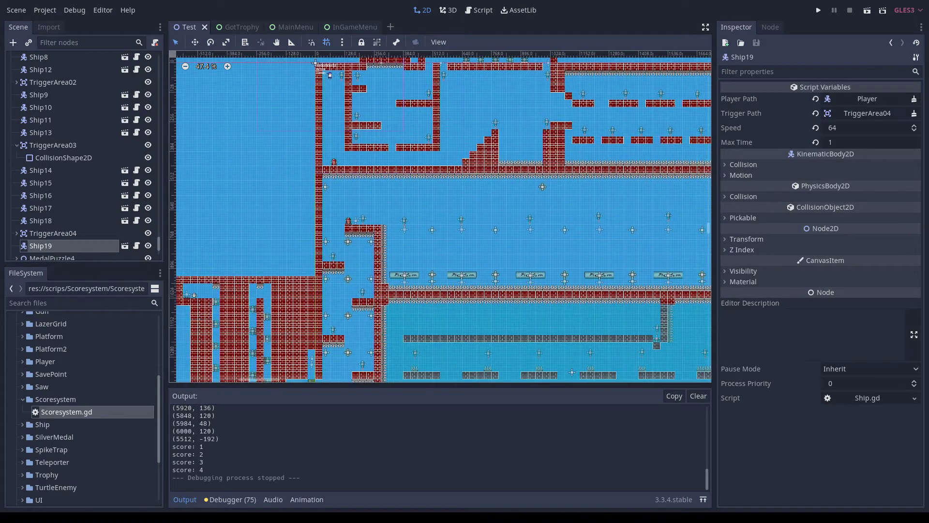
pyautogui.moveTo(329, 71); pyautogui.dragTo(327, 369)
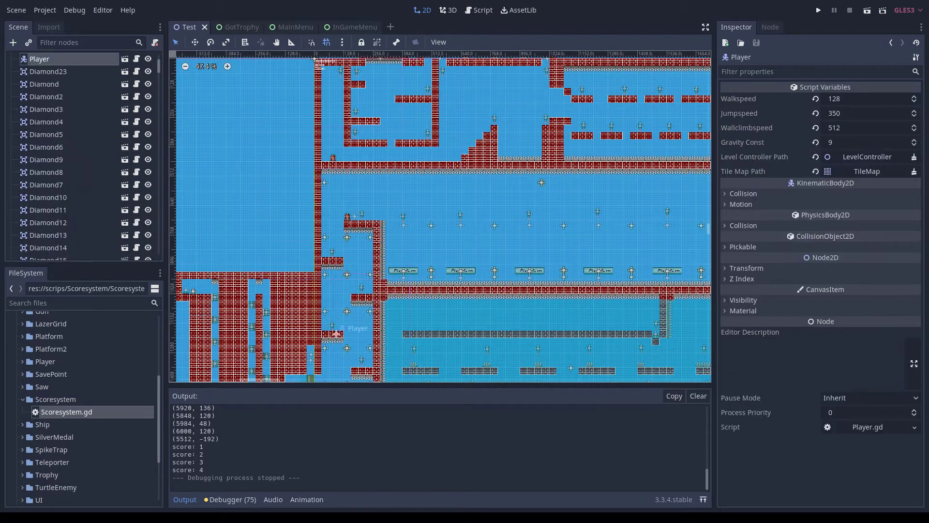
pyautogui.moveTo(327, 368); pyautogui.dragTo(346, 195, button='middle')
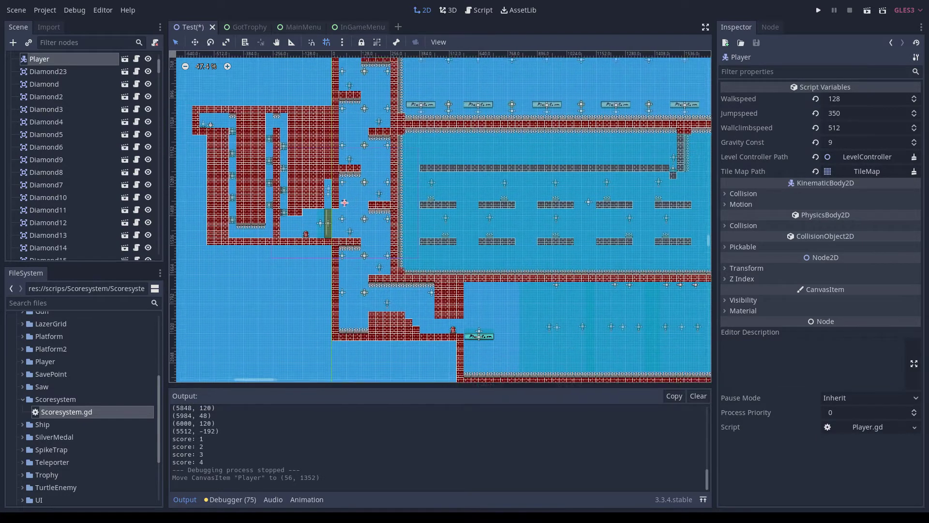
pyautogui.moveTo(345, 195); pyautogui.dragTo(342, 223)
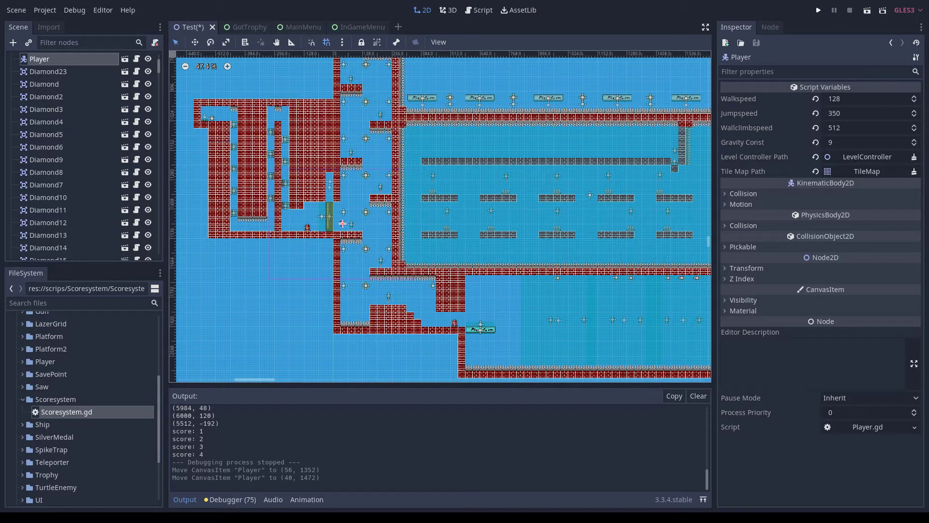
pyautogui.press('F5')
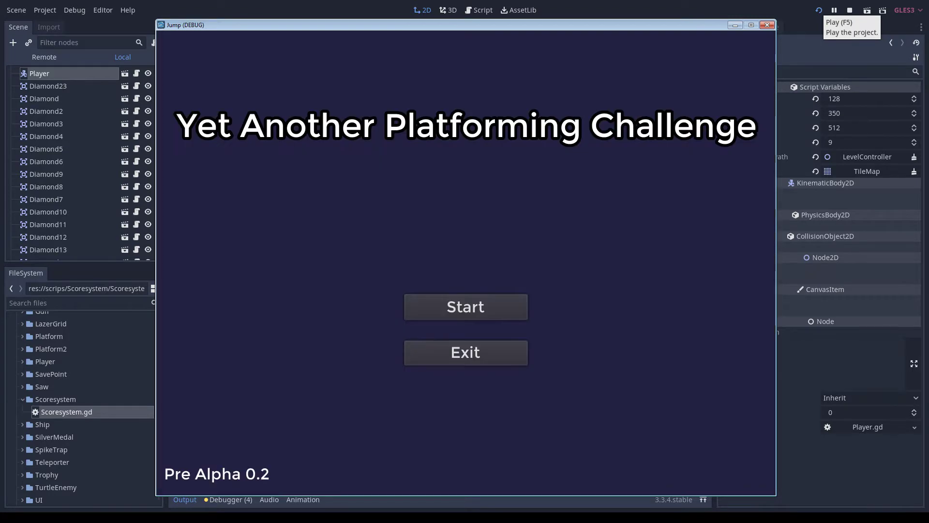
# Step: Start the game and play from the new start, walking left past the save point to the wall
pyautogui.press('Return')
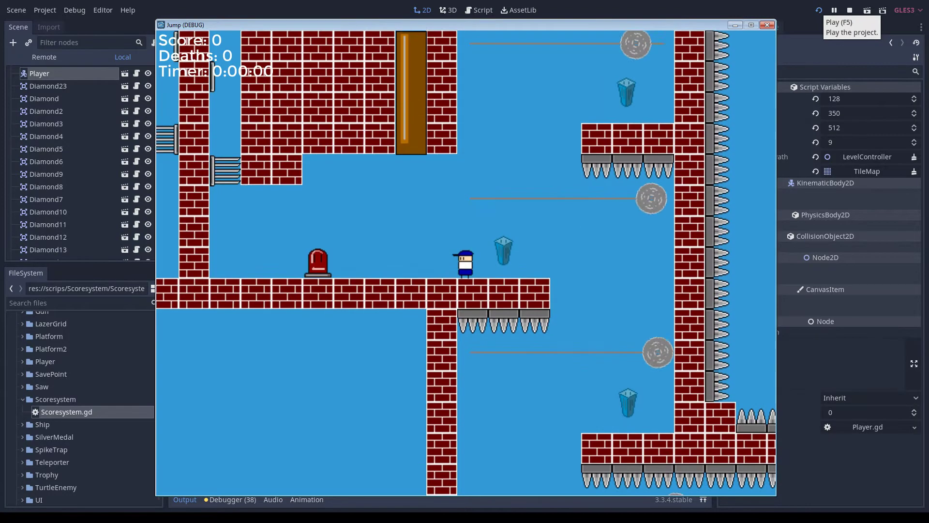
pyautogui.press('Right')
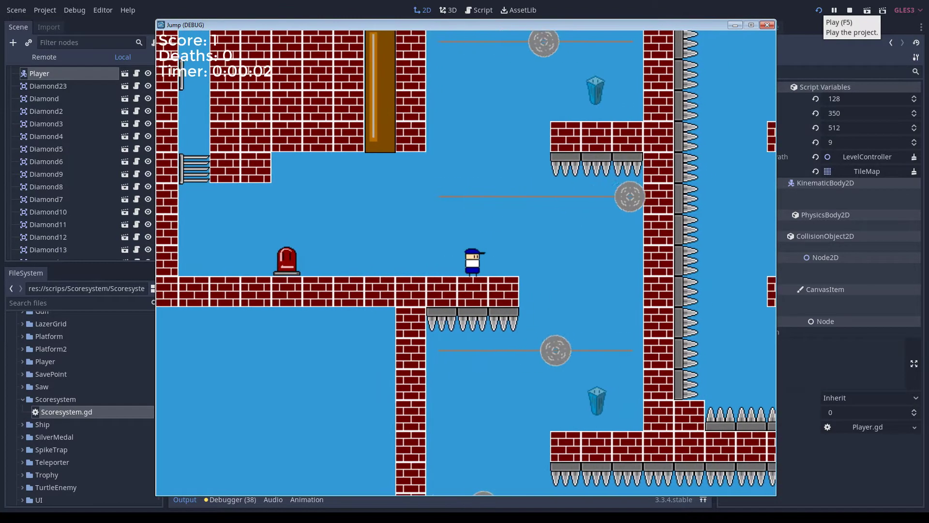
pyautogui.press('Left')
pyautogui.press('space')
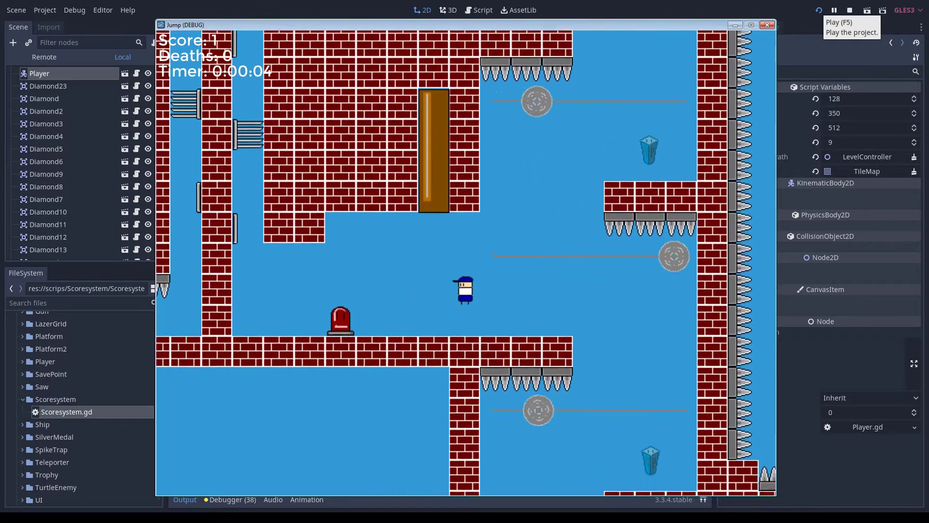
pyautogui.press('Left')
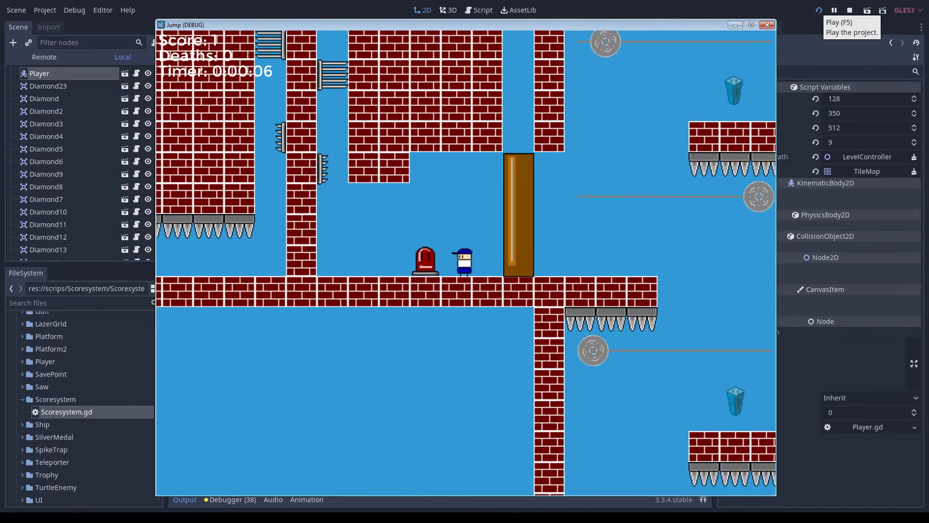
pyautogui.press('Left')
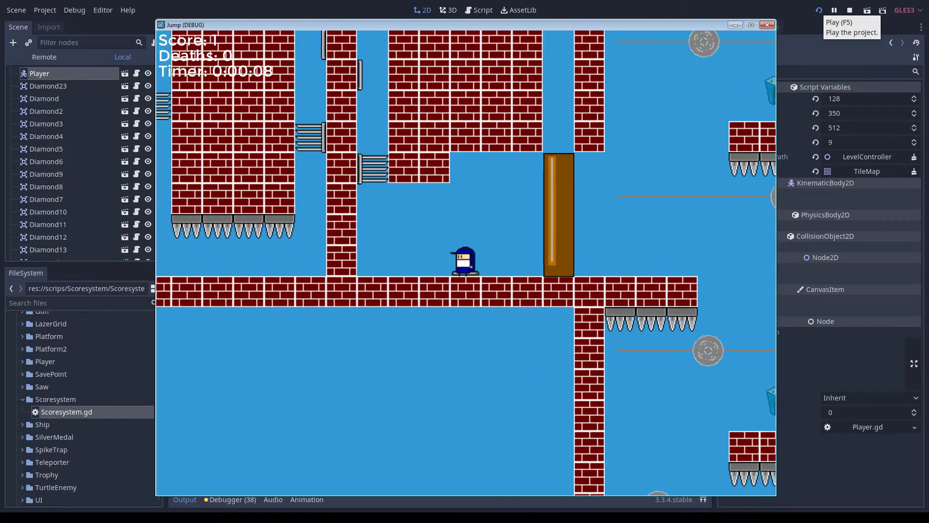
pyautogui.press('Left')
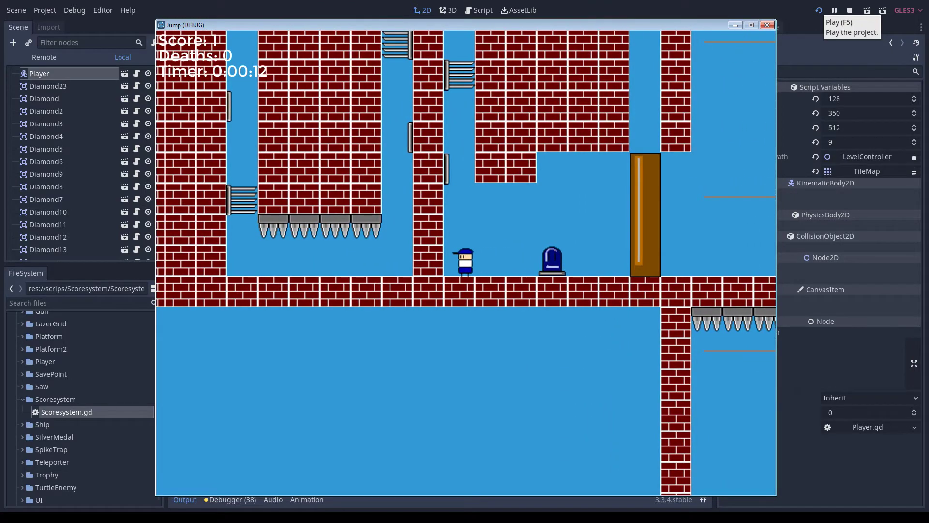
pyautogui.press('r')
pyautogui.press('r')
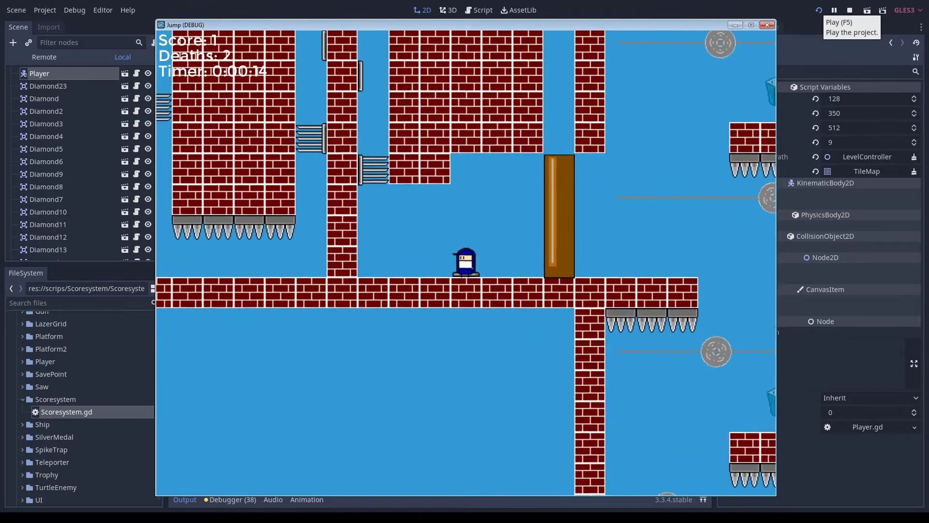
pyautogui.press('Left')
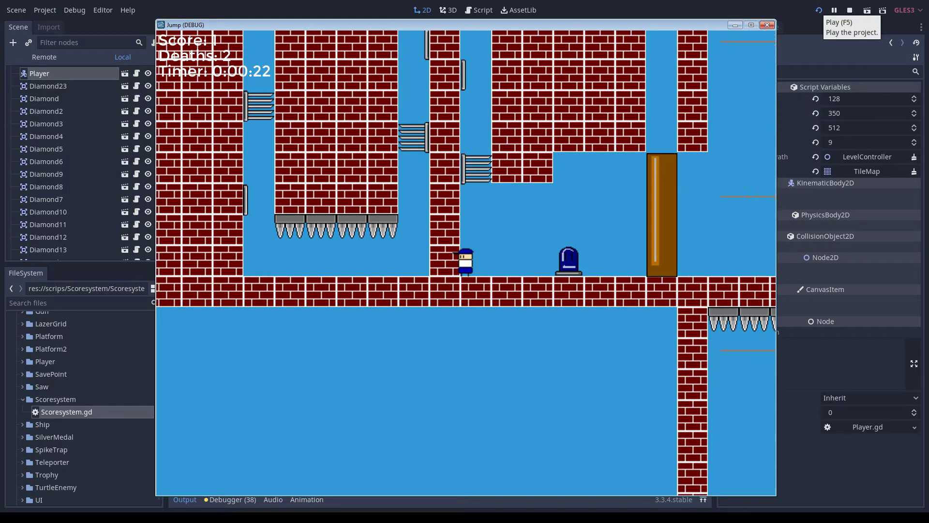
pyautogui.press('Up')
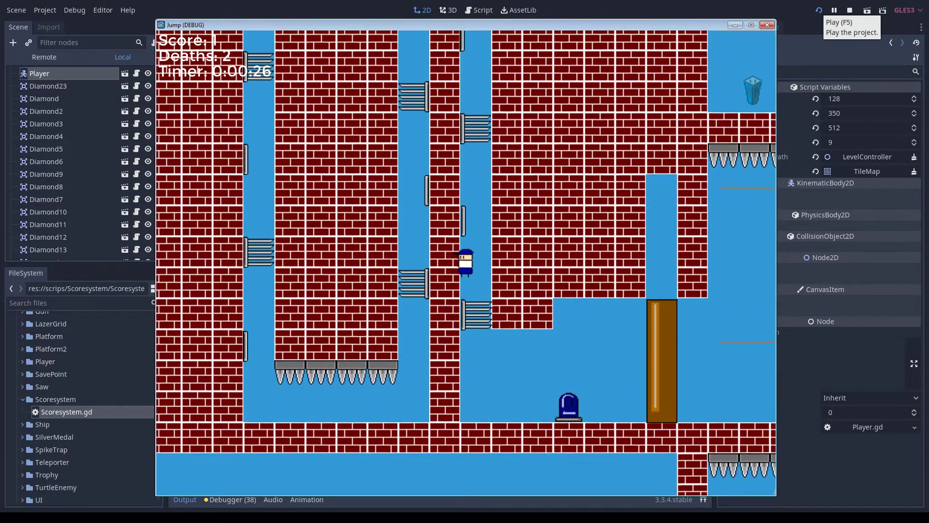
# Step: Climb the brick wall to the top and move left across the pillar
pyautogui.press('Up')
pyautogui.press('Up')
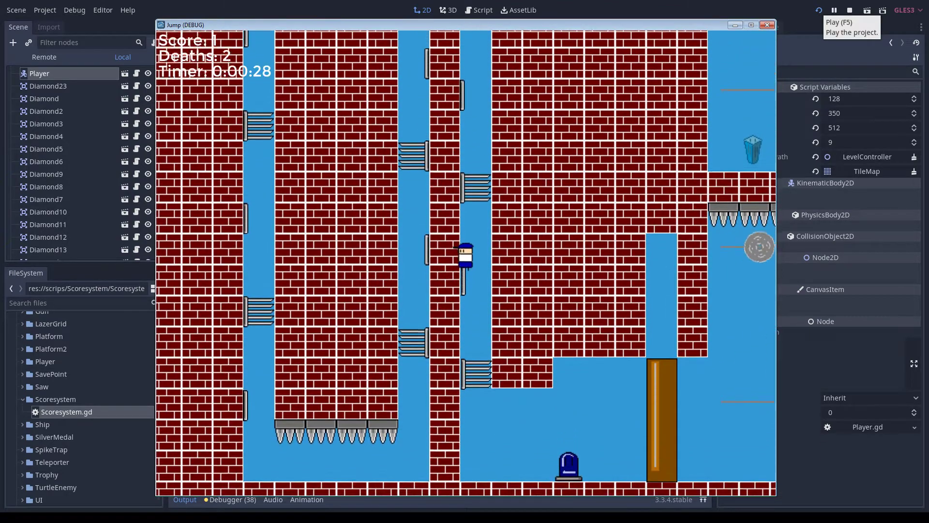
pyautogui.press('Up')
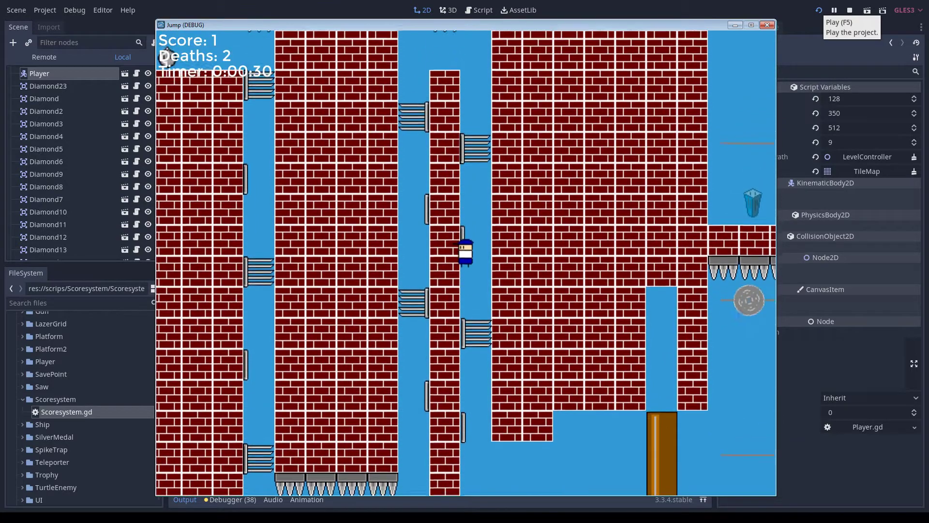
pyautogui.press('Up')
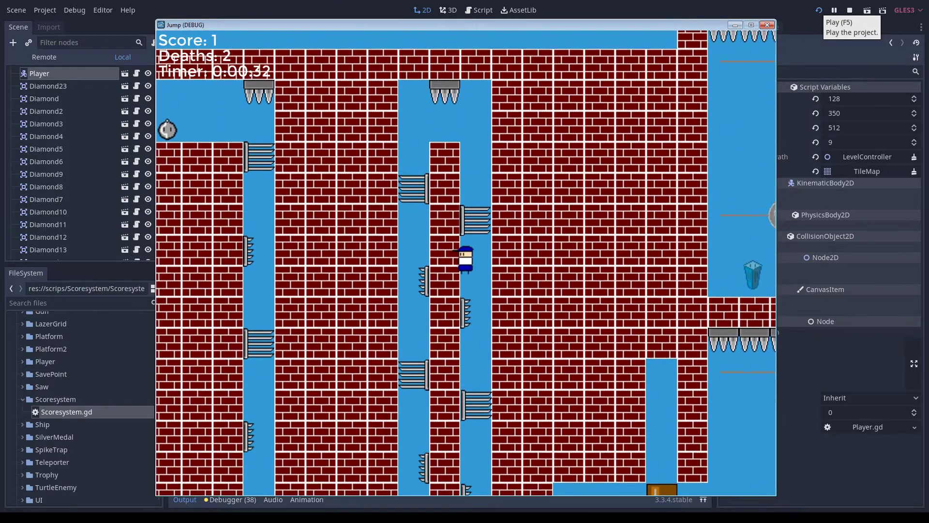
pyautogui.press('Up')
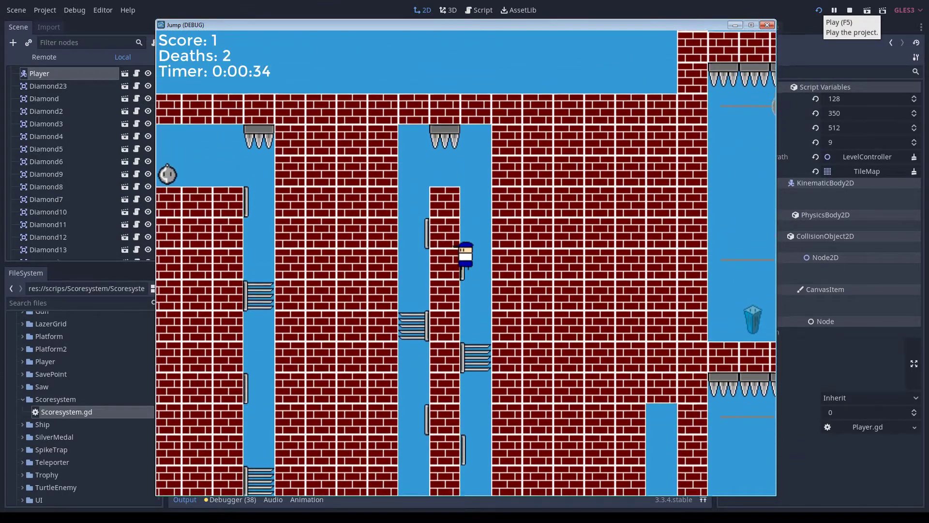
pyautogui.press('Up')
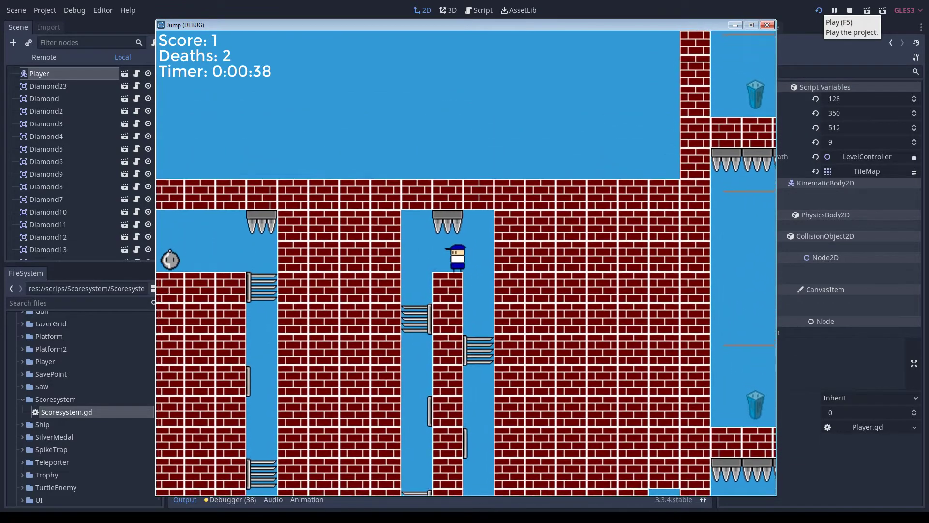
pyautogui.press('Left')
pyautogui.press('Left')
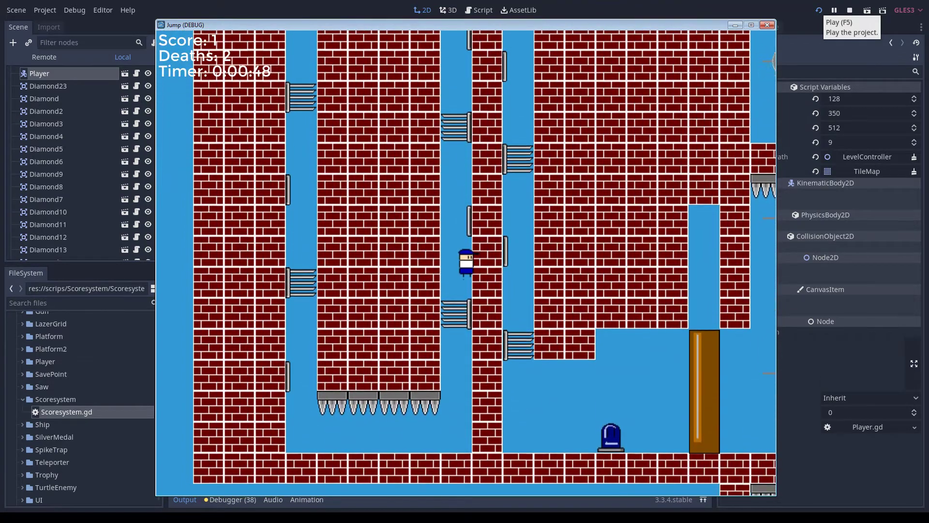
# Step: Drop down, climb the left pillar, and run left onto the goal item for score 501
pyautogui.press('Left')
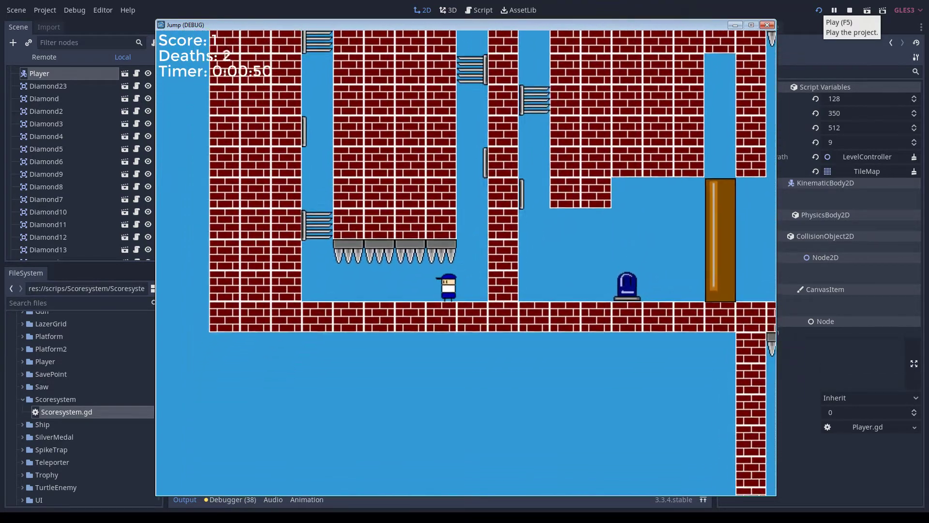
pyautogui.press('Left')
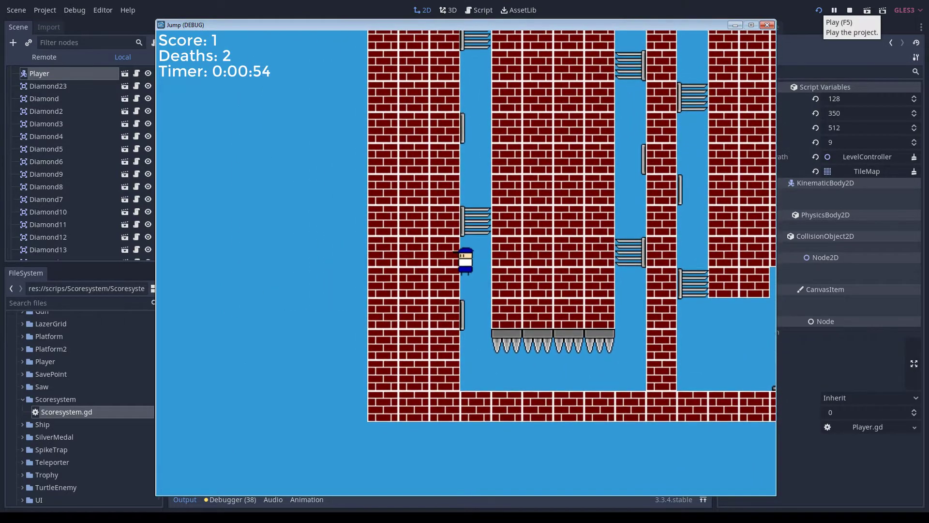
pyautogui.press('Up')
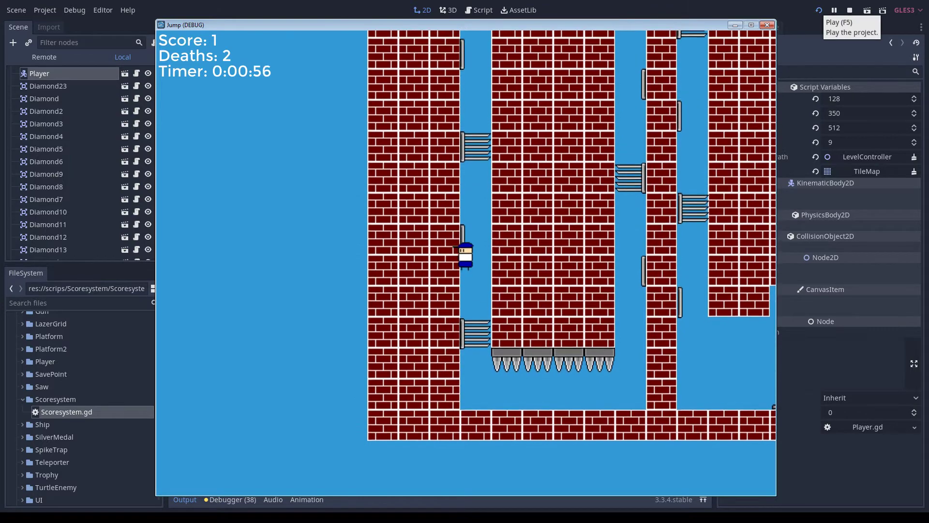
pyautogui.press('Up')
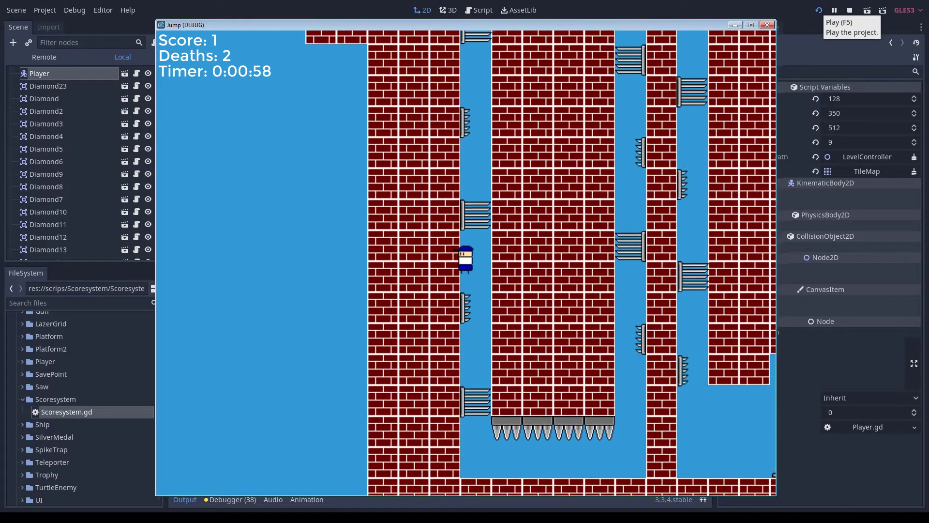
pyautogui.press('Up')
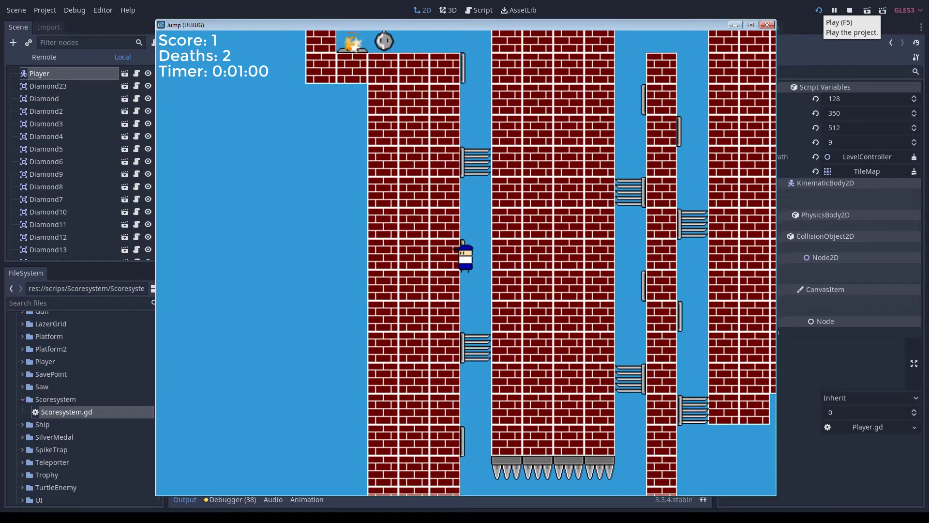
pyautogui.press('Up')
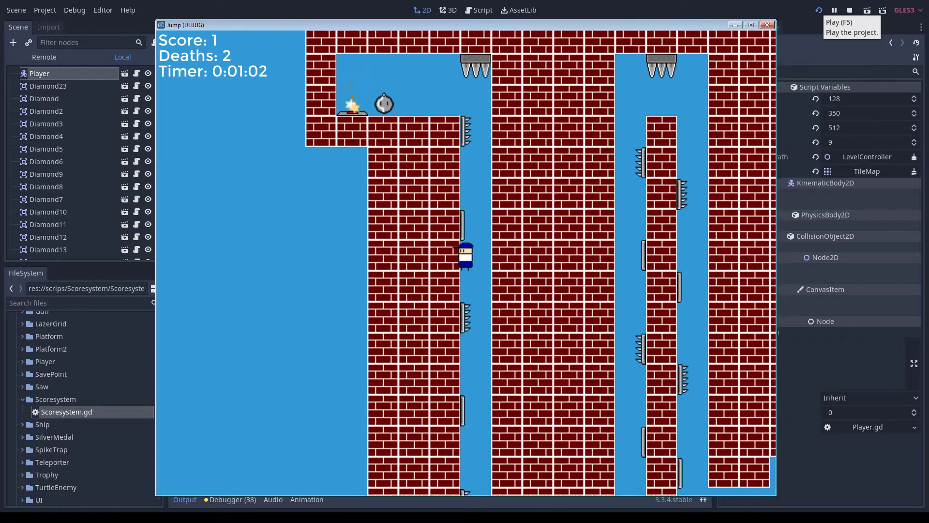
pyautogui.press('Up')
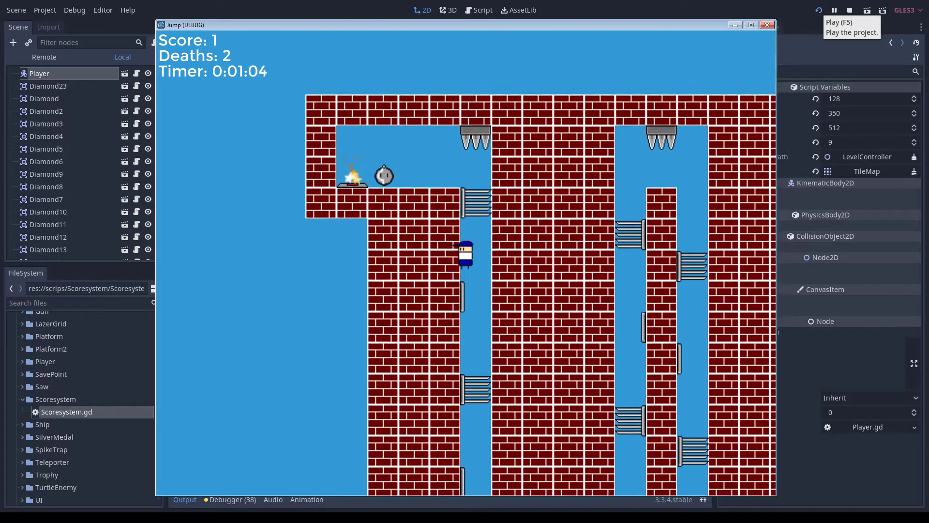
pyautogui.press('Up')
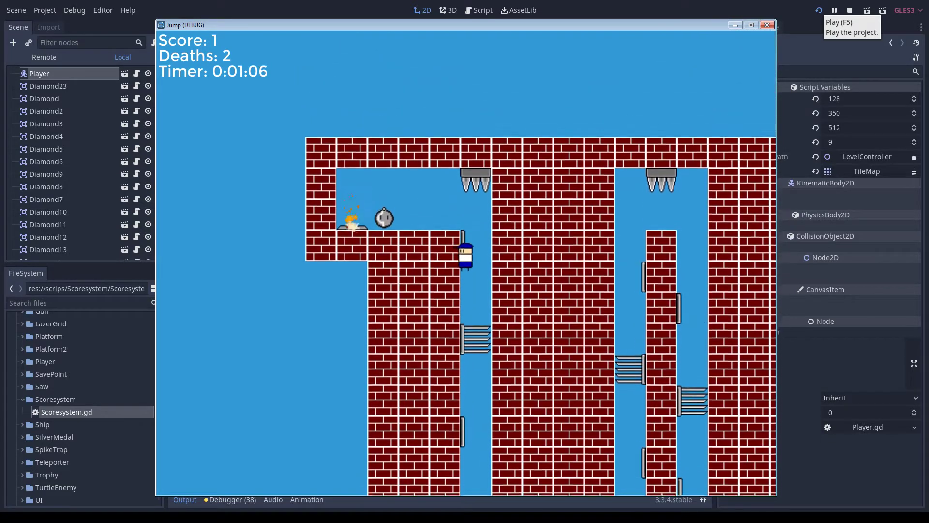
pyautogui.press('Left')
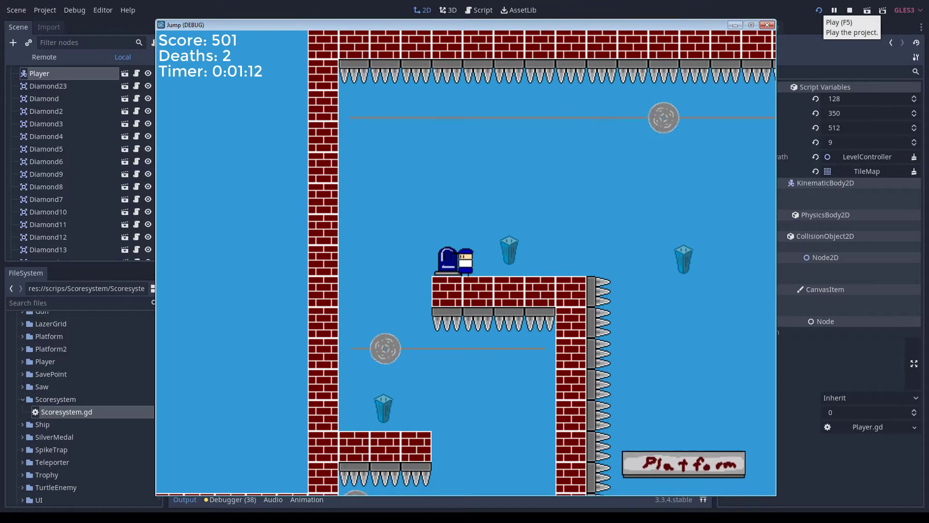
# Step: Close the game window, then zoom and pan around the Test level canvas
pyautogui.click(766, 25)
pyautogui.scroll(-2, 277, 248)
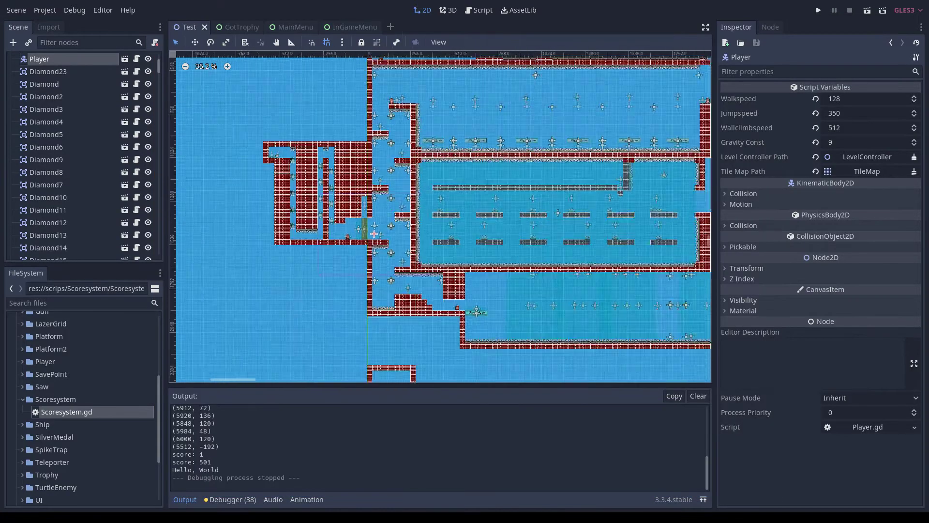
pyautogui.scroll(-2, 277, 249)
pyautogui.scroll(-1, 277, 249)
pyautogui.moveTo(277, 249); pyautogui.dragTo(190, 286, button='middle')
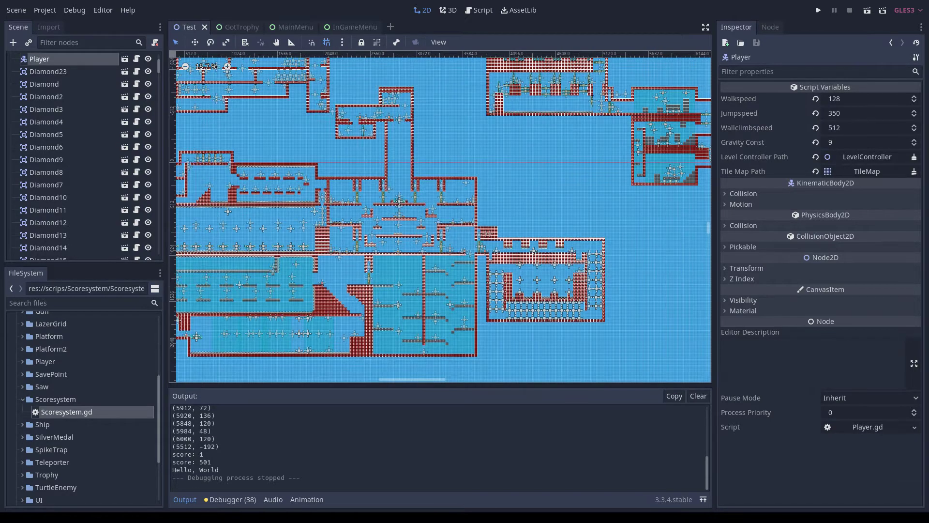
pyautogui.scroll(1, 190, 286)
pyautogui.moveTo(190, 286); pyautogui.dragTo(211, 299, button='middle')
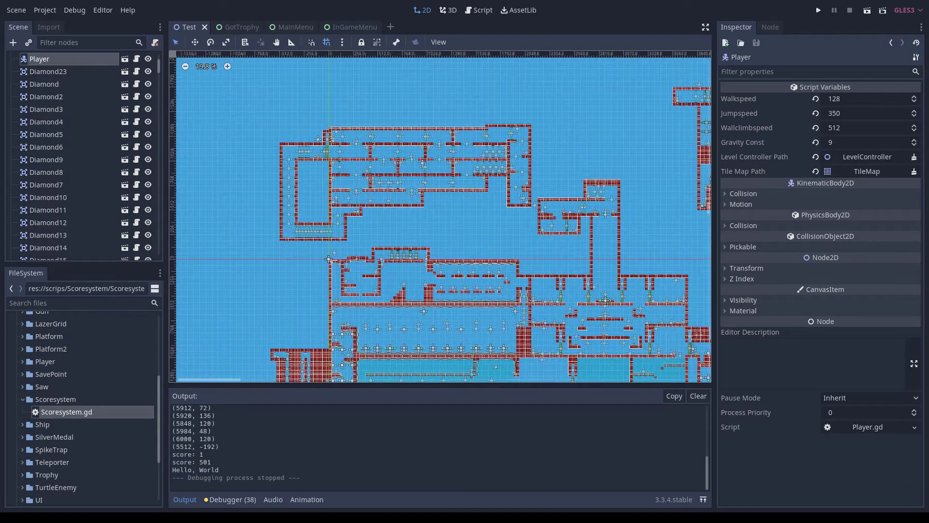
pyautogui.moveTo(435, 217); pyautogui.dragTo(328, 242, button='middle')
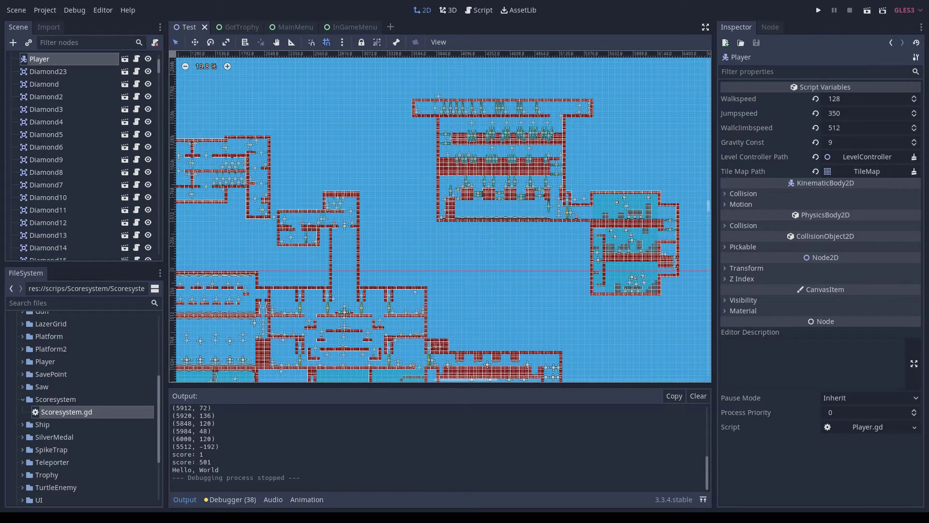
# Step: Pan and zoom the 2D viewport over the level toward the upper-left rooms
pyautogui.moveTo(193, 271); pyautogui.dragTo(329, 282, button='middle')
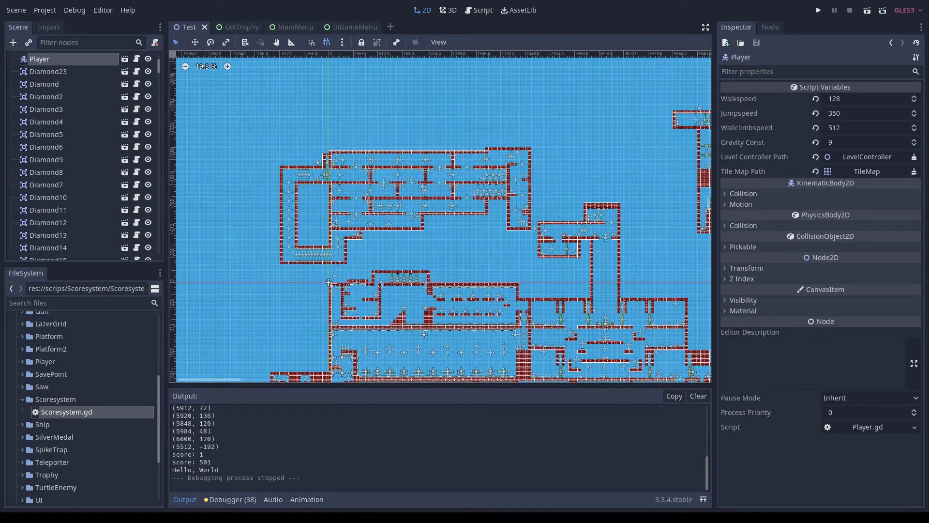
pyautogui.scroll(-2, 328, 282)
pyautogui.moveTo(329, 282); pyautogui.dragTo(271, 184, button='middle')
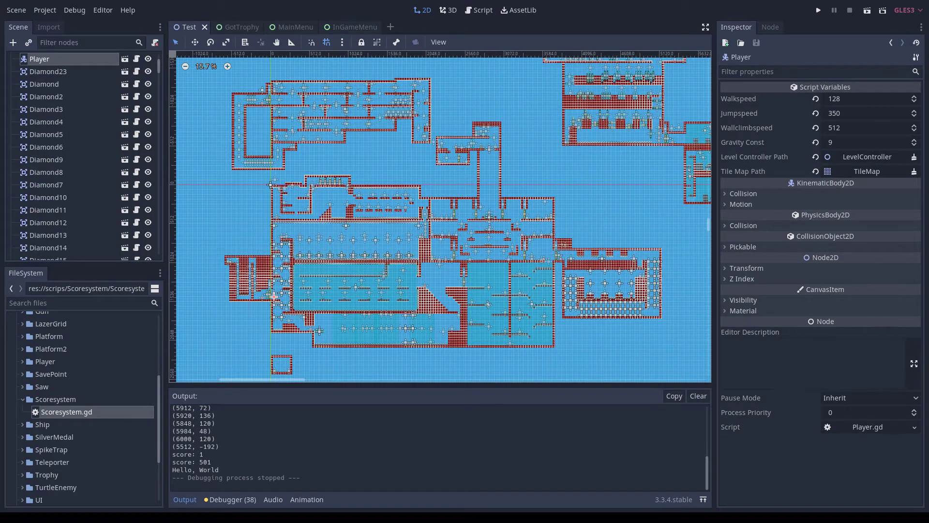
pyautogui.scroll(2, 272, 246)
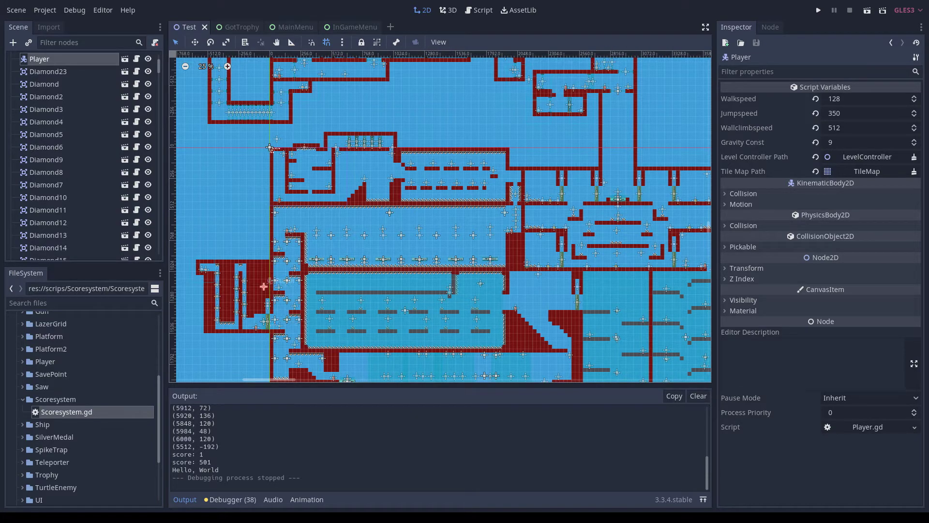
pyautogui.scroll(-2, 440, 217)
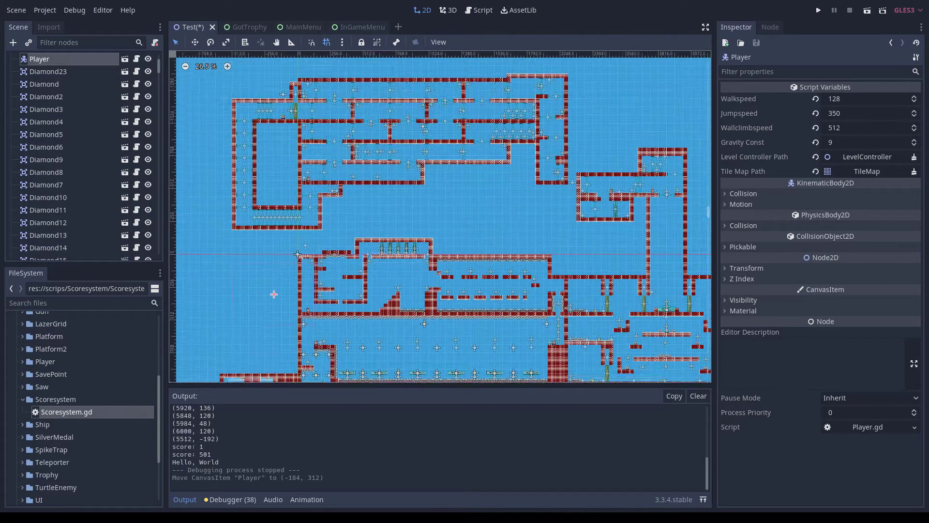
pyautogui.scroll(2, 441, 218)
pyautogui.scroll(1, 324, 218)
pyautogui.keyDown('ctrl'); pyautogui.scroll(-2, 324, 218); pyautogui.keyUp('ctrl')
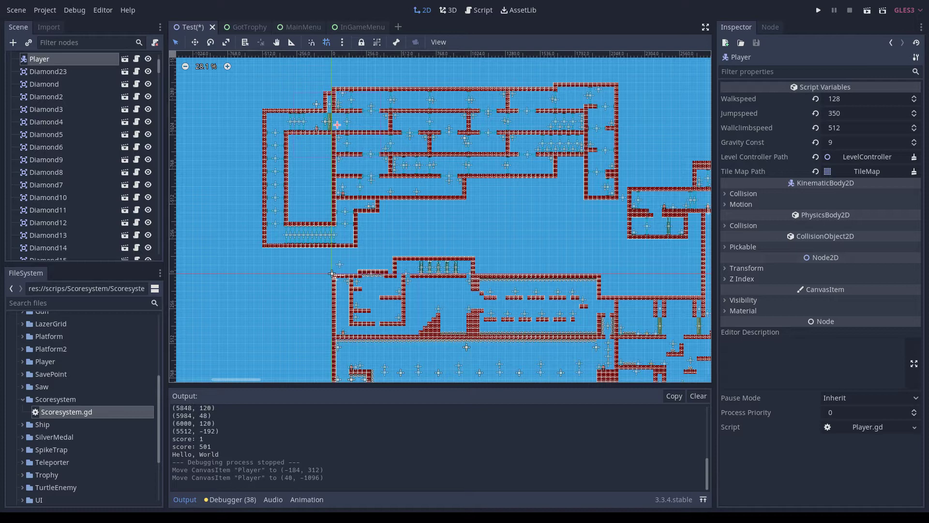
# Step: Save the level, start the game, and walk left past the laser gates off the ledge
pyautogui.hotkey('ctrl', 's')
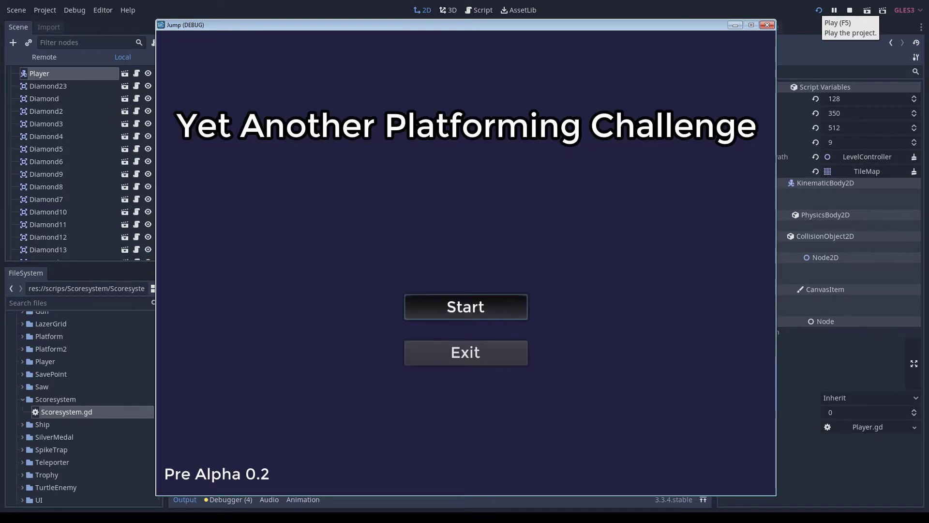
pyautogui.press('Return')
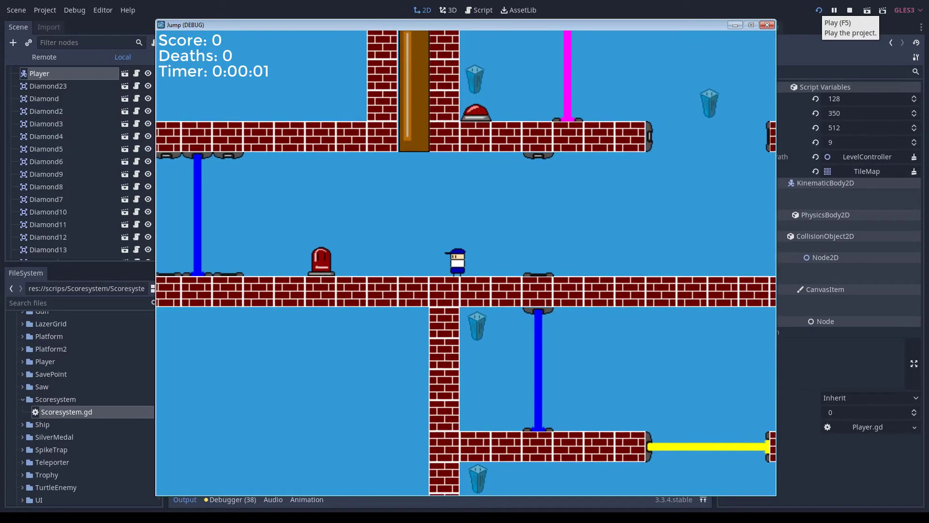
pyautogui.press('Left')
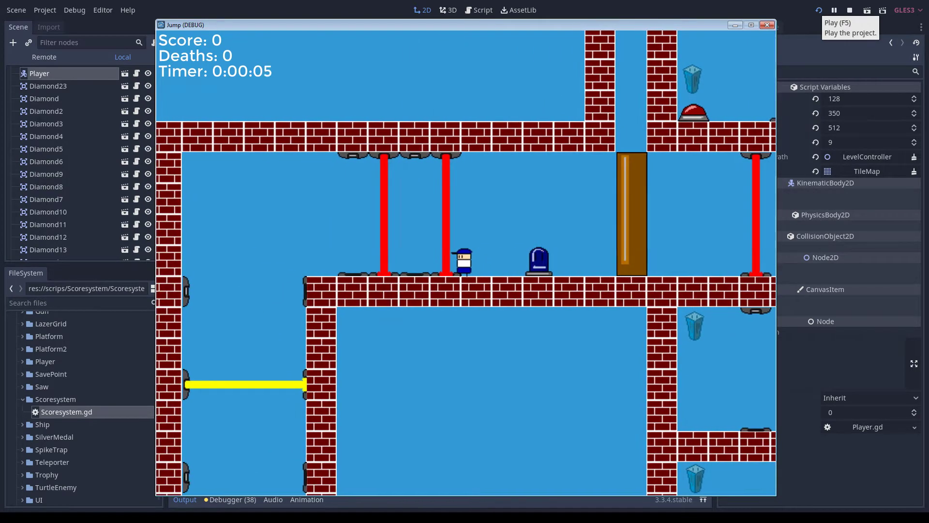
pyautogui.press('Left')
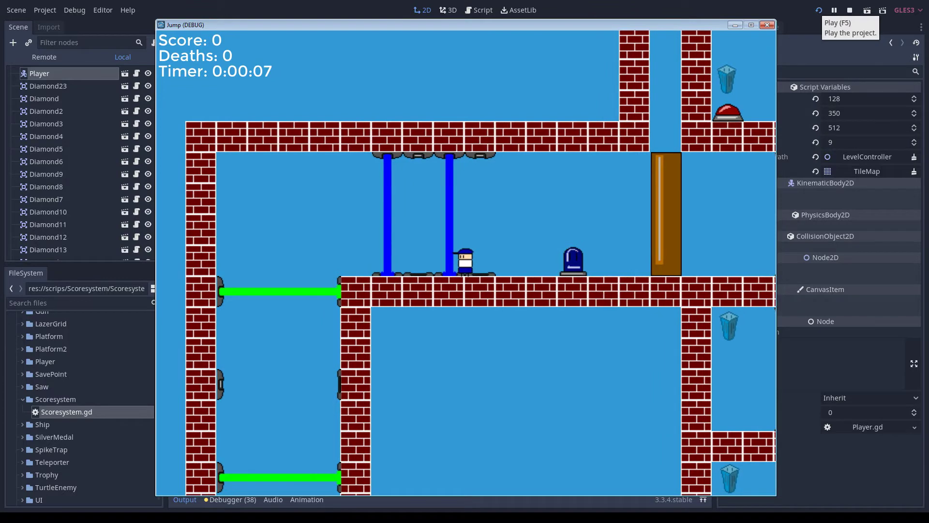
pyautogui.press('Left')
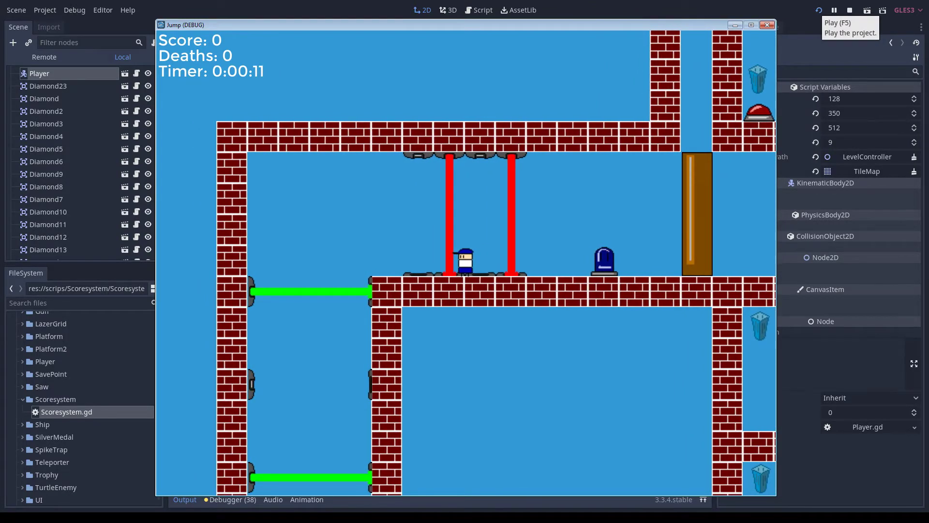
pyautogui.press('Left')
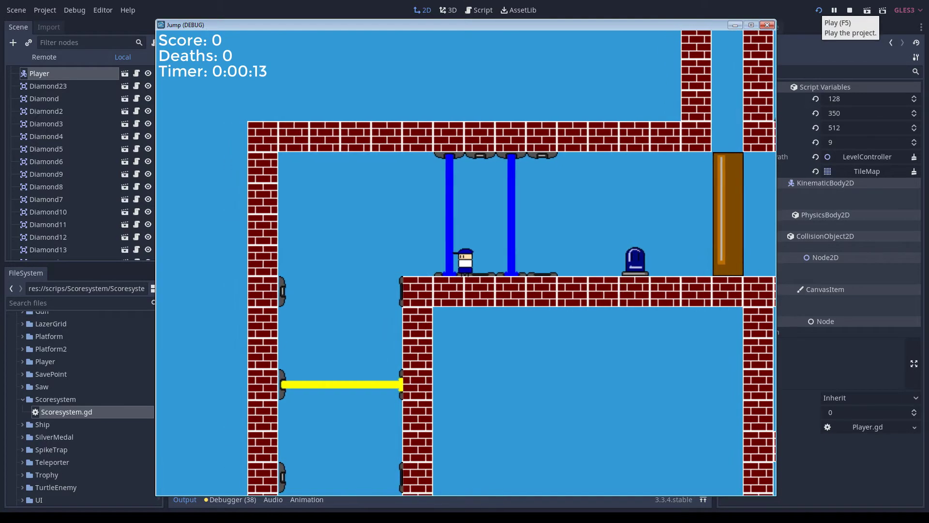
pyautogui.press('Left')
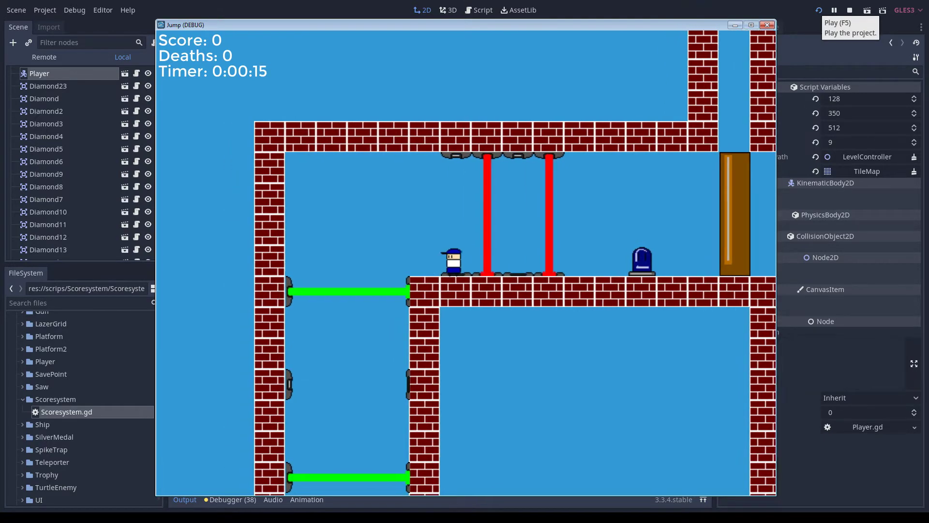
pyautogui.press('Left')
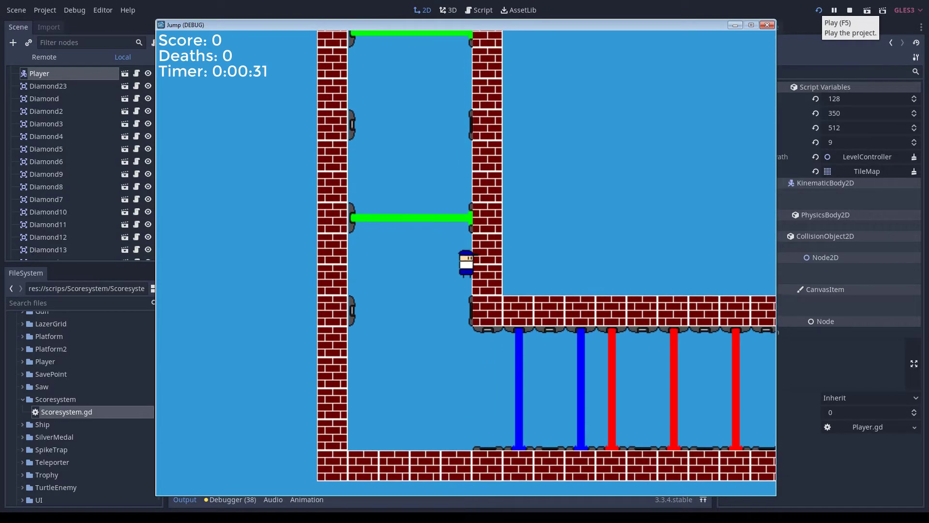
# Step: After respawning, walk the player left past the lasers and off the ledge
pyautogui.press('Left')
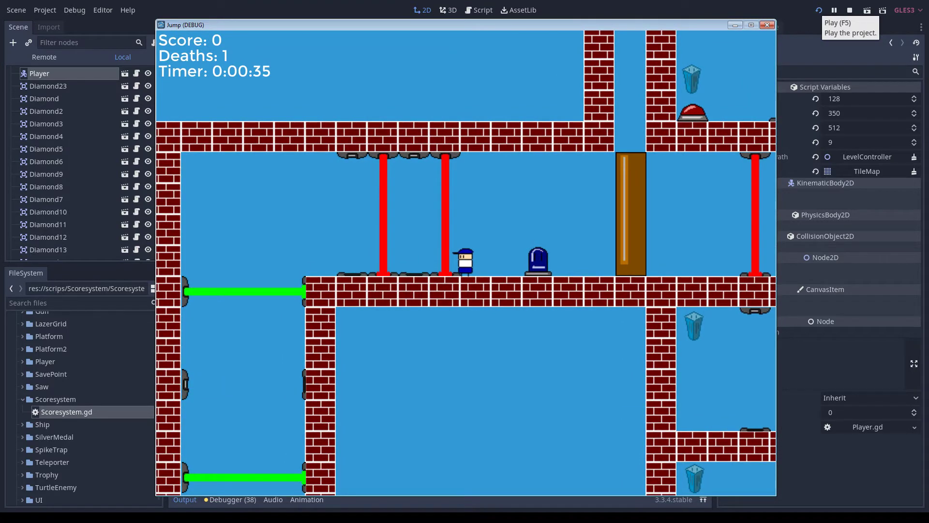
pyautogui.press('Left')
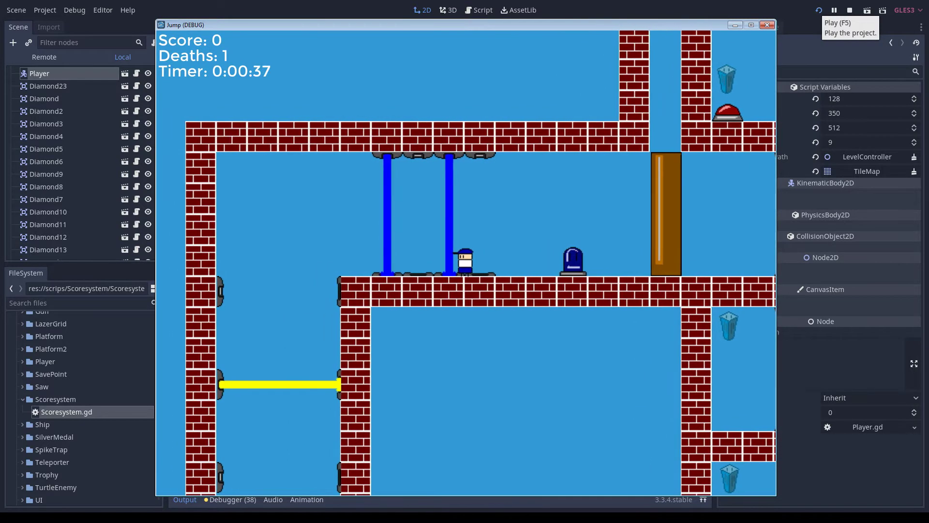
pyautogui.press('Left')
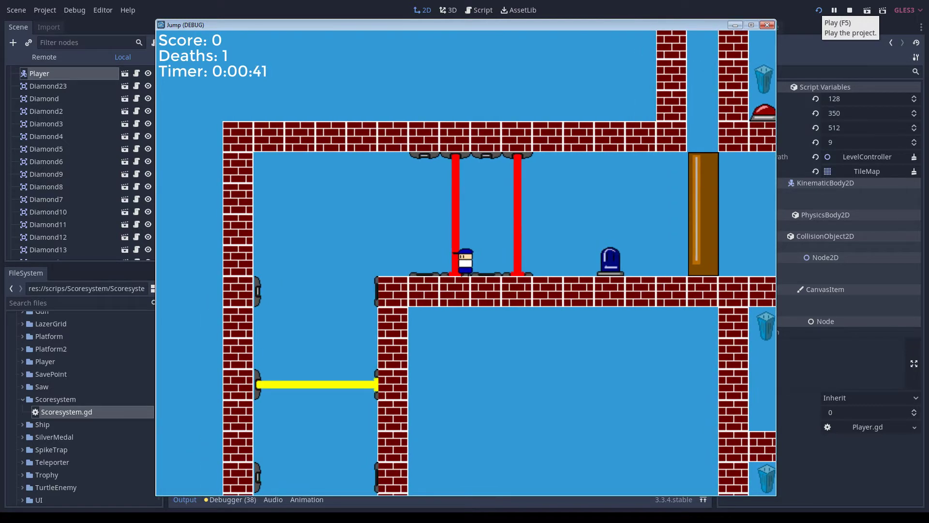
pyautogui.press('Left')
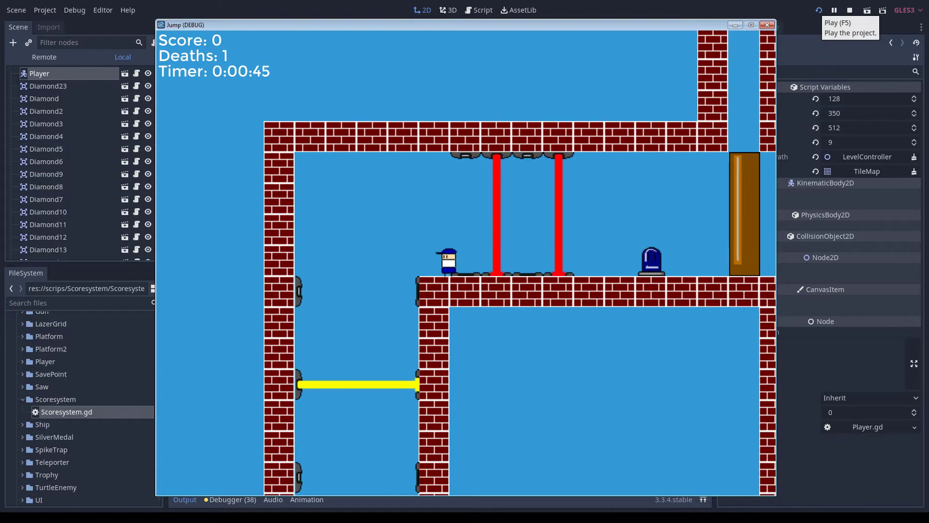
pyautogui.press('Left')
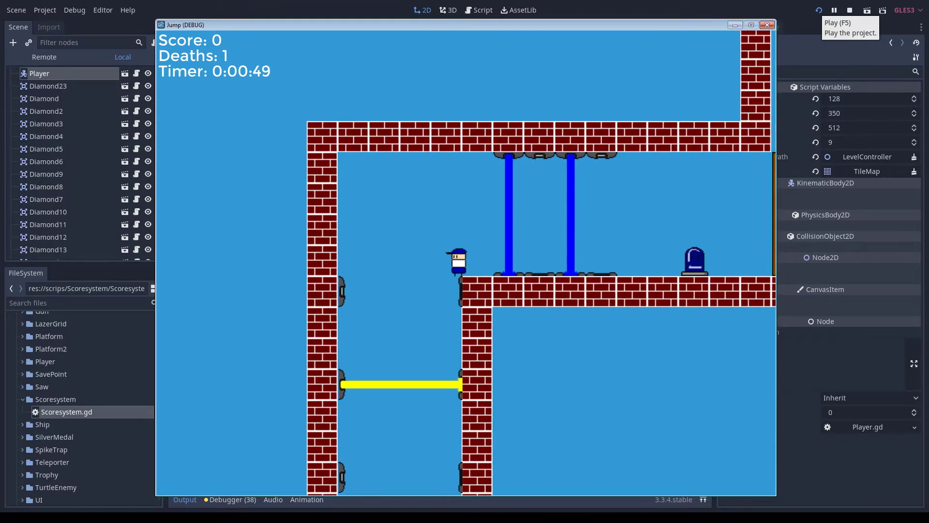
pyautogui.press('Left')
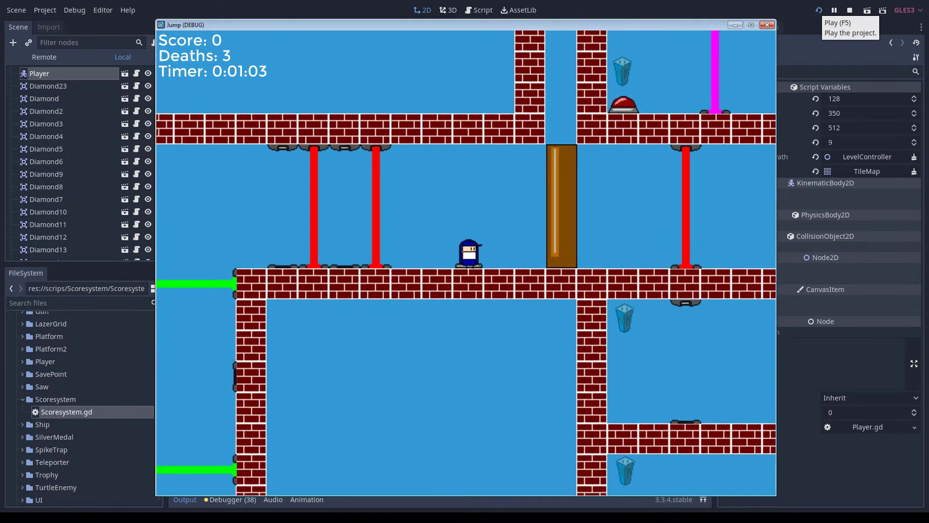
# Step: From the checkpoint, walk left past the lasers again and drop into the lower chamber
pyautogui.press('Left')
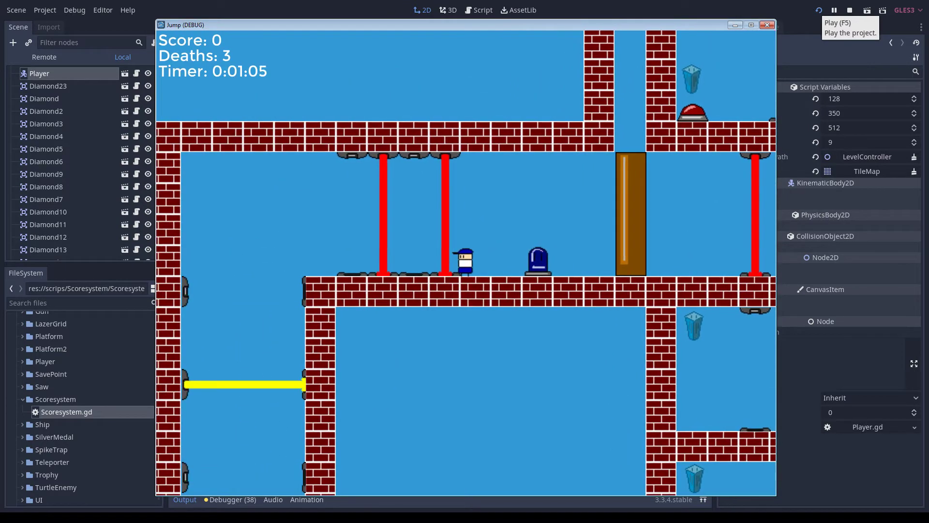
pyautogui.press('Left')
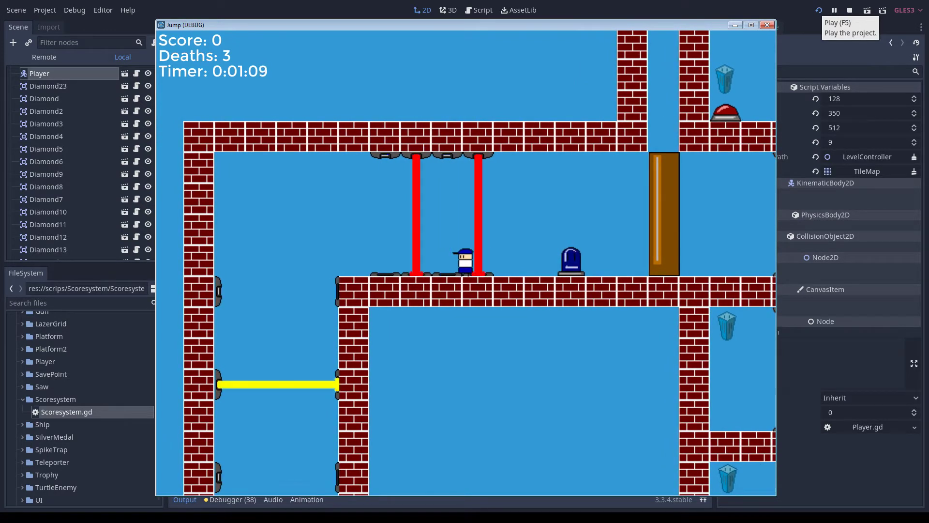
pyautogui.press('Left')
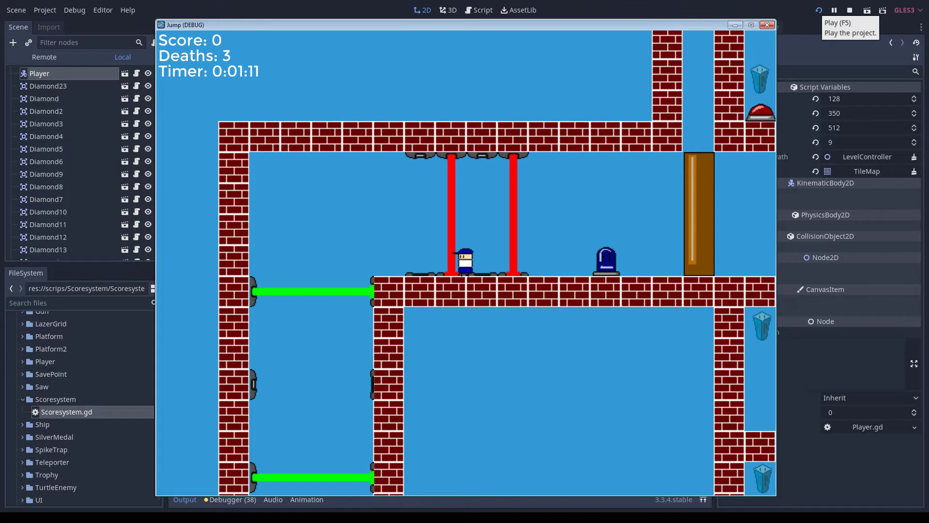
pyautogui.press('Left')
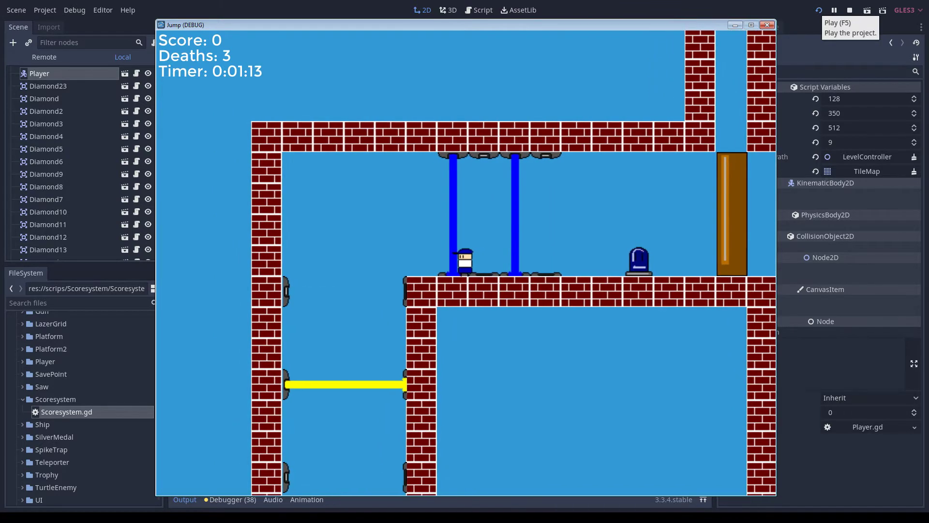
pyautogui.press('Left')
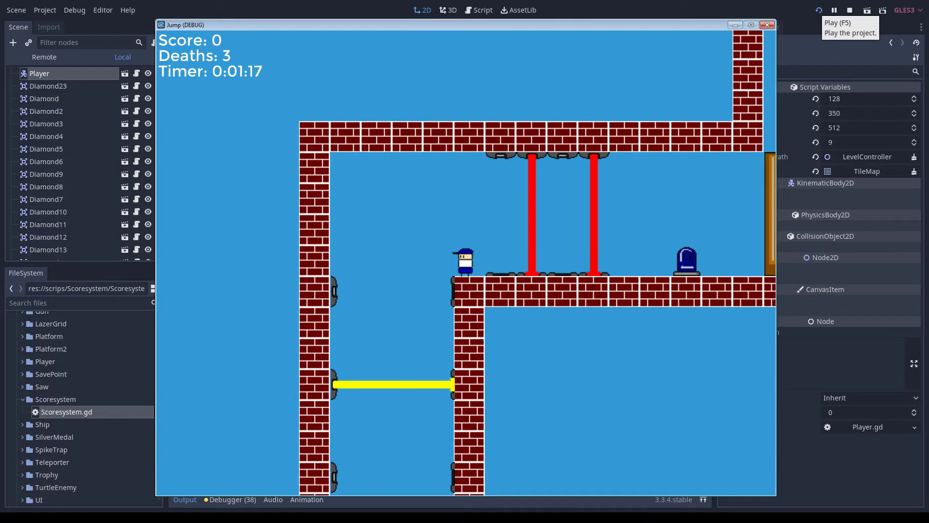
pyautogui.press('Left')
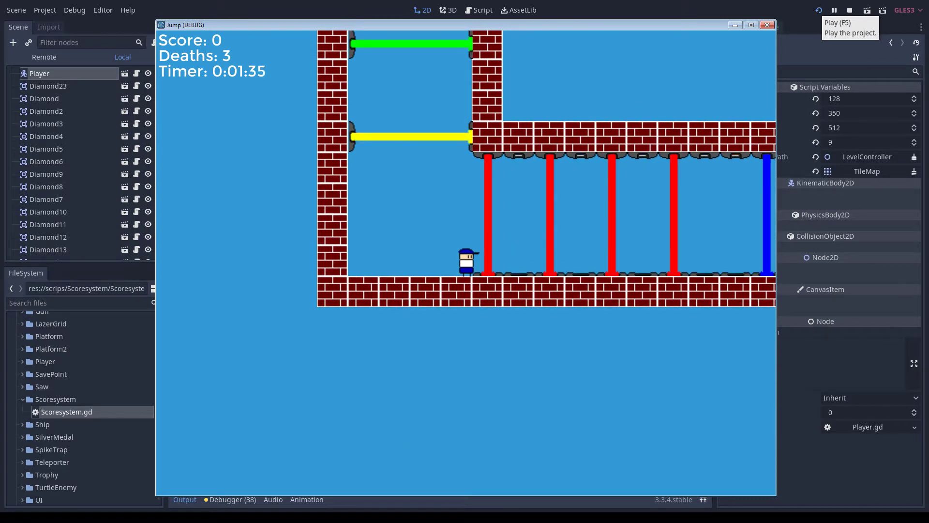
# Step: Walk the player right along the corridor past the lasers toward the wooden door
pyautogui.press('Right')
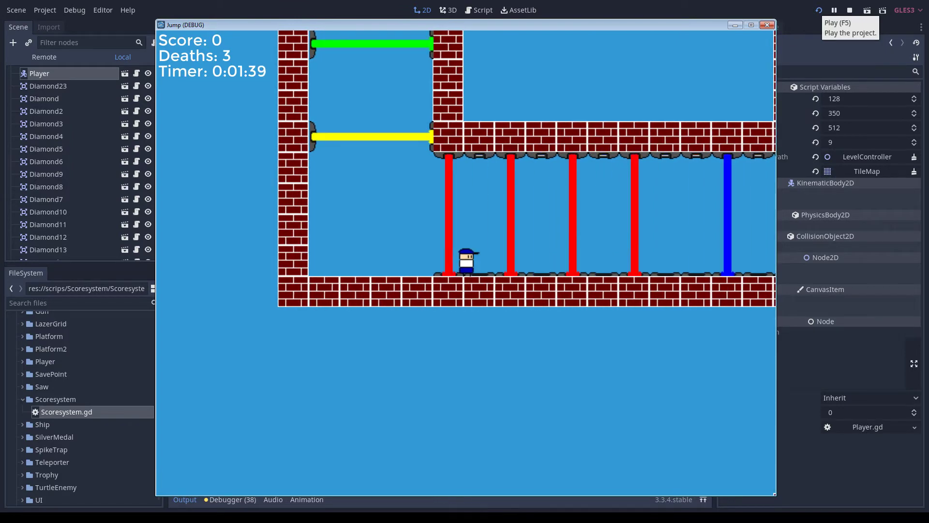
pyautogui.press('Right')
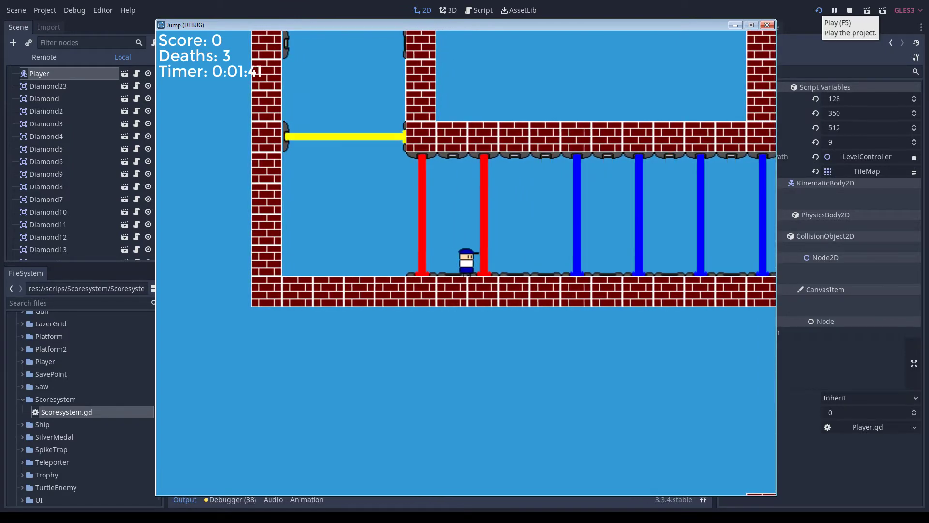
pyautogui.press('Right')
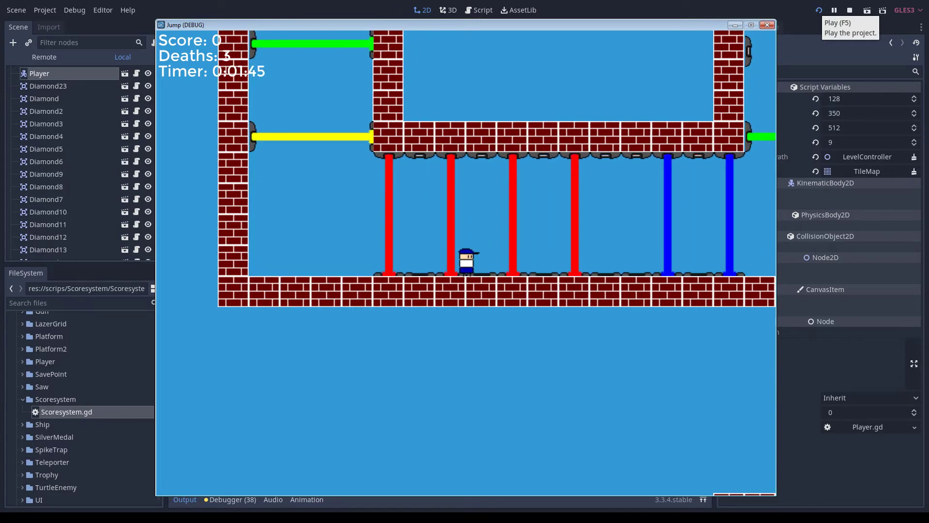
pyautogui.press('Right')
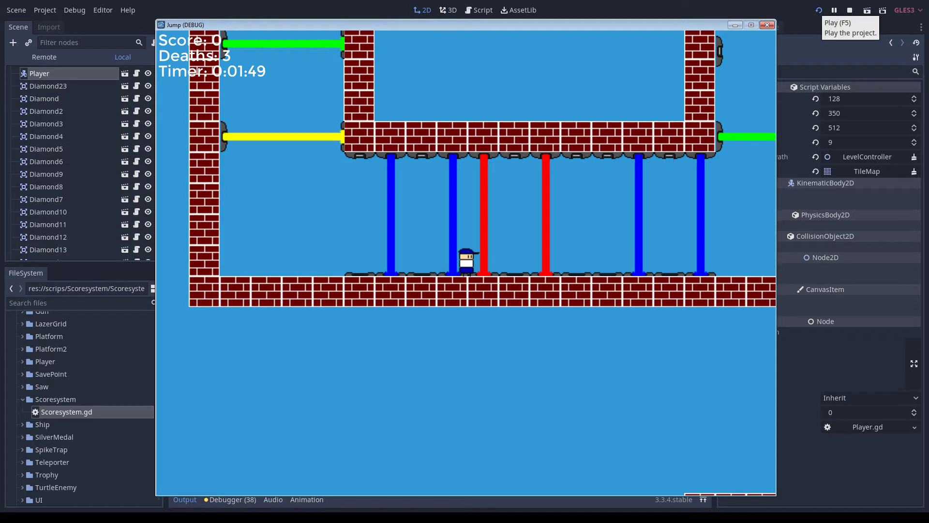
pyautogui.press('Right')
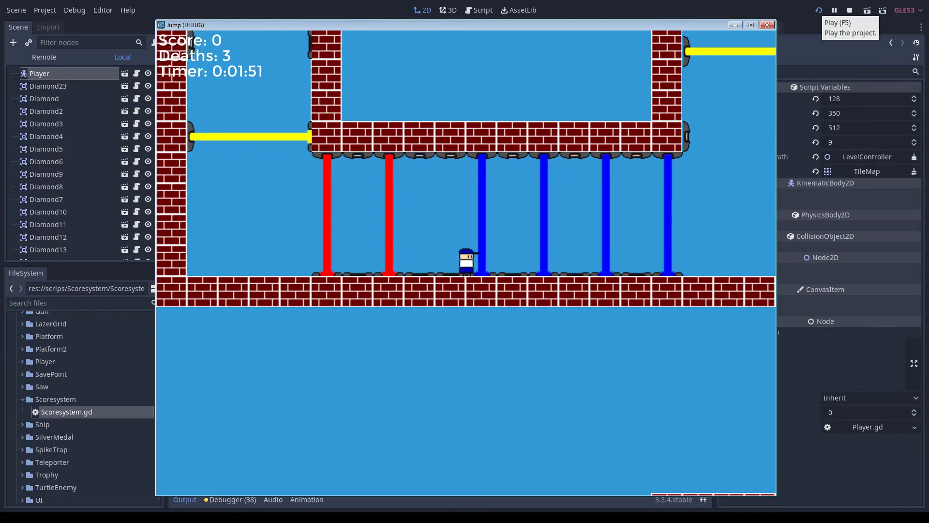
pyautogui.press('Right')
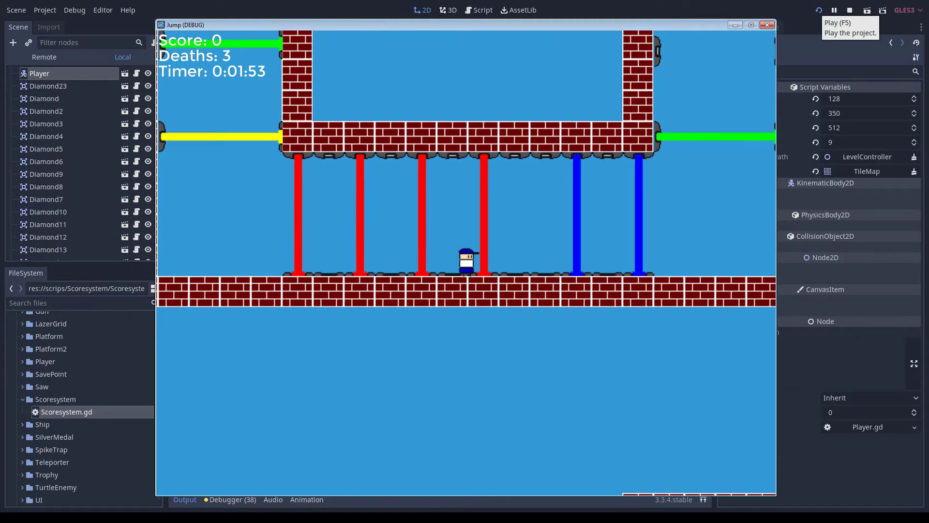
pyautogui.press('Right')
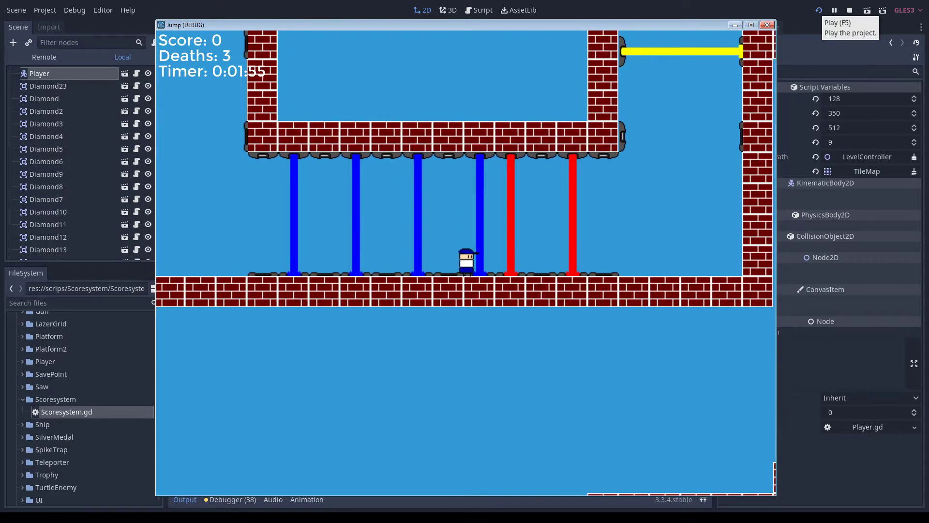
pyautogui.press('Right')
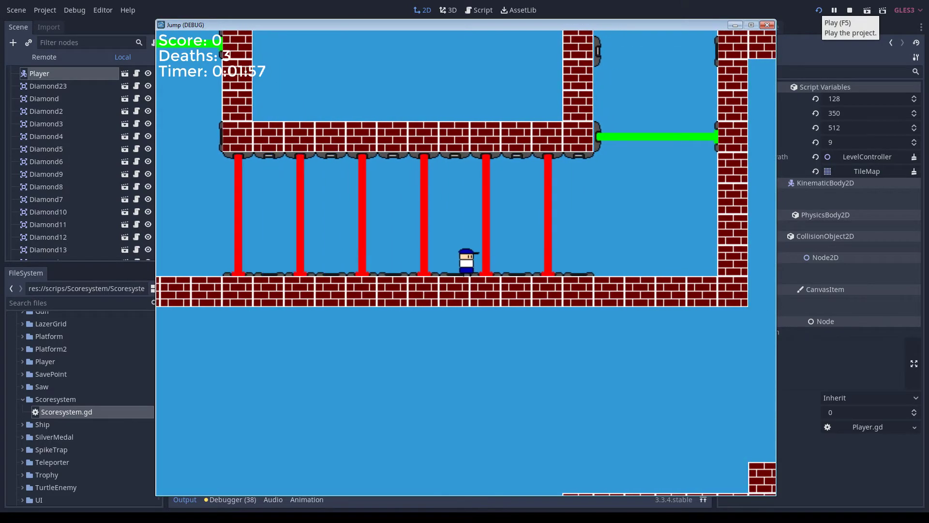
pyautogui.press('Right')
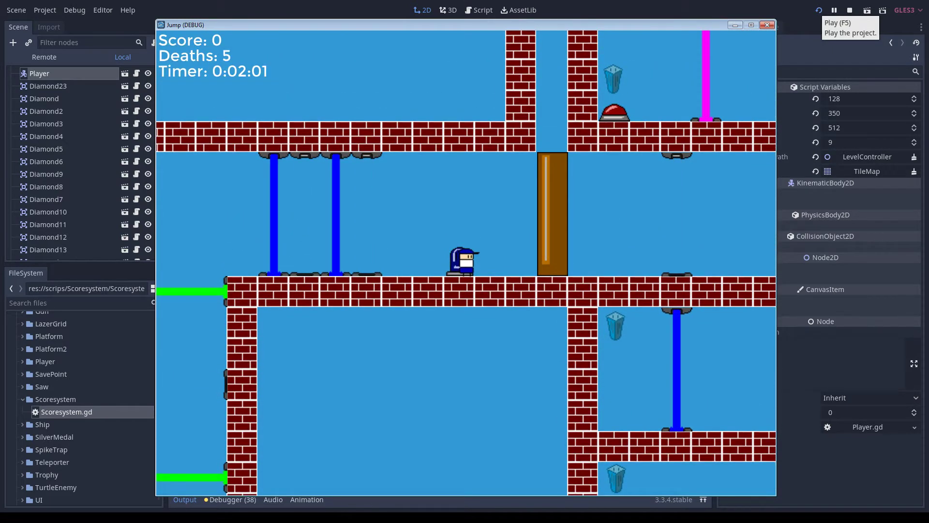
# Step: Shuffle back and forth at the respawn point, then head left
pyautogui.press('Left')
pyautogui.press('Right')
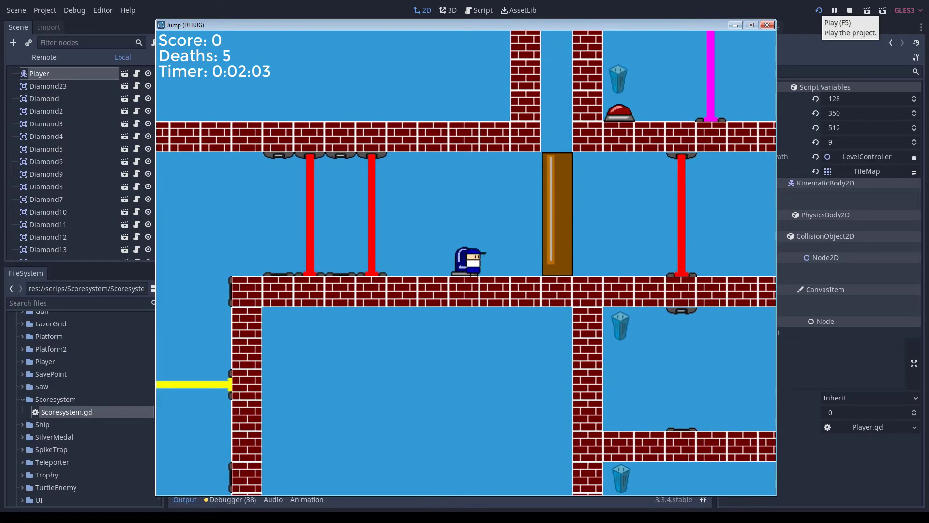
pyautogui.press('Left')
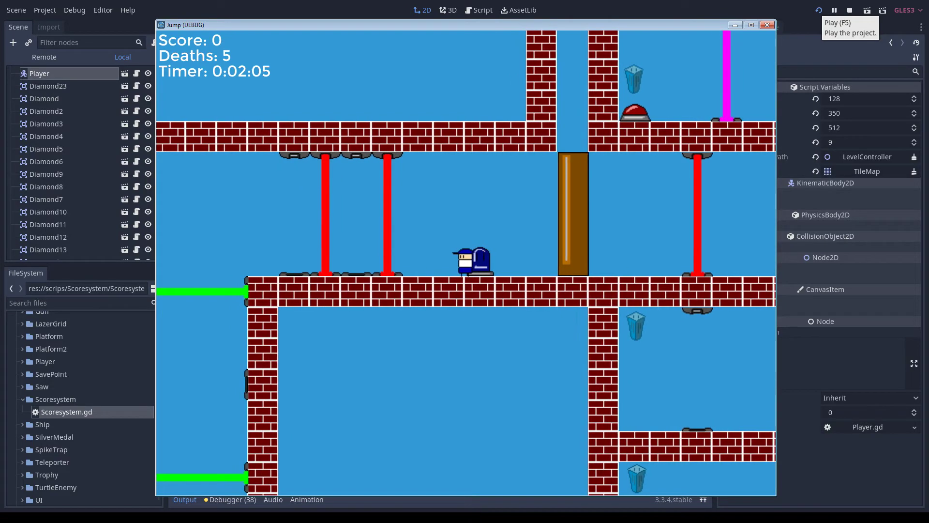
# Step: Stop the playtest and zoom and pan the canvas to the upper level area
pyautogui.press('F8')
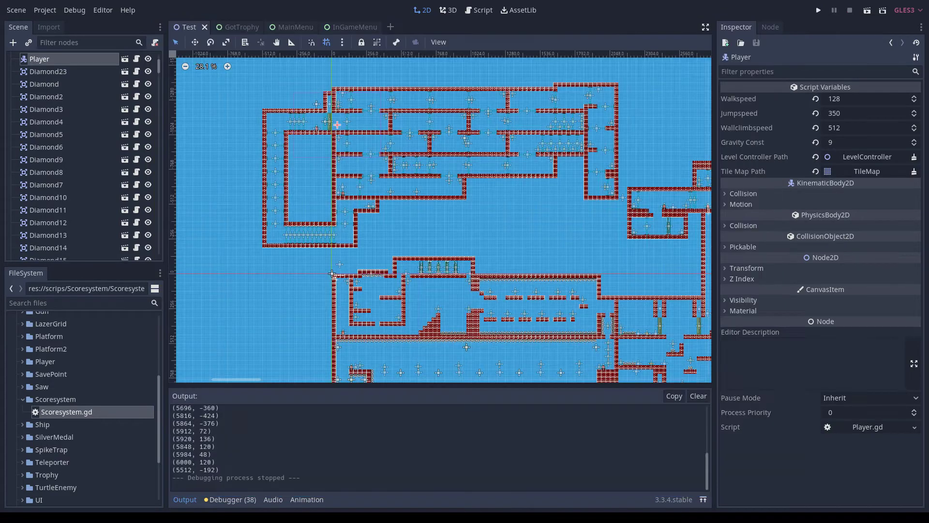
pyautogui.scroll(-2, 358, 231)
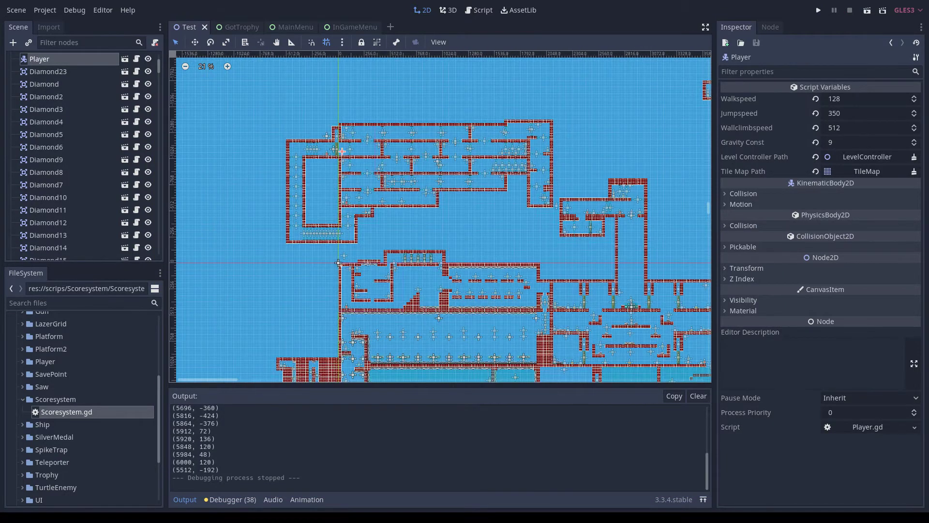
pyautogui.scroll(2, 494, 232)
pyautogui.scroll(1, 494, 232)
pyautogui.moveTo(494, 231); pyautogui.dragTo(572, 283, button='middle')
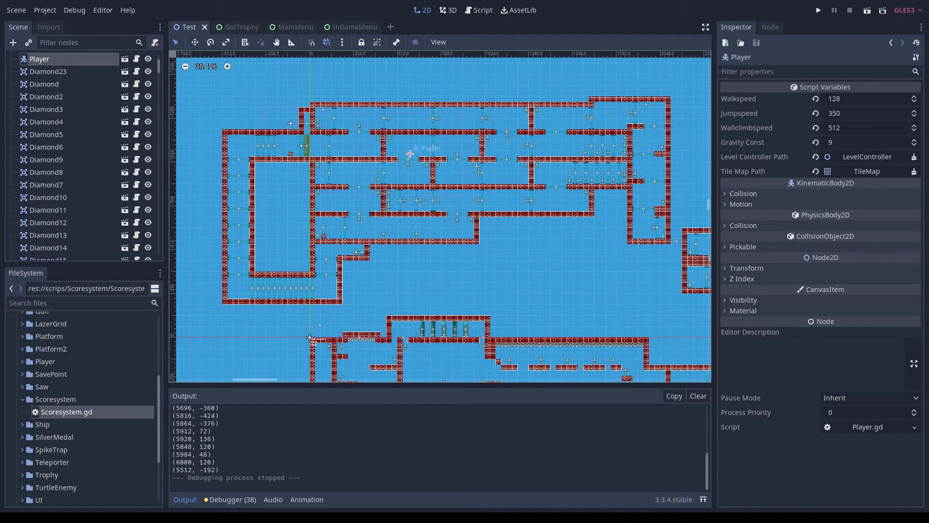
# Step: Drag the Player to (3896, -608), then save and relaunch the game
pyautogui.moveTo(701, 109); pyautogui.dragTo(700, 110)
pyautogui.moveTo(700, 110); pyautogui.dragTo(302, 118, button='middle')
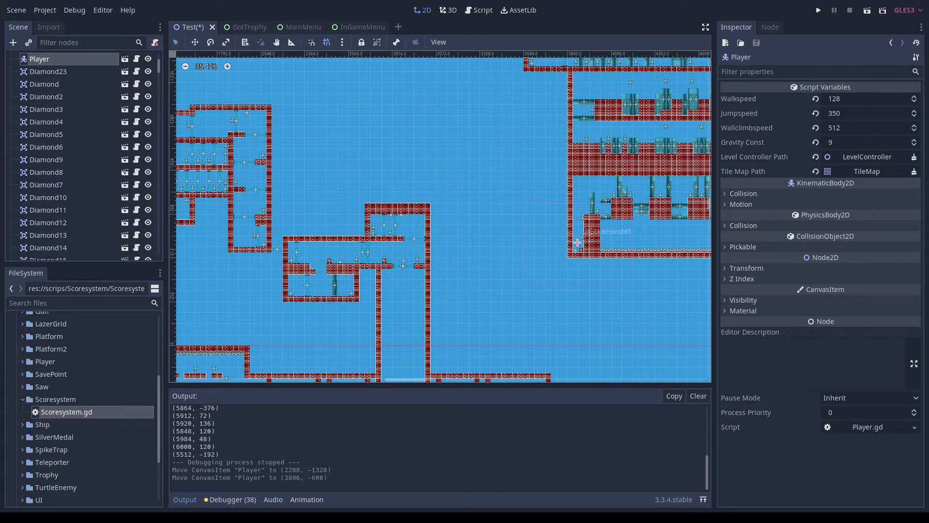
pyautogui.press('F5')
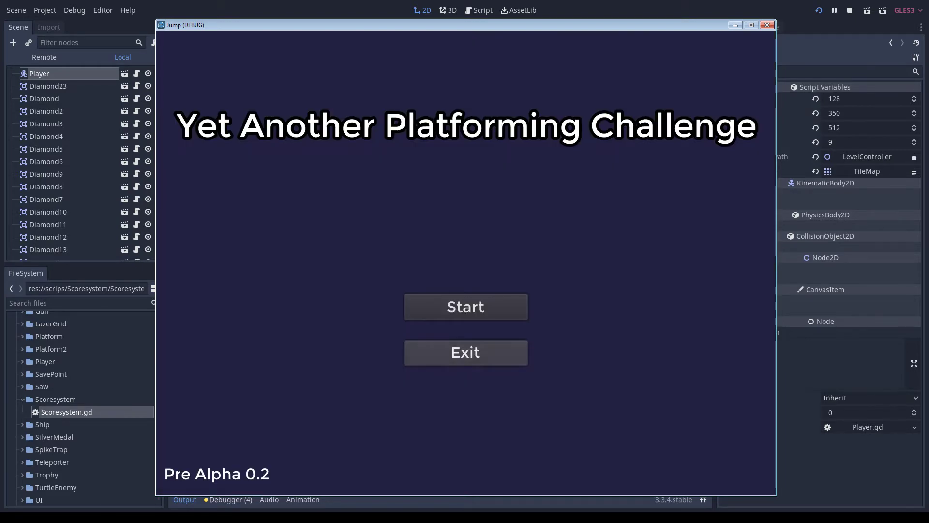
# Step: Start the game and climb the brick wall for diamonds, retrying after a respawn
pyautogui.press('Return')
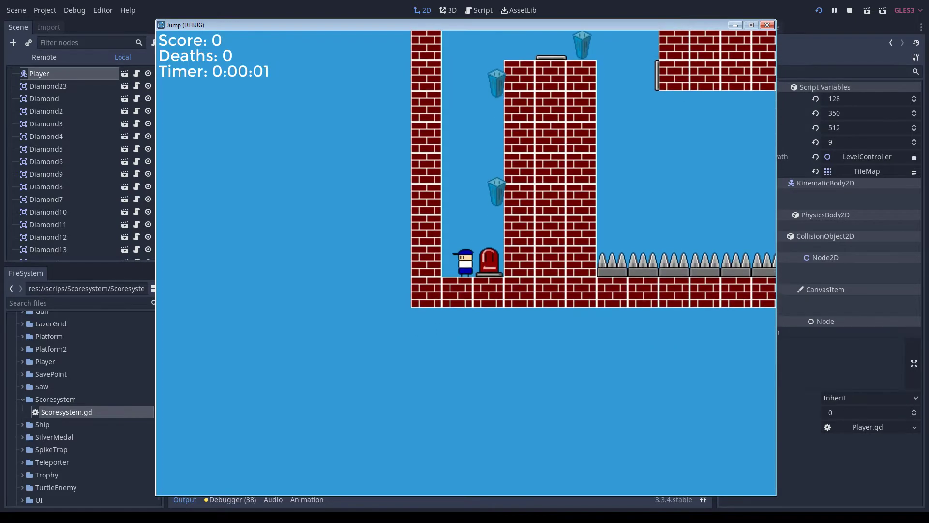
pyautogui.press('space')
pyautogui.press('space')
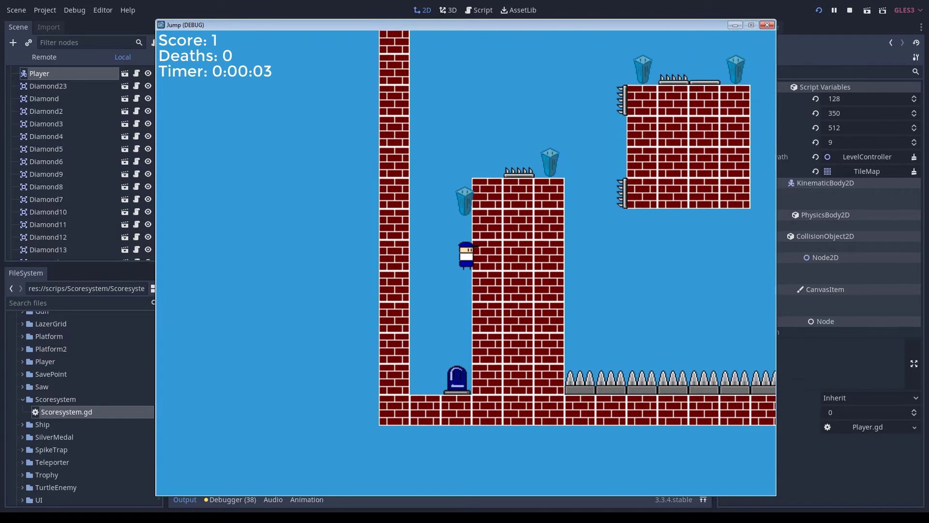
pyautogui.press('space')
pyautogui.press('space')
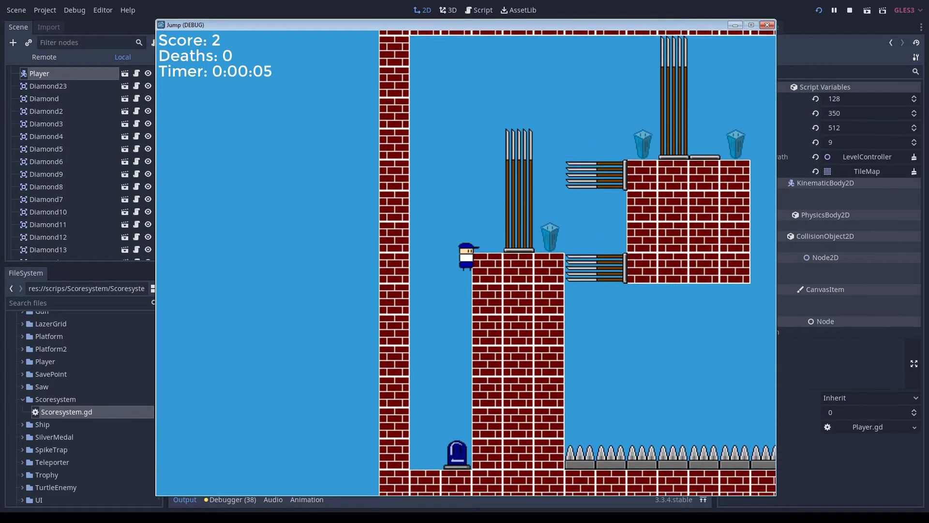
pyautogui.press('space')
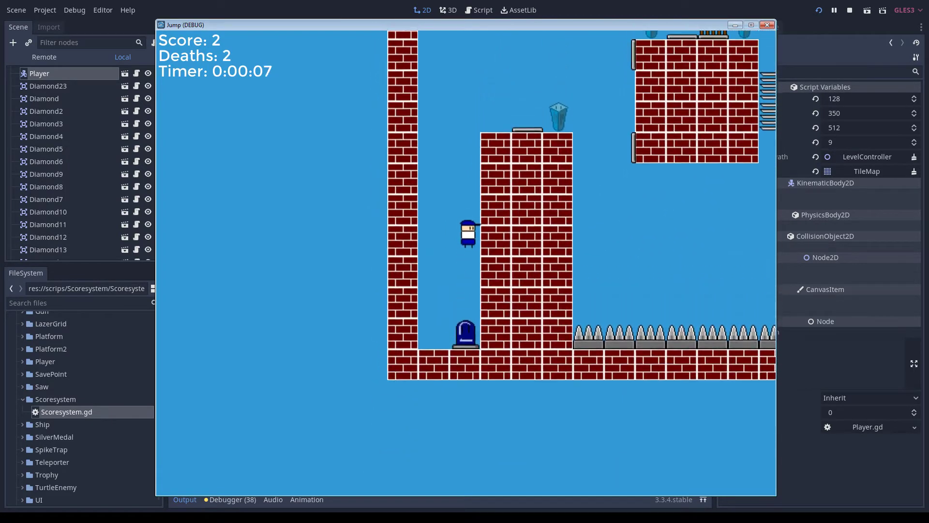
pyautogui.press('space')
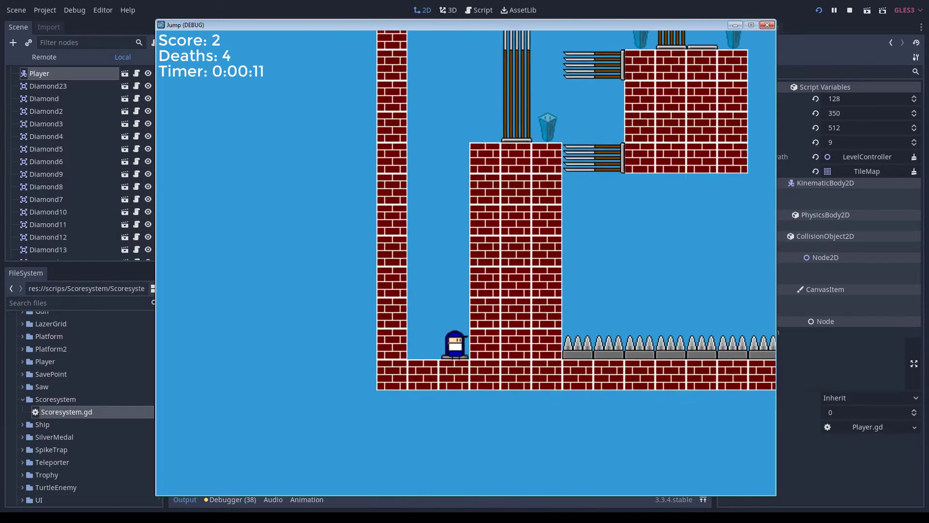
pyautogui.press('space')
pyautogui.press('space')
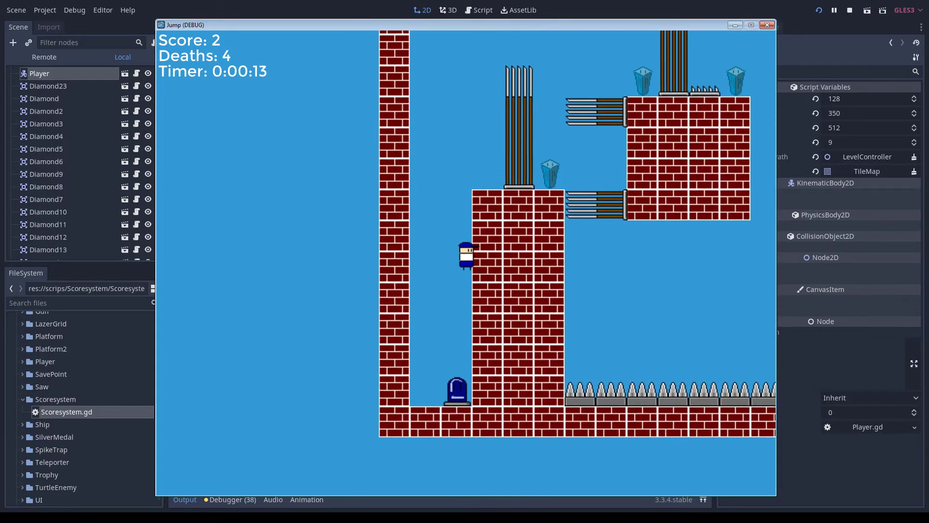
pyautogui.press('space')
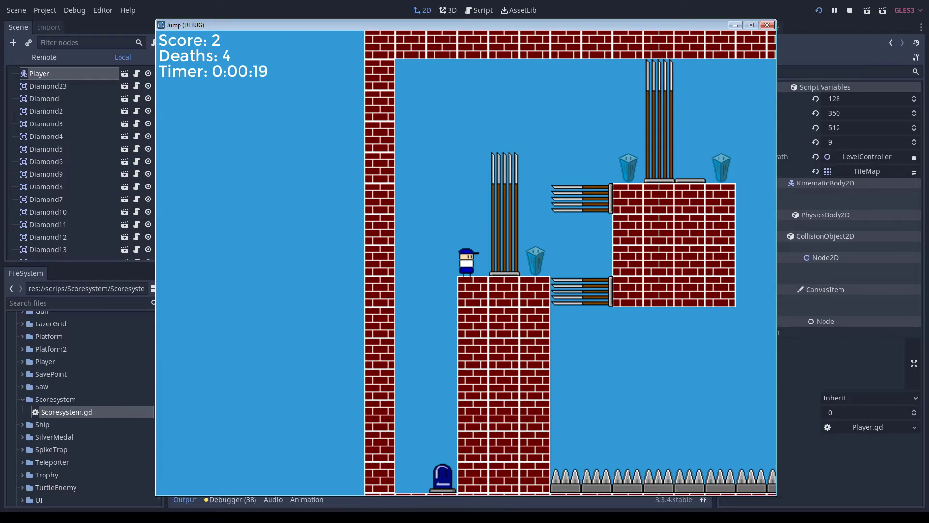
# Step: Jump to the upper ledge and across platforms, collecting diamonds
pyautogui.press('Right')
pyautogui.press('space')
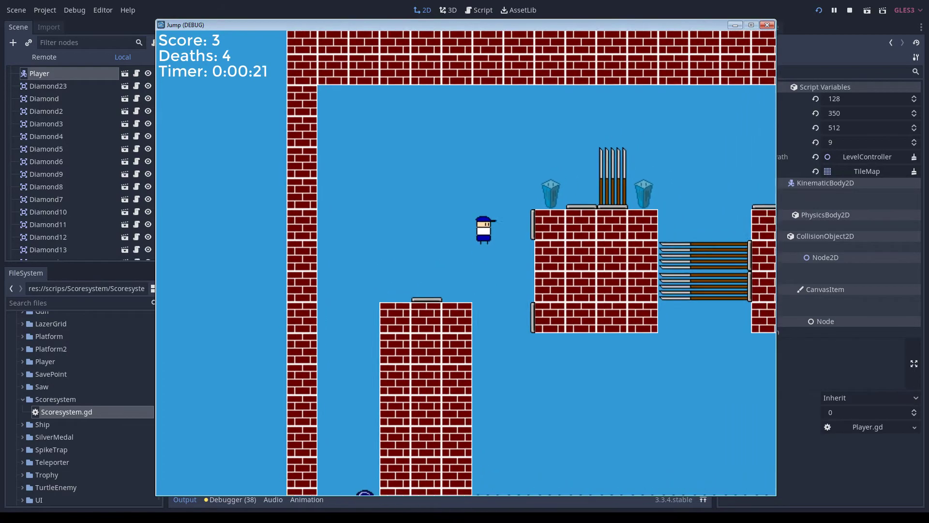
pyautogui.press('Right')
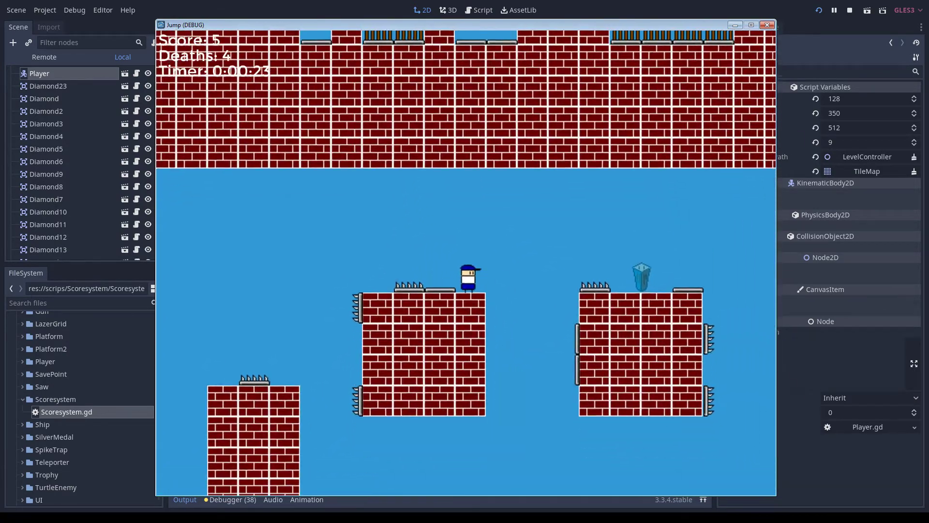
pyautogui.press('space')
pyautogui.press('Left')
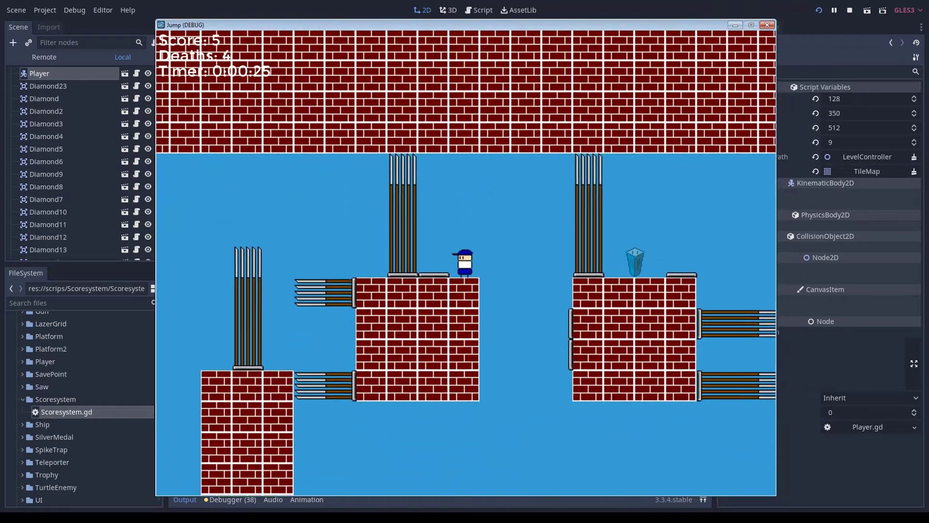
pyautogui.press('Right')
pyautogui.press('space')
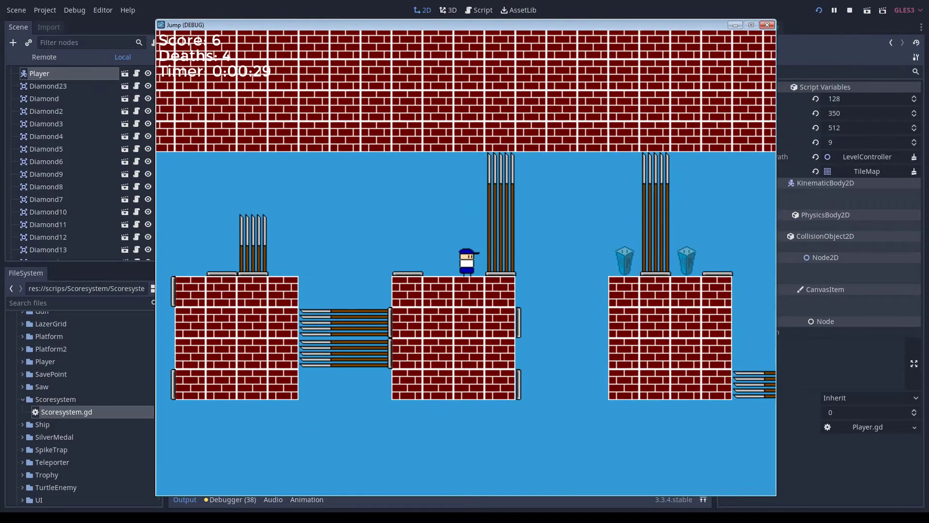
# Step: Run right off the brick platform and drop to lower platforms, collecting diamonds to score 12
pyautogui.press('Right')
pyautogui.press('space')
pyautogui.press('Right')
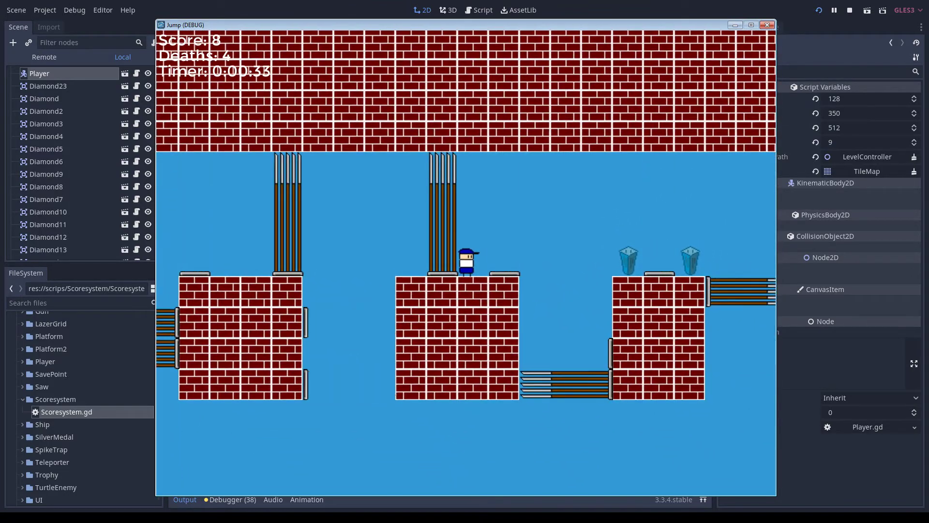
pyautogui.press('space')
pyautogui.press('Right')
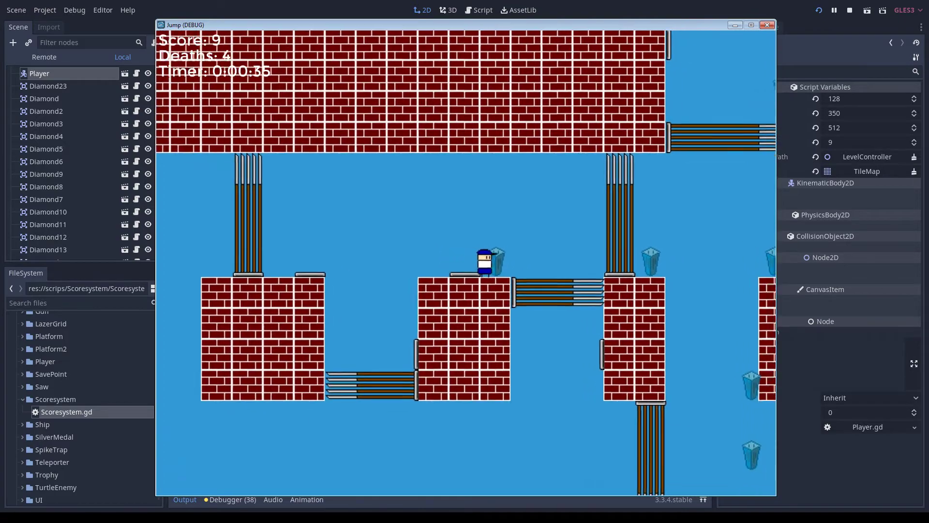
pyautogui.press('Right')
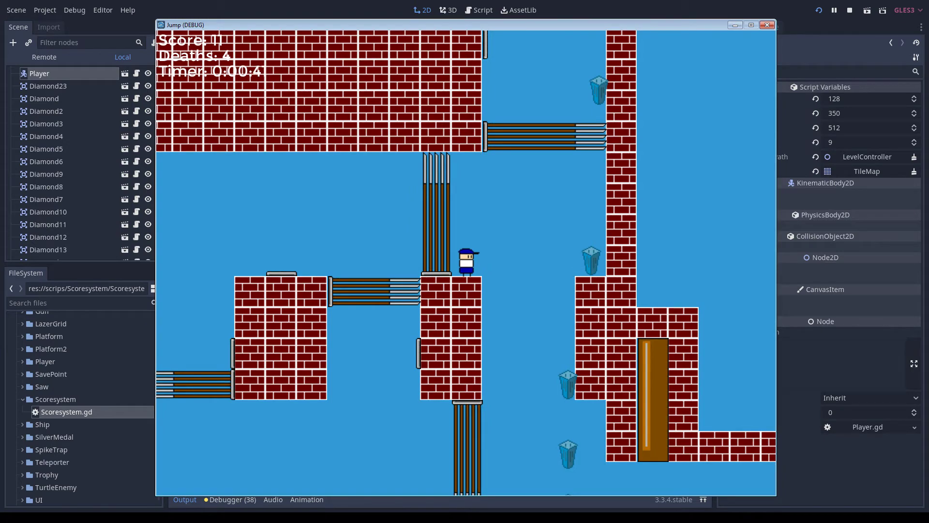
pyautogui.press('Right')
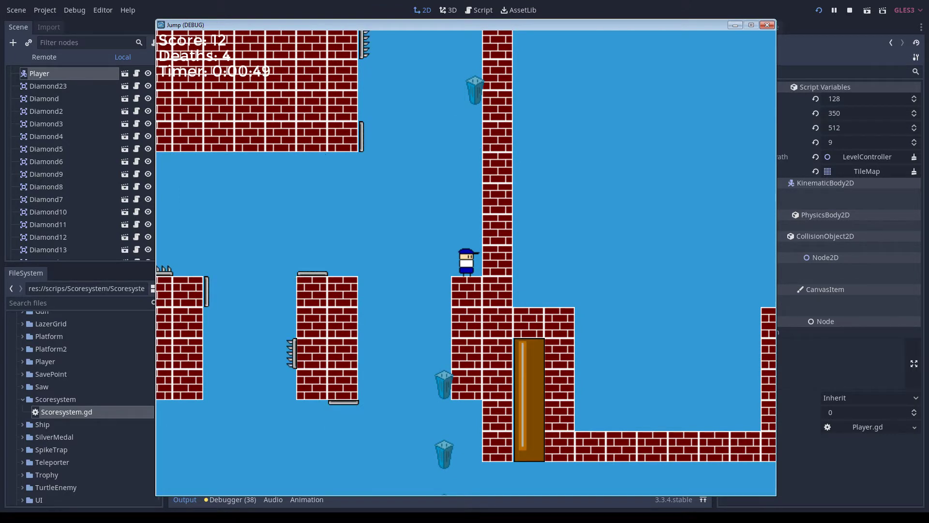
# Step: Climb the brick wall to grab the diamond above
pyautogui.press('space')
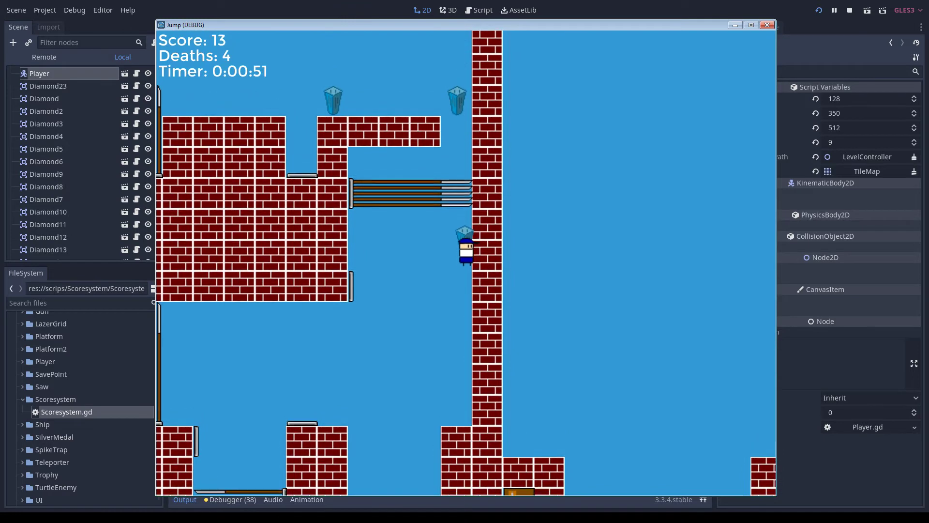
pyautogui.press('space')
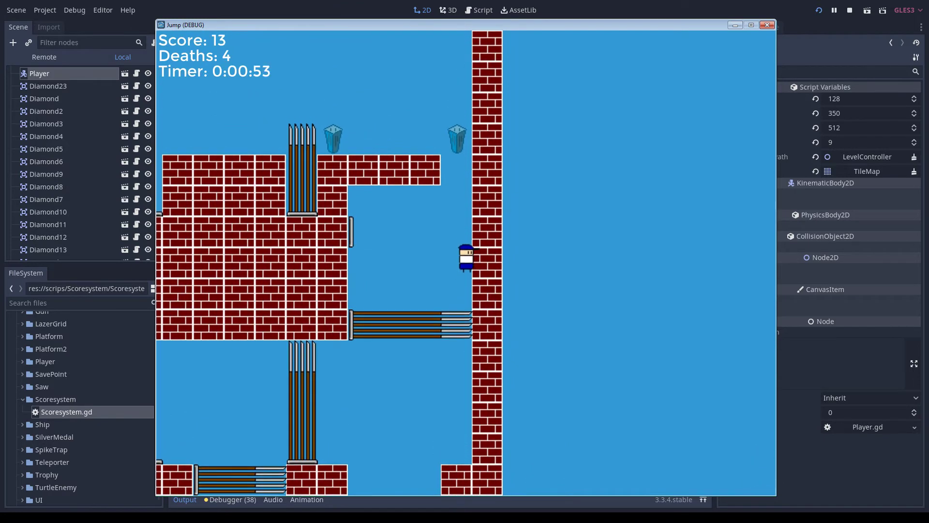
pyautogui.press('space')
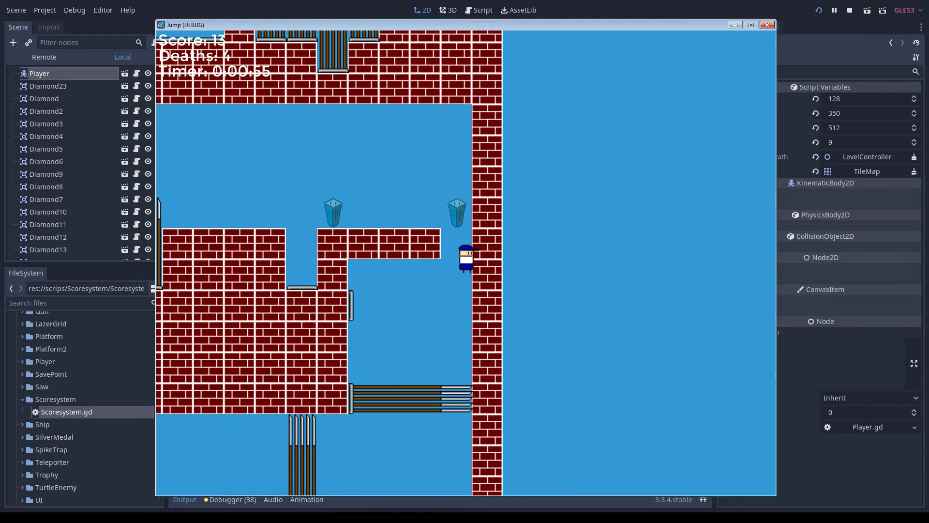
pyautogui.press('space')
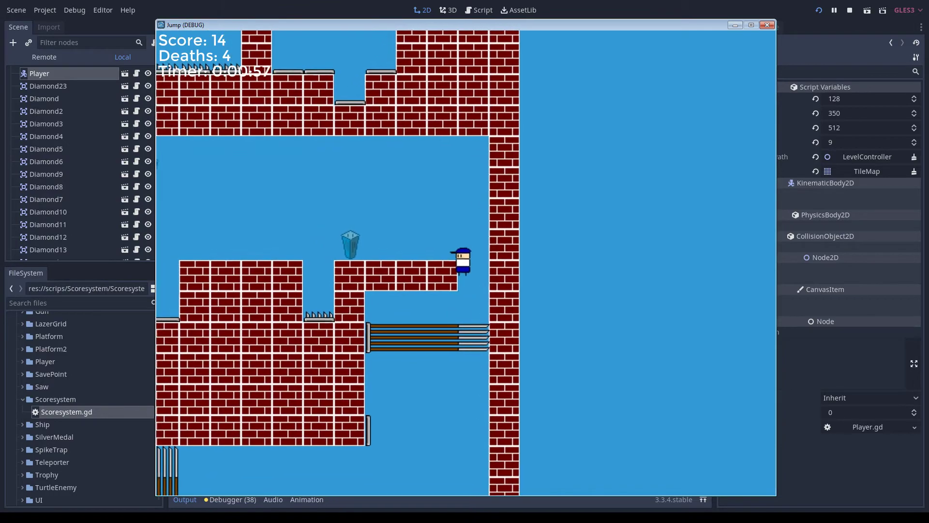
# Step: Run and jump along the ledges and pillar, collecting diamonds up to score 21
pyautogui.press('Left')
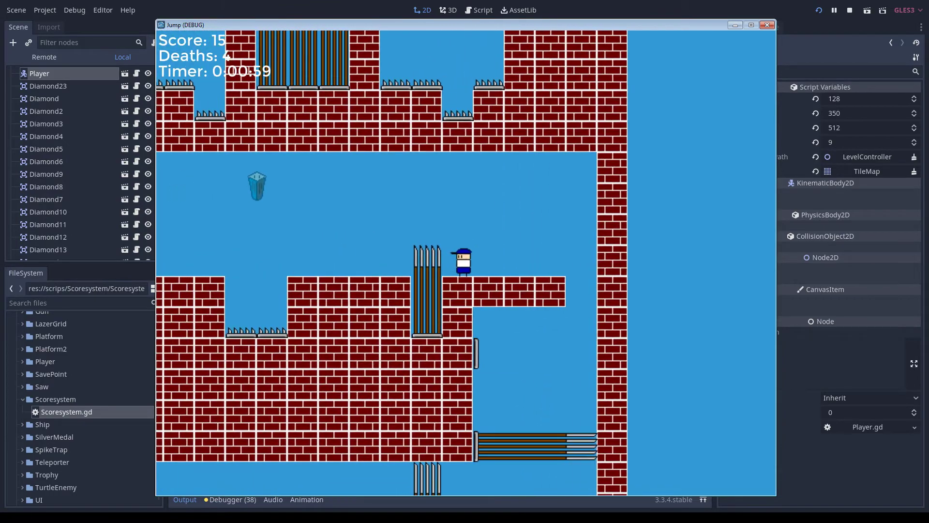
pyautogui.press('Left')
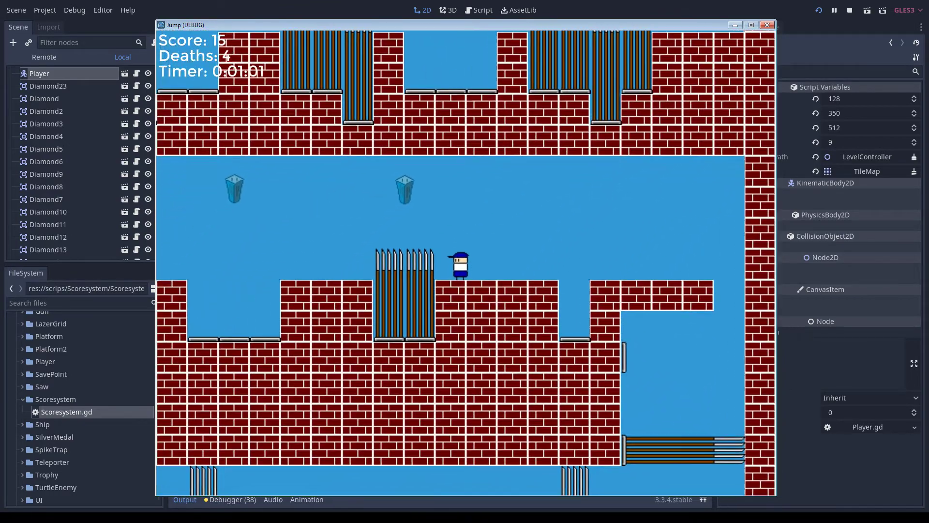
pyautogui.press('Left')
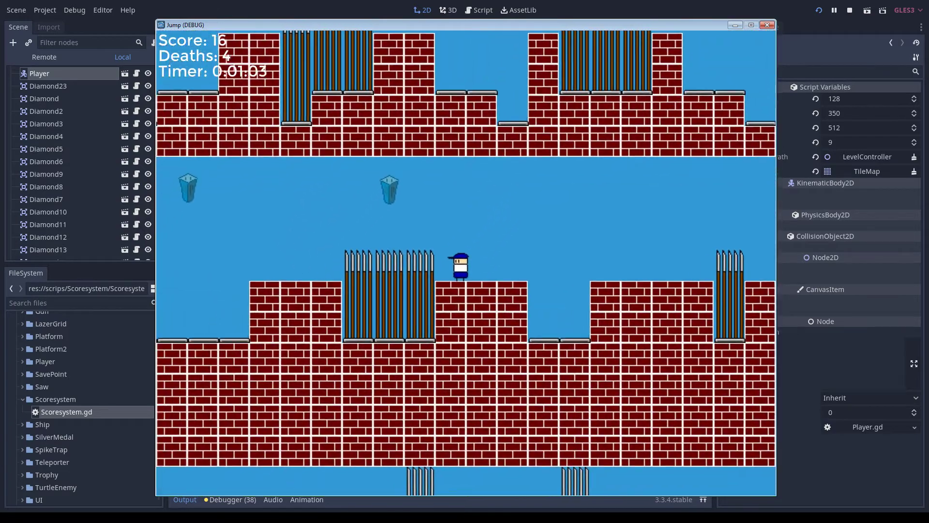
pyautogui.press('Right')
pyautogui.press('Up')
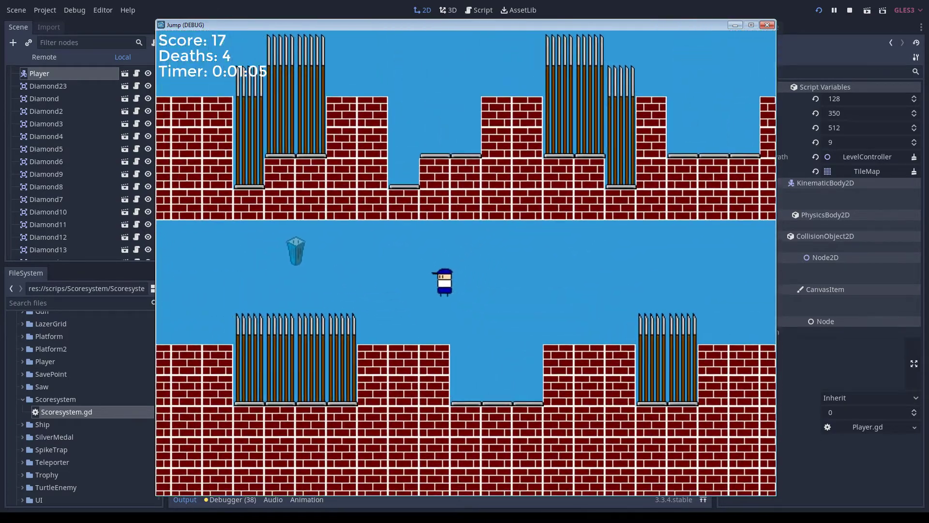
pyautogui.press('Left')
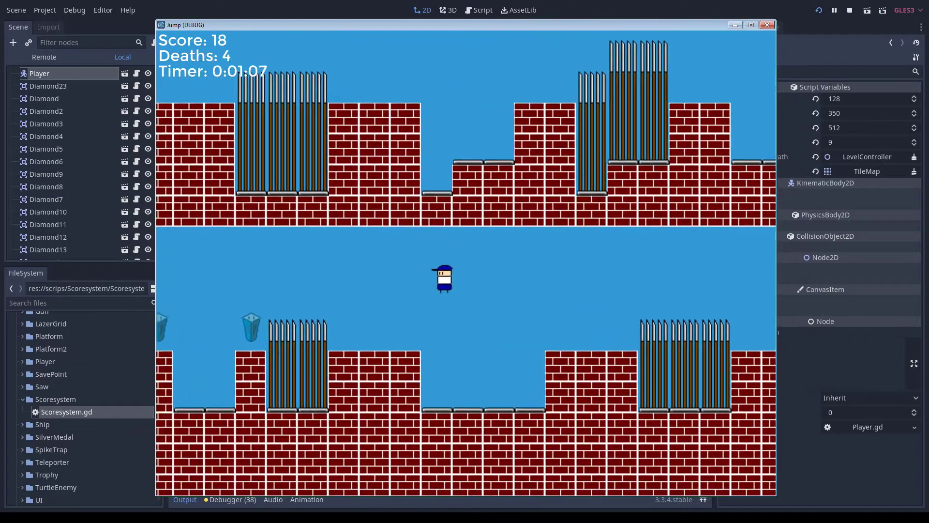
pyautogui.press('Left')
pyautogui.press('Up')
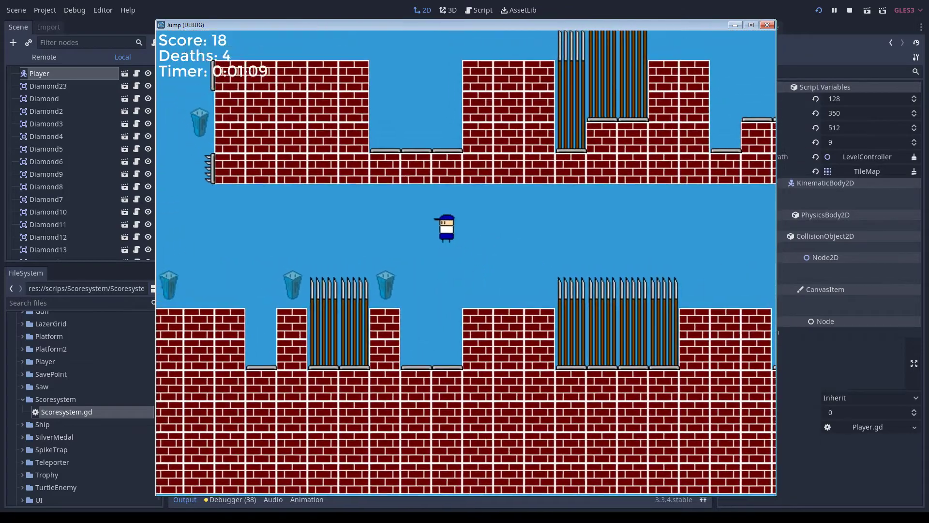
pyautogui.press('Left')
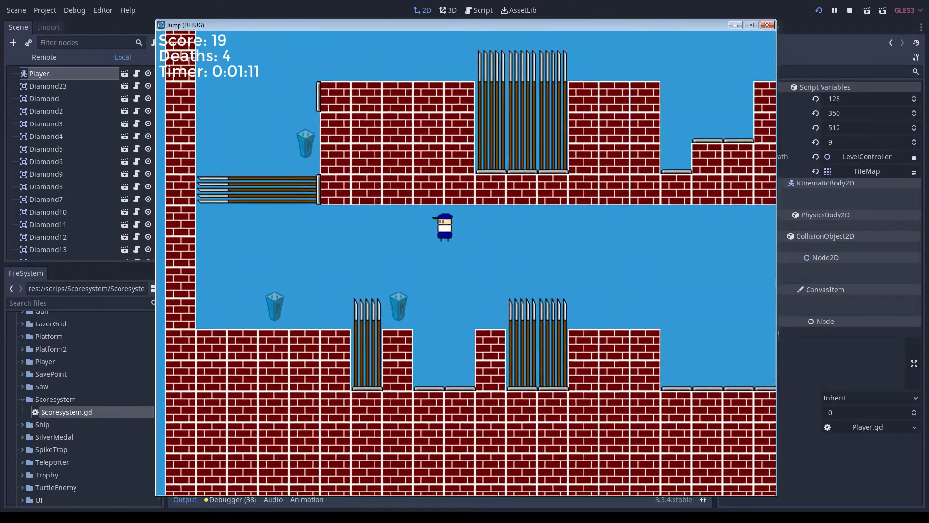
pyautogui.press('Left')
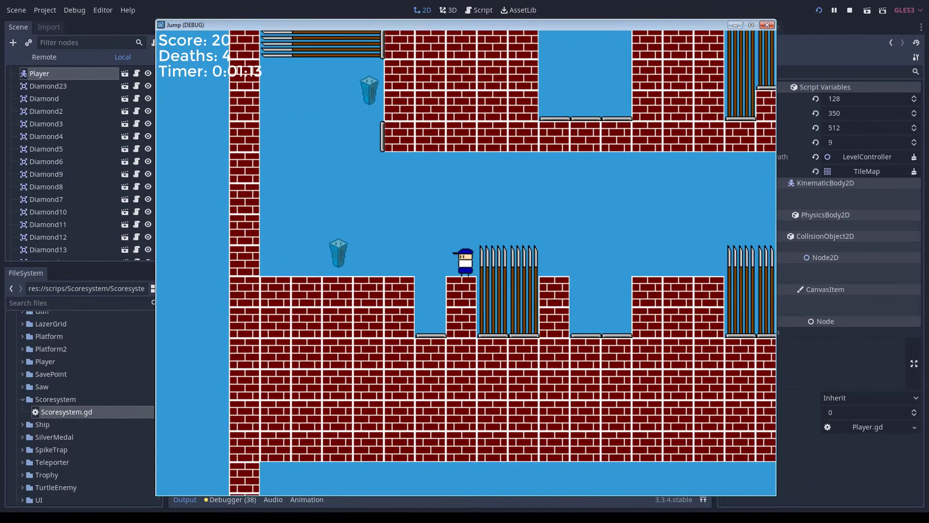
pyautogui.press('Up')
pyautogui.press('Left')
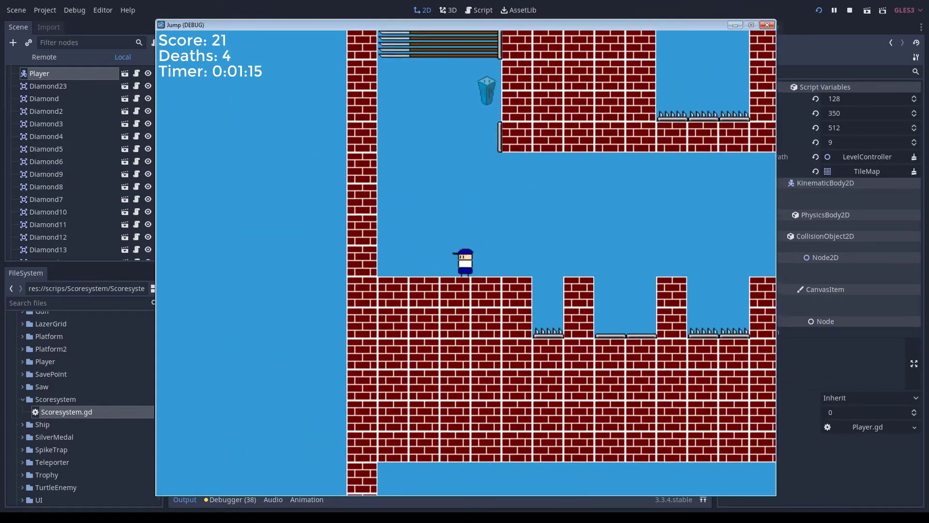
# Step: Pause the game, exit to the title screen, and quit back to the editor
pyautogui.press('Escape')
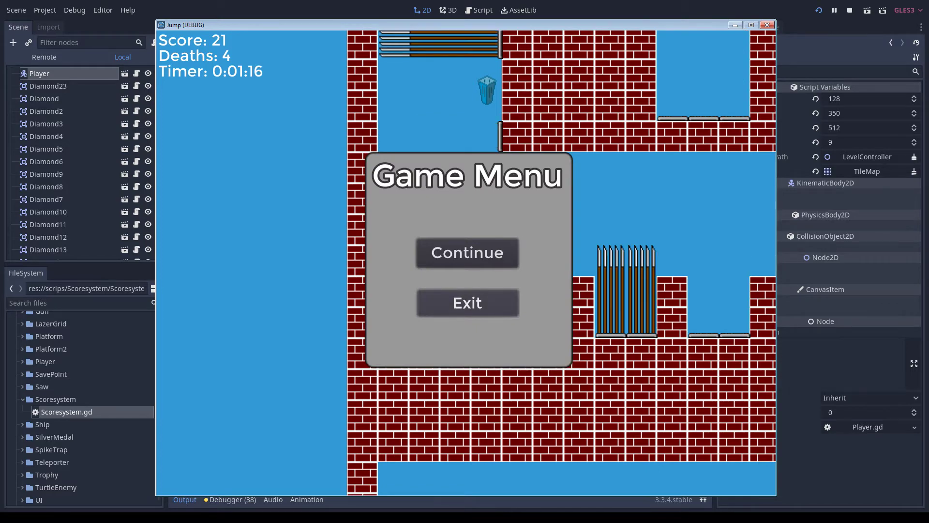
pyautogui.press('Down')
pyautogui.press('Return')
pyautogui.press('Down')
pyautogui.press('Return')
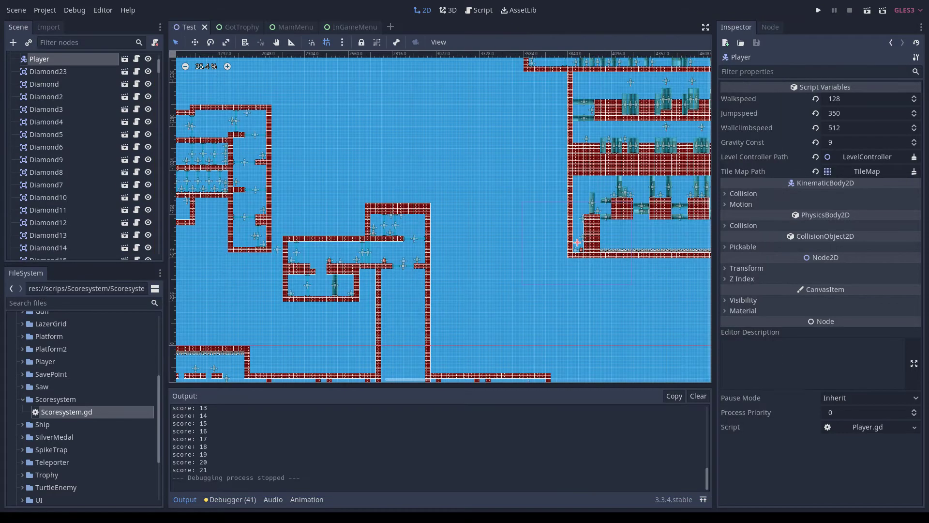
# Step: Place the Player at (136, 2416) in the trophy room, then save and run the game
pyautogui.scroll(-5, 439, 217)
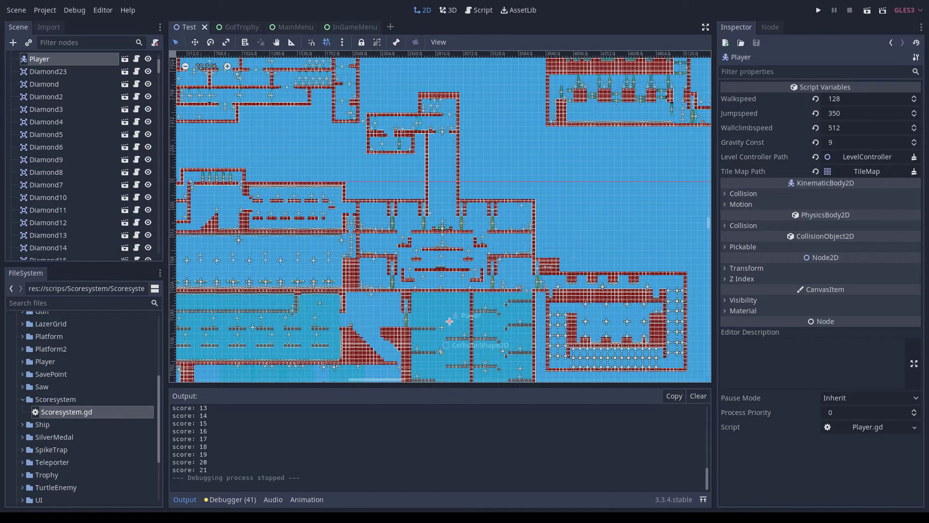
pyautogui.moveTo(369, 323); pyautogui.dragTo(546, 167, button='middle')
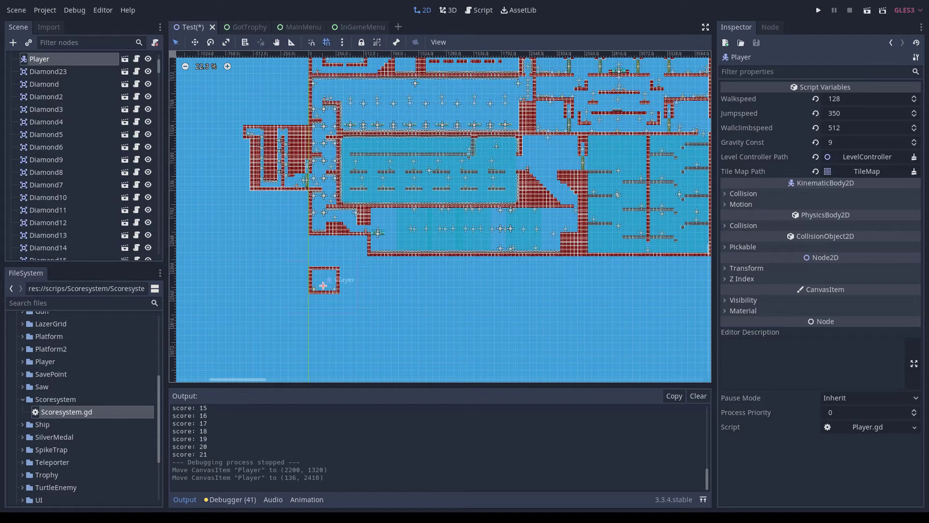
pyautogui.scroll(5, 324, 290)
pyautogui.scroll(9, 325, 290)
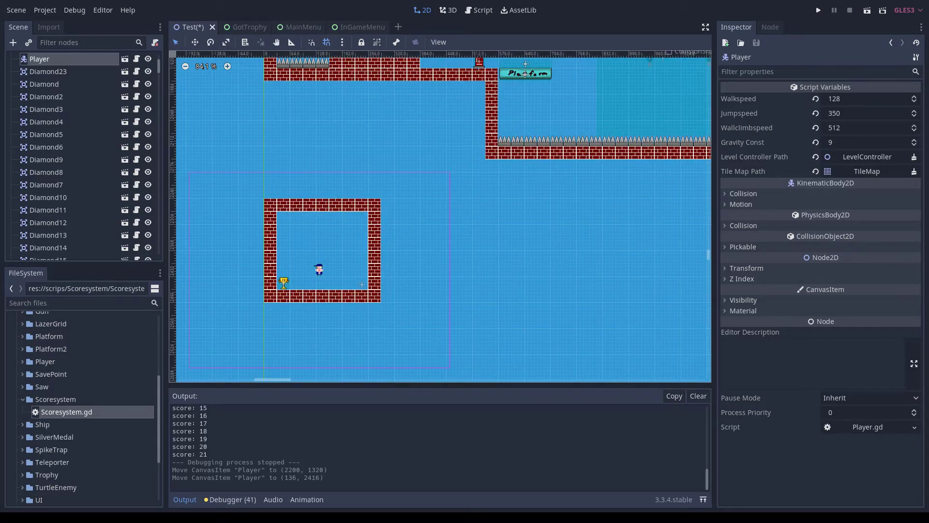
pyautogui.press('F5')
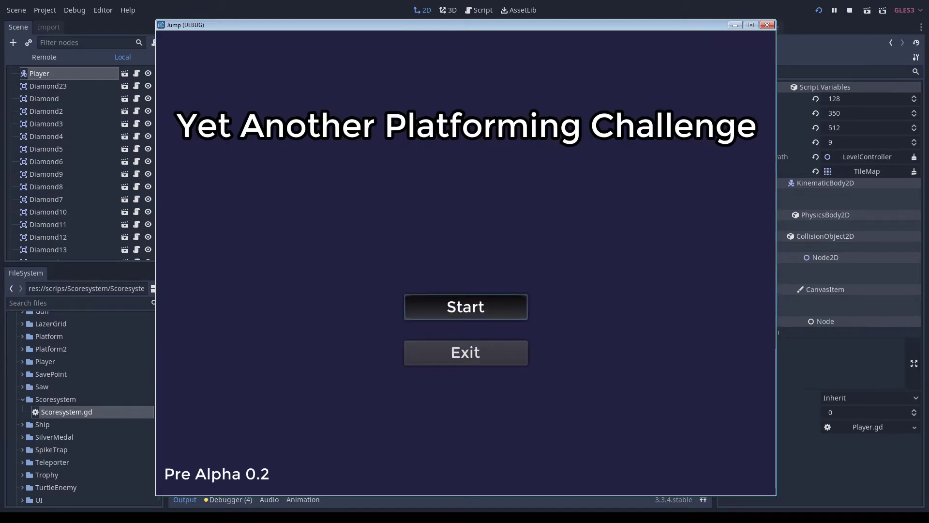
# Step: Start the game and walk left to the trophy for the YOU WIN!!! screen
pyautogui.press('Return')
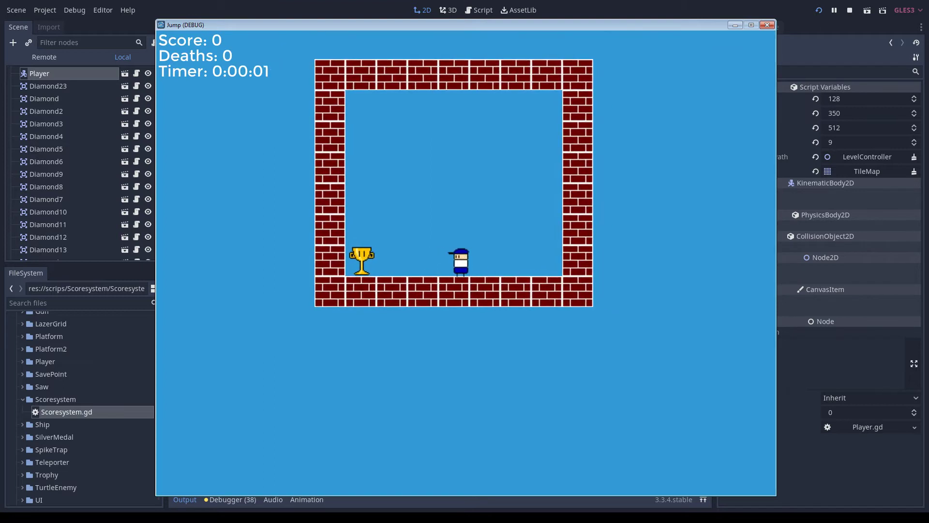
pyautogui.press('Right')
pyautogui.press('Left')
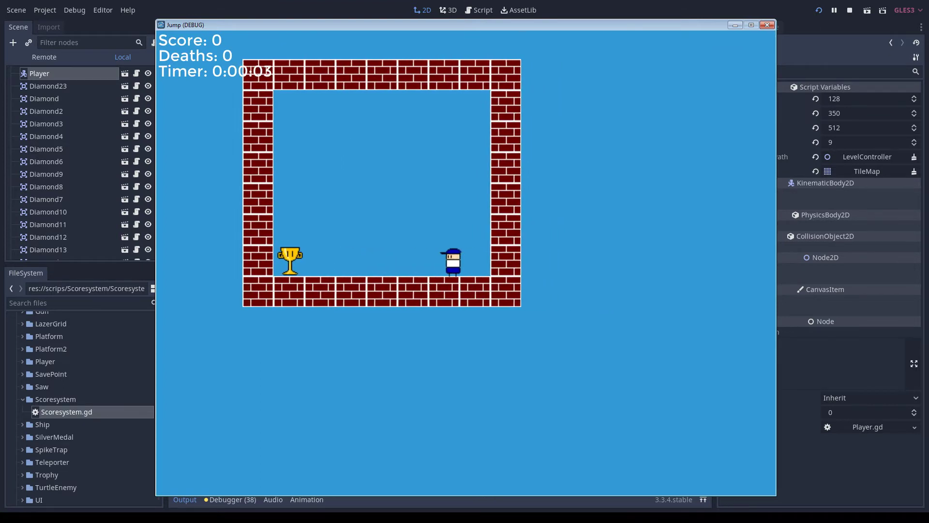
pyautogui.press('Left')
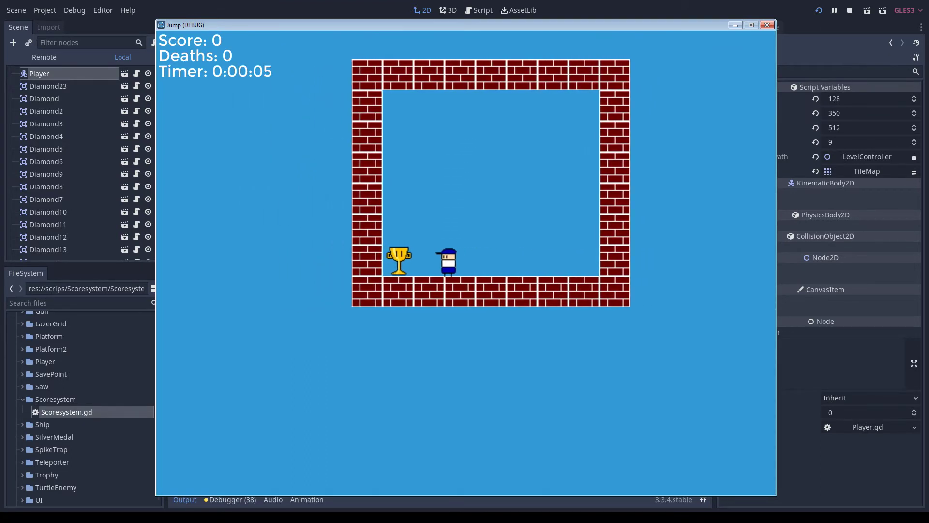
pyautogui.press('Left')
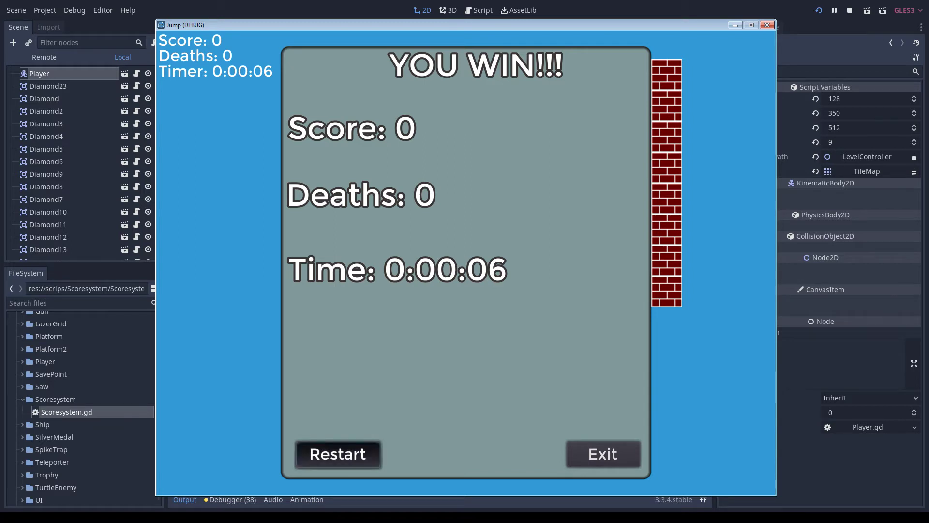
# Step: Restart, reach the trophy again, then exit the game back to the editor
pyautogui.press('Return')
pyautogui.press('Left')
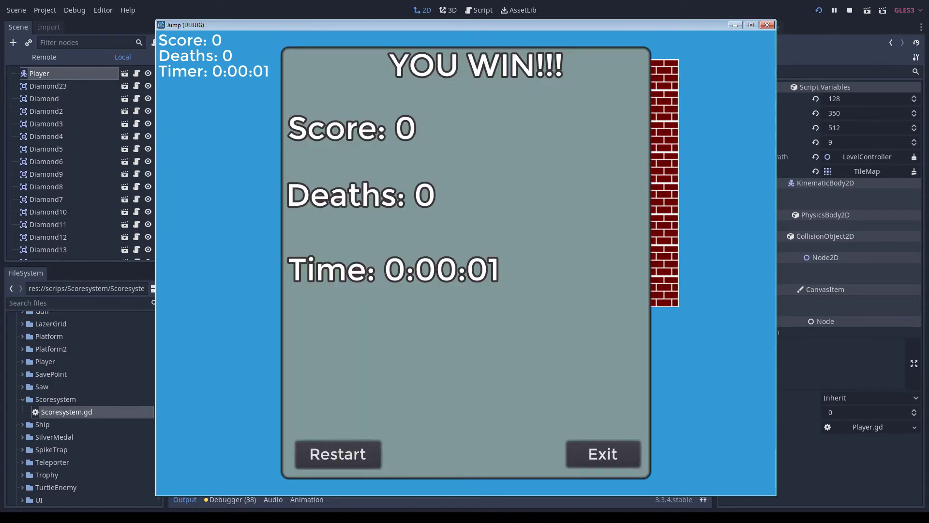
pyautogui.press('Return')
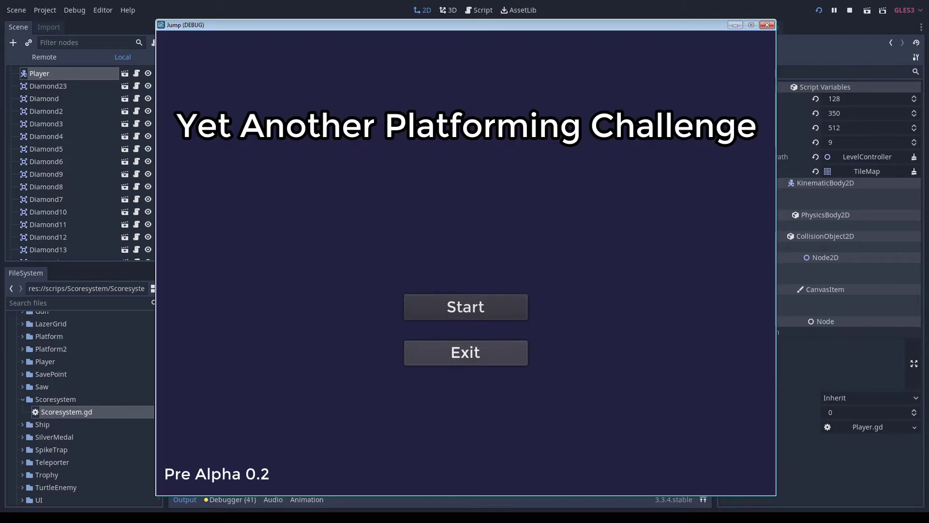
pyautogui.press('Return')
# Step: Zoom out to the level origin, drop the Player at (64, 56), and save the scene
pyautogui.scroll(-2, 440, 217)
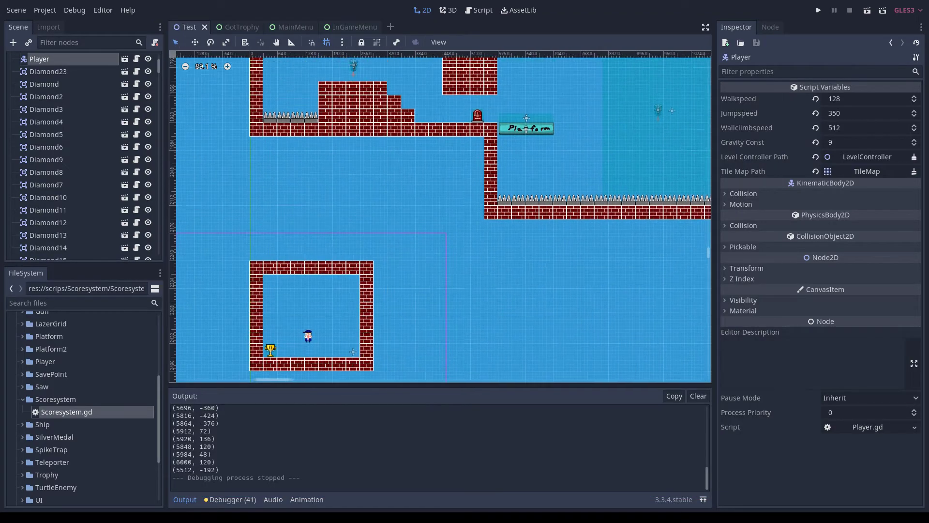
pyautogui.scroll(-2, 440, 216)
pyautogui.scroll(-2, 441, 217)
pyautogui.scroll(-2, 440, 216)
pyautogui.moveTo(441, 217); pyautogui.dragTo(439, 226, button='middle')
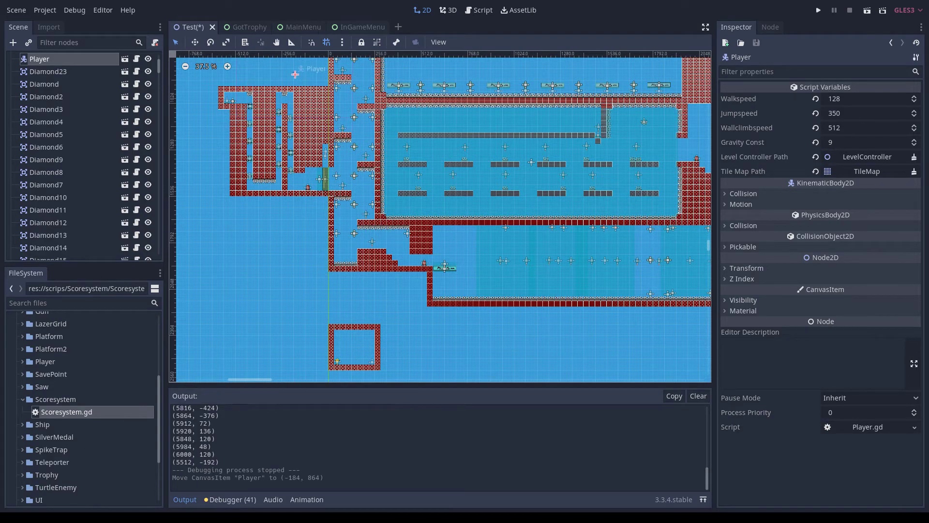
pyautogui.moveTo(439, 226); pyautogui.dragTo(452, 377, button='middle')
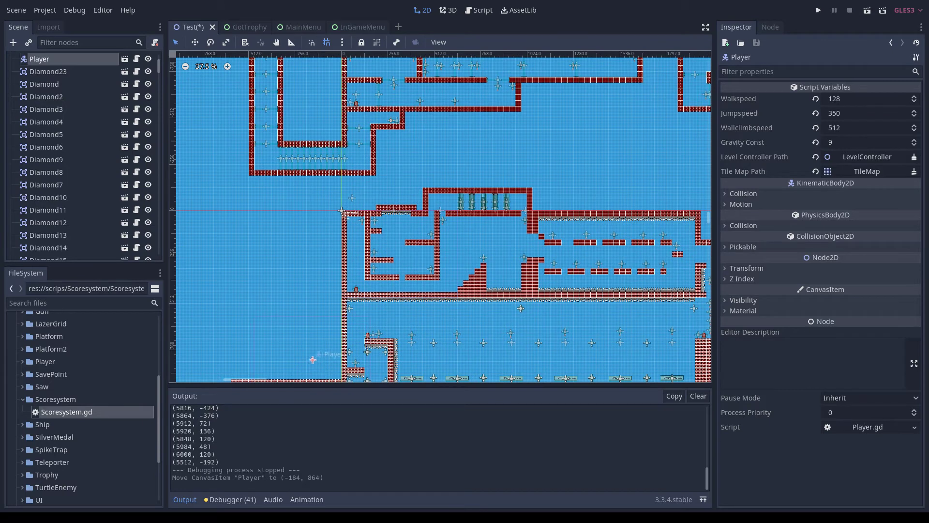
pyautogui.moveTo(353, 220); pyautogui.dragTo(353, 221)
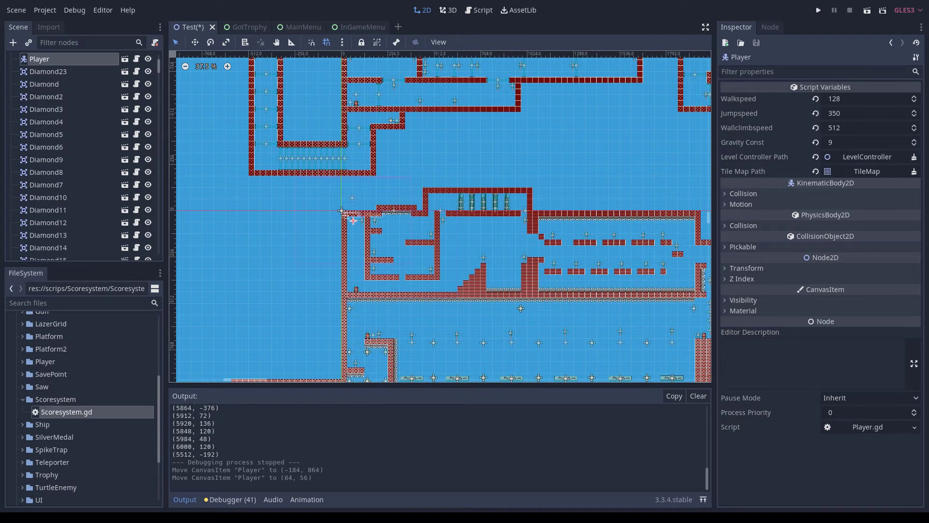
pyautogui.hotkey('ctrl', 's')
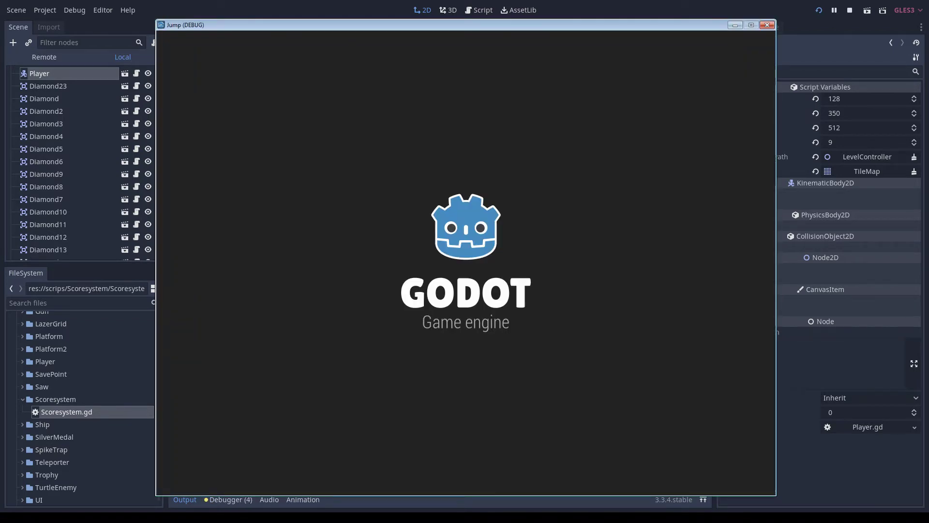
# Step: Start the game, jump off the start ledge, and climb the brick wall for two diamonds
pyautogui.click(466, 306)
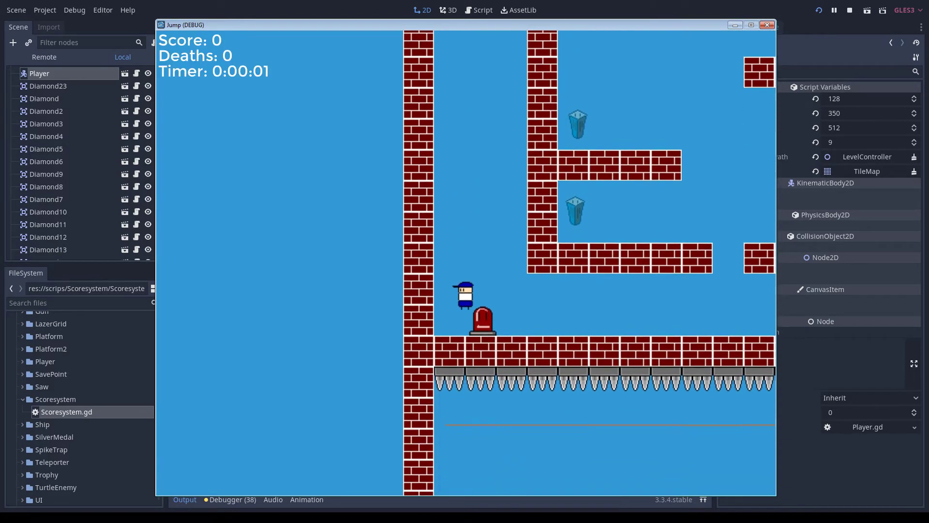
pyautogui.press('space')
pyautogui.press('Right')
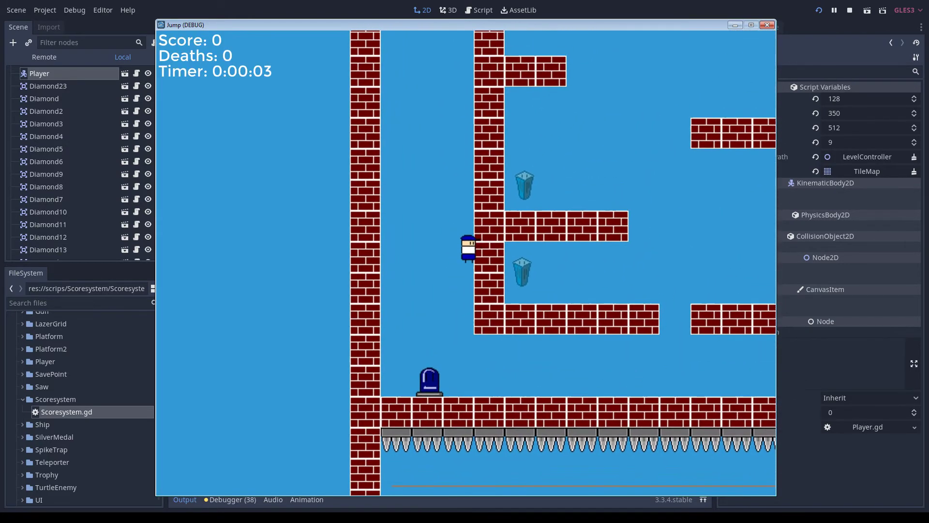
pyautogui.press('space')
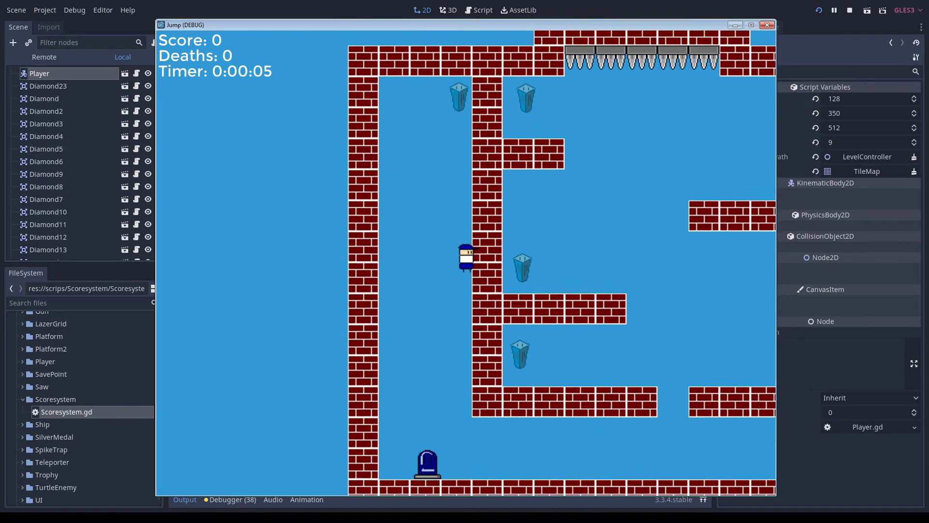
pyautogui.press('space')
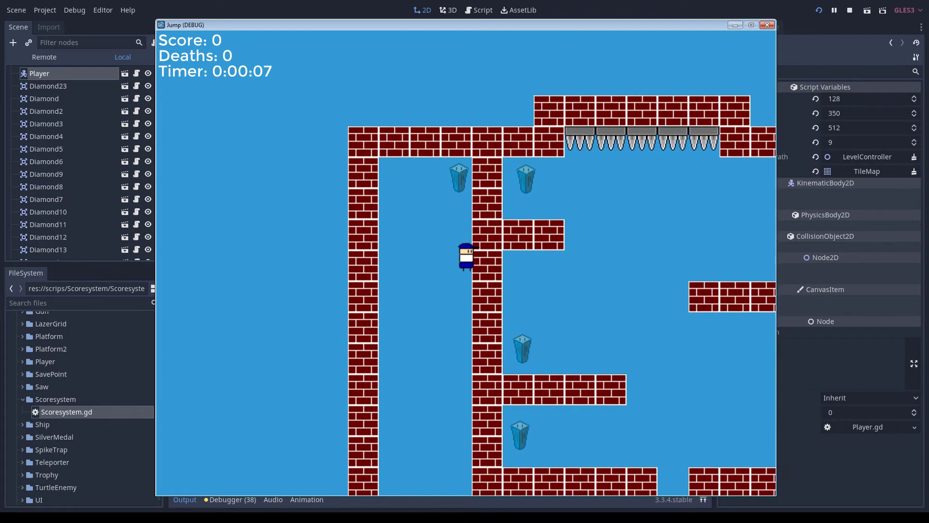
pyautogui.press('space')
pyautogui.press('Left')
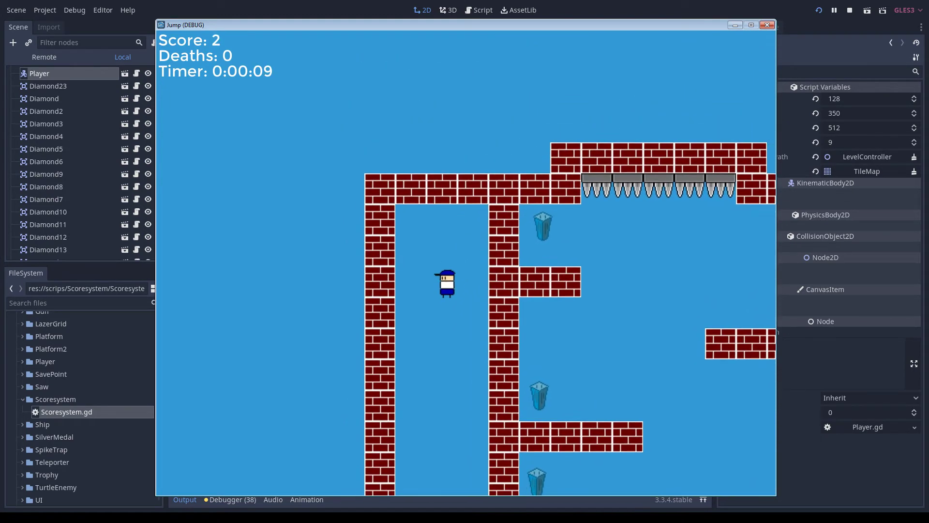
# Step: Cross the ledges above the spikes and drop into the enclosure, grabbing diamonds
pyautogui.press('Right')
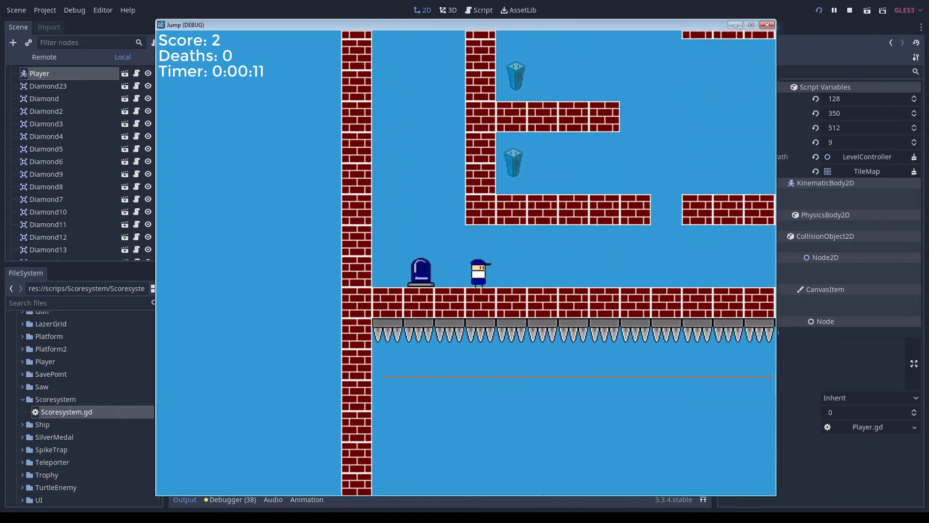
pyautogui.press('Right')
pyautogui.press('space')
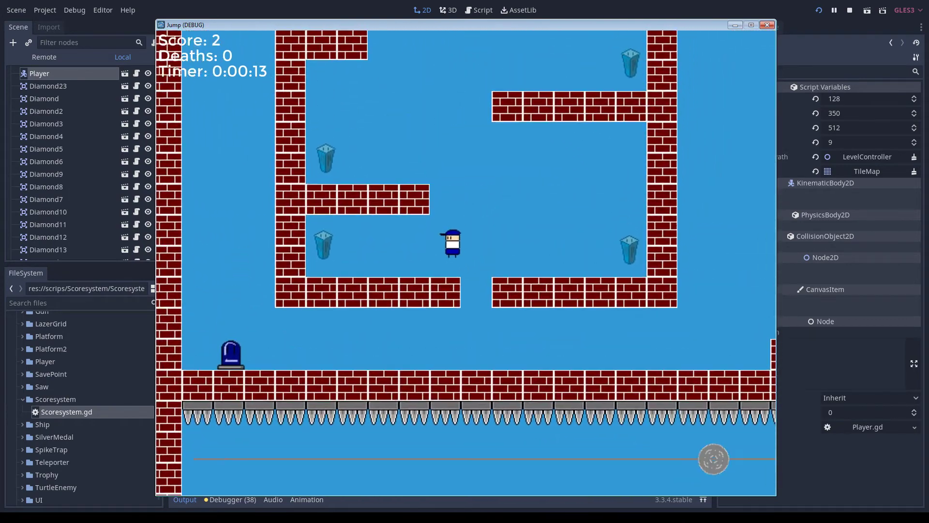
pyautogui.press('Right')
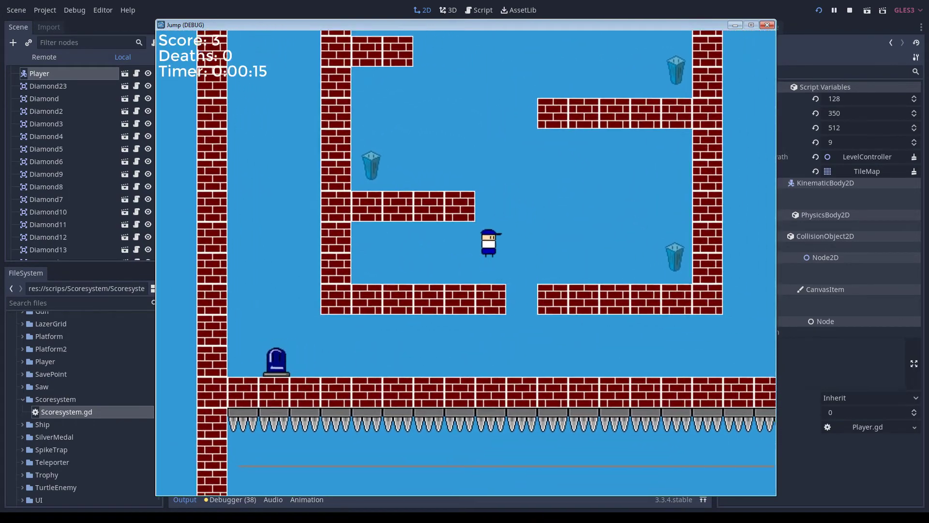
pyautogui.press('space')
pyautogui.press('Right')
pyautogui.press('Left')
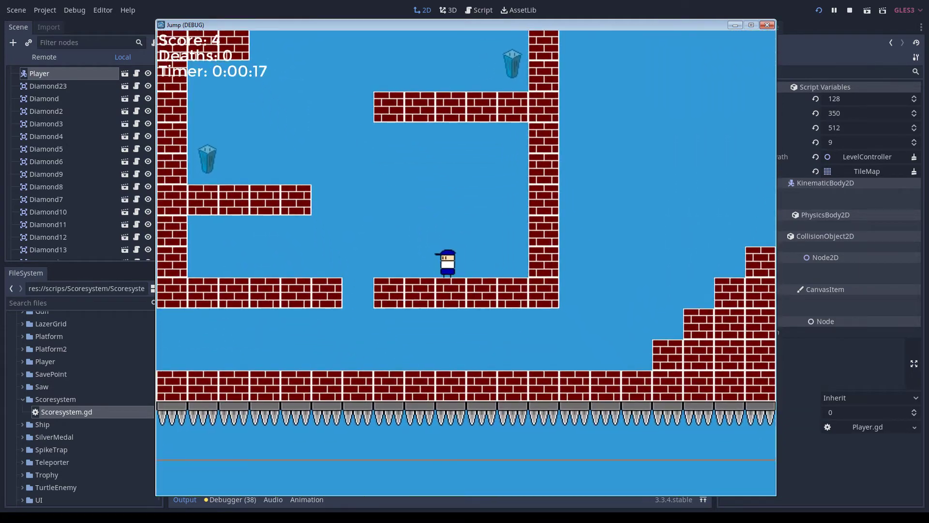
pyautogui.press('space')
pyautogui.press('Right')
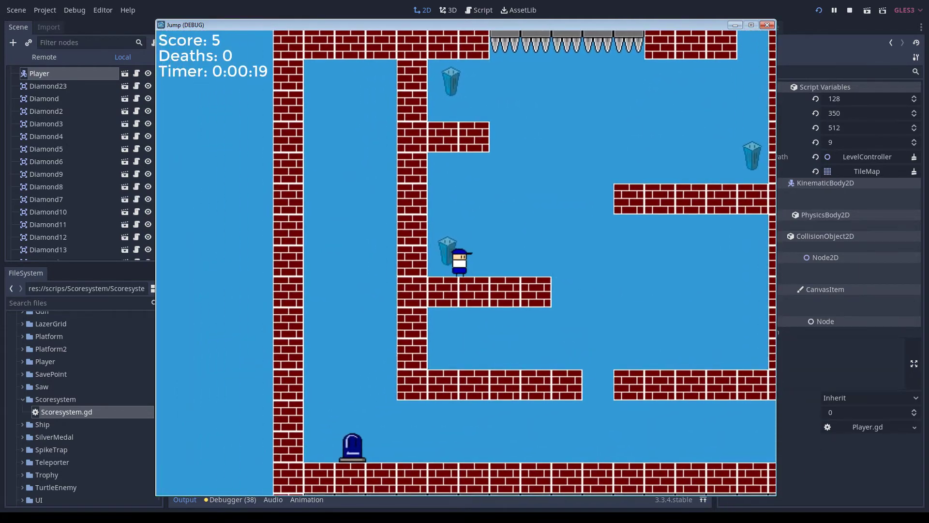
# Step: Jump right for a diamond, reach the upper-left ledge, and drop off
pyautogui.press('space')
pyautogui.press('Right')
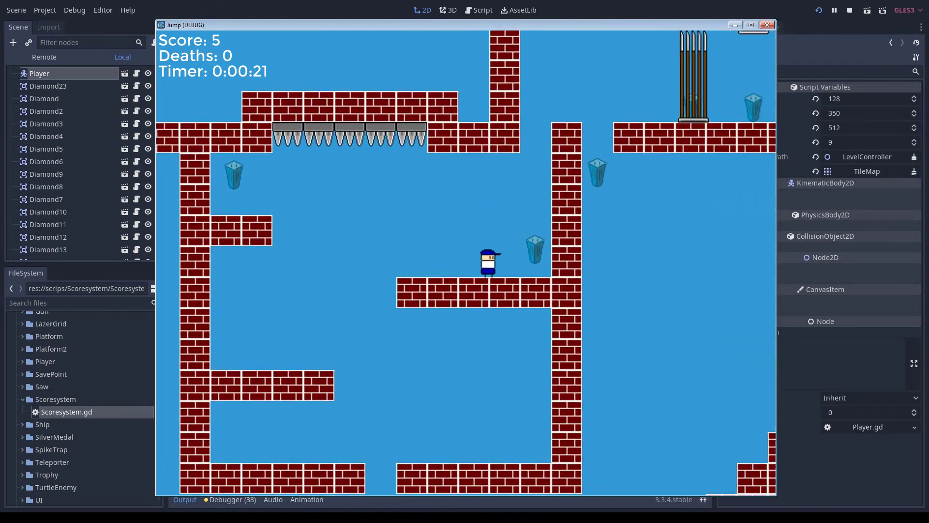
pyautogui.press('Left')
pyautogui.press('Left')
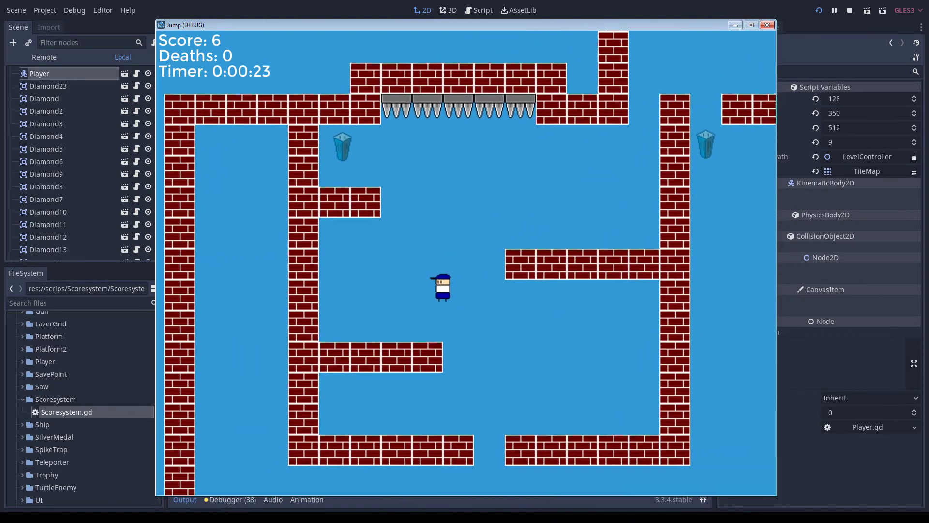
pyautogui.press('space')
pyautogui.press('Left')
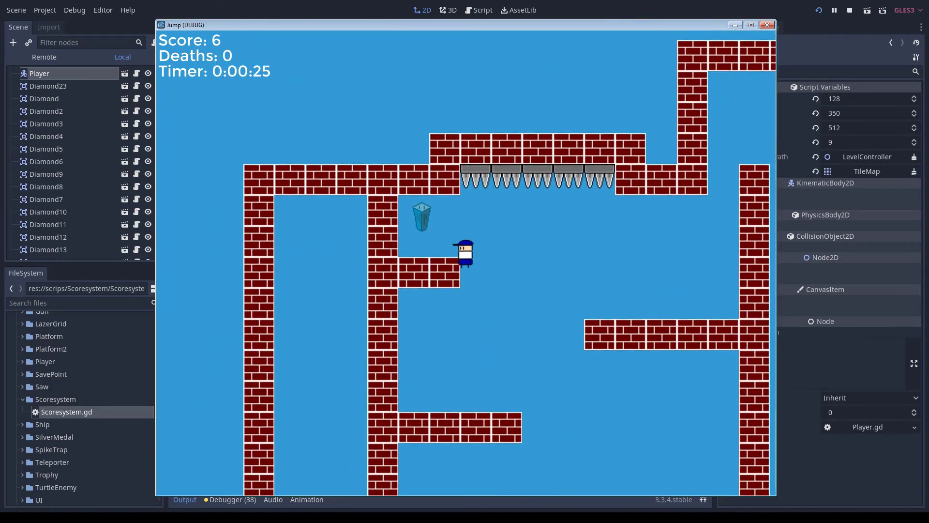
pyautogui.press('Right')
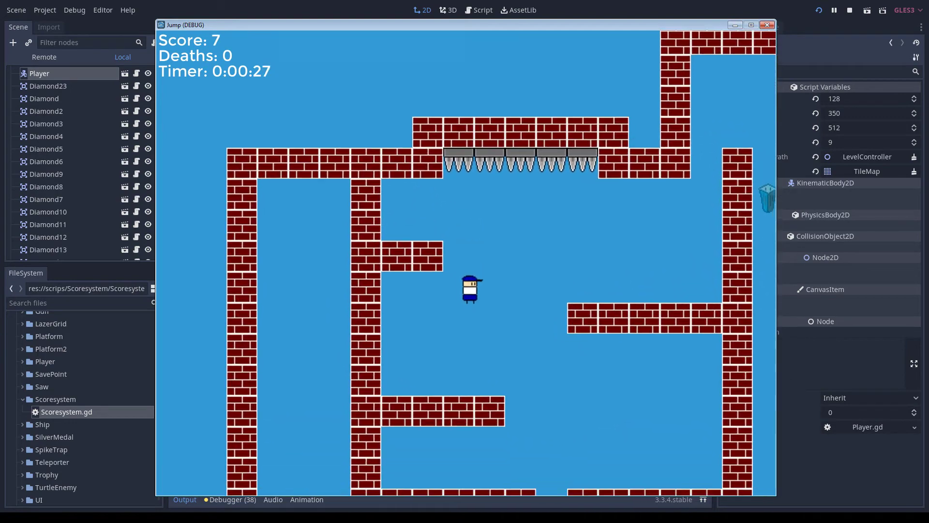
# Step: Climb between the brick walls and over the column to reach score 9, then stop the game
pyautogui.press('space')
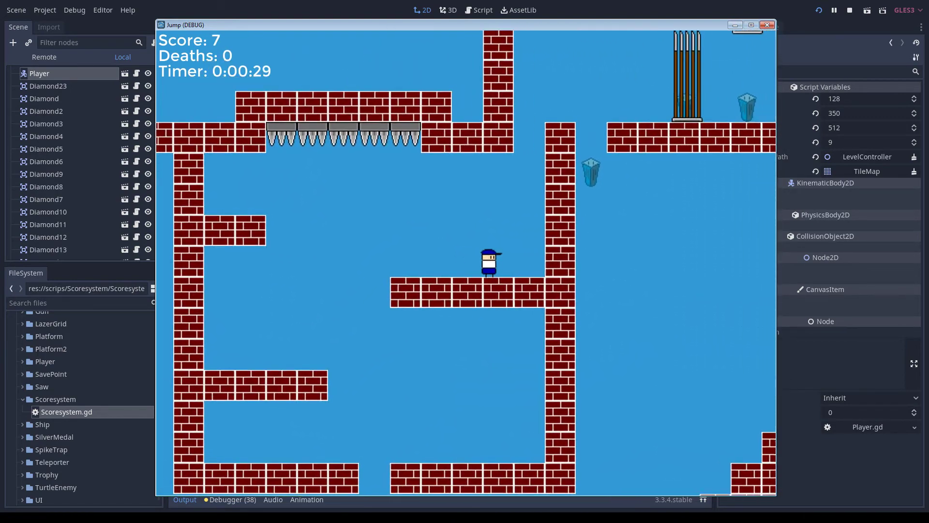
pyautogui.press('space')
pyautogui.press('space')
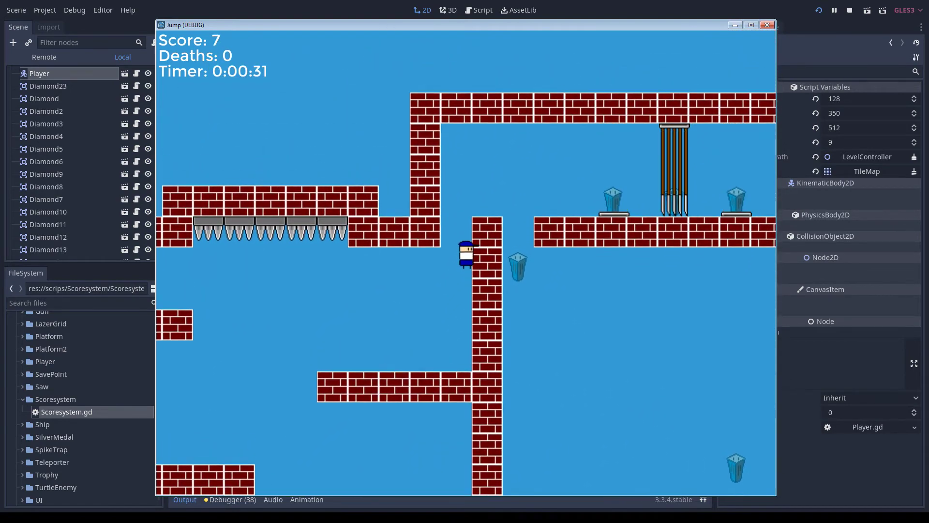
pyautogui.press('space')
pyautogui.press('Right')
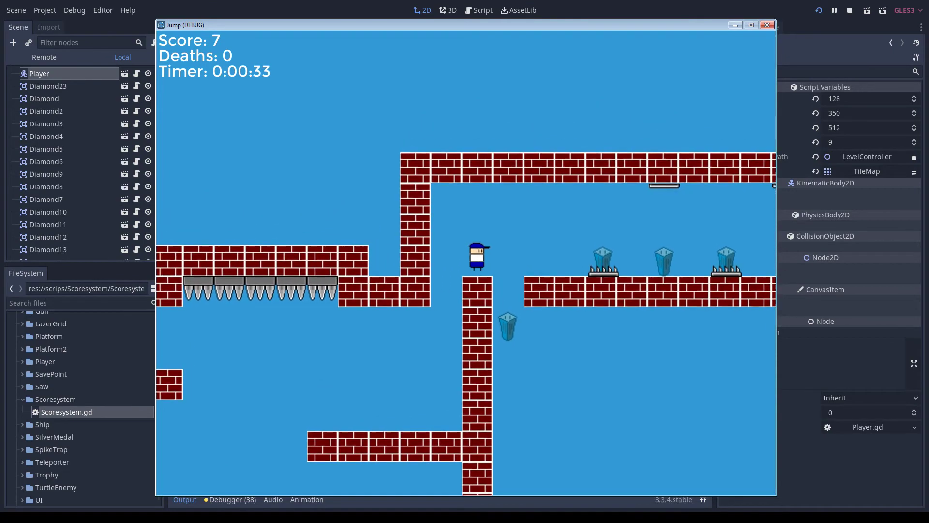
pyautogui.press('Left')
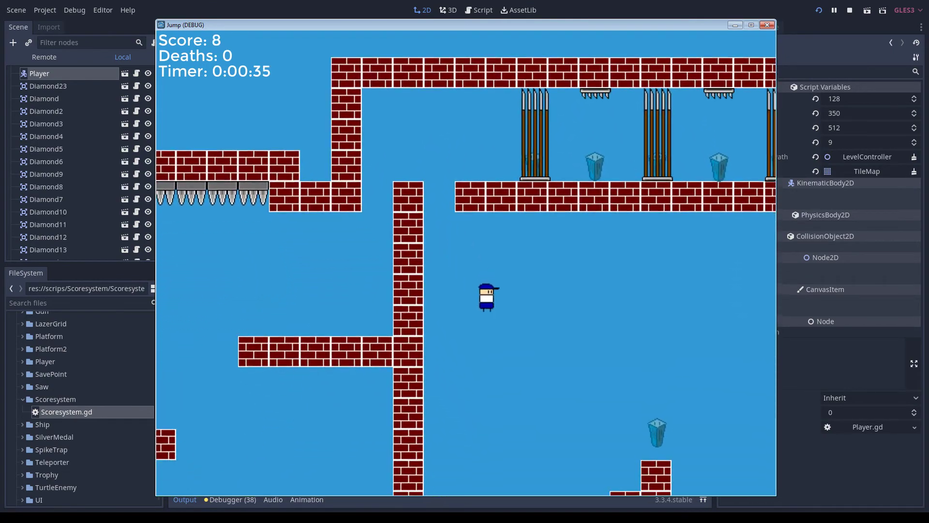
pyautogui.press('Right')
pyautogui.press('space')
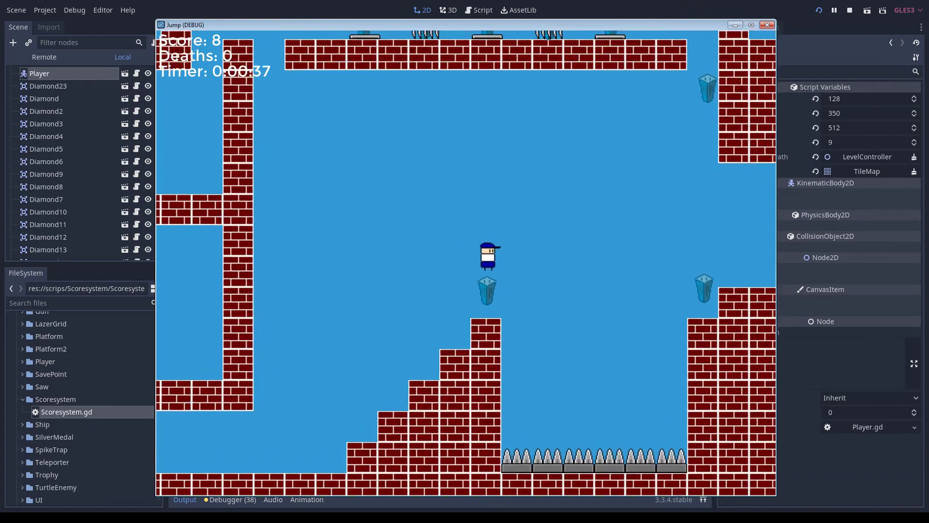
pyautogui.press('Left')
pyautogui.press('space')
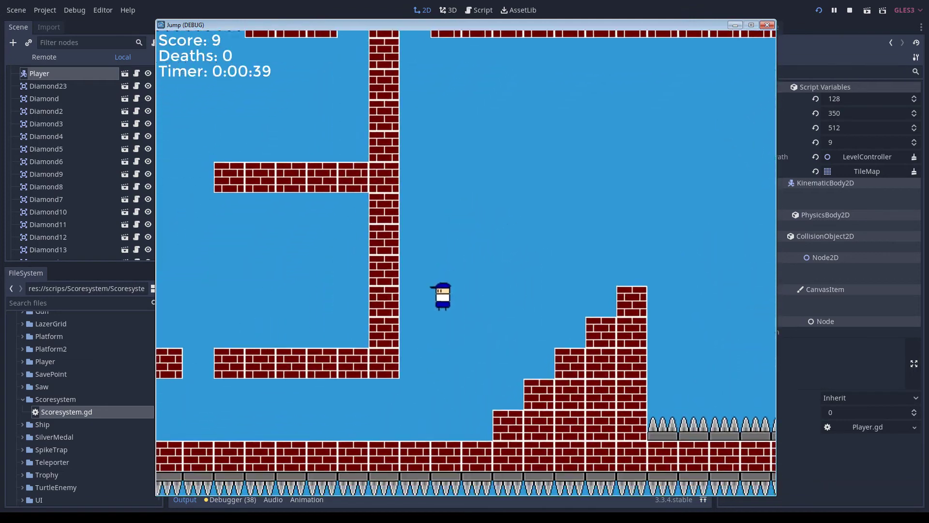
pyautogui.press('Up')
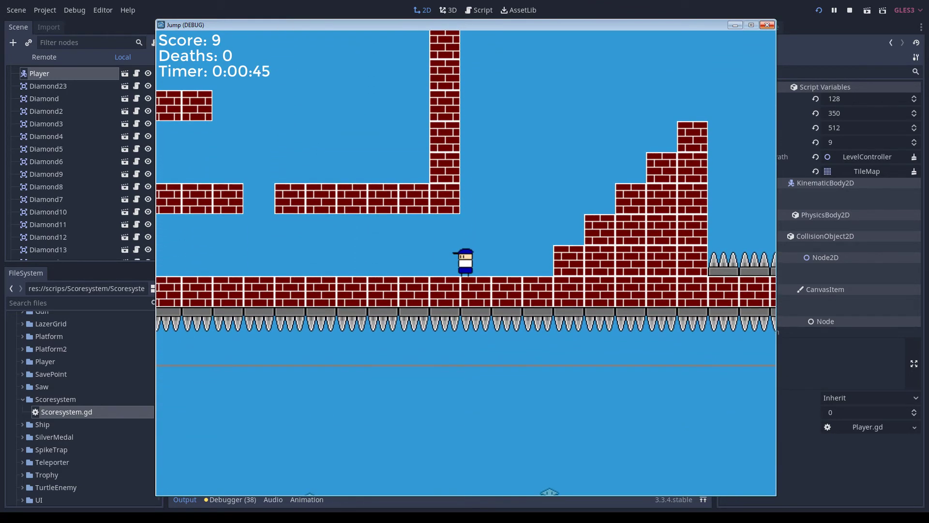
pyautogui.press('F8')
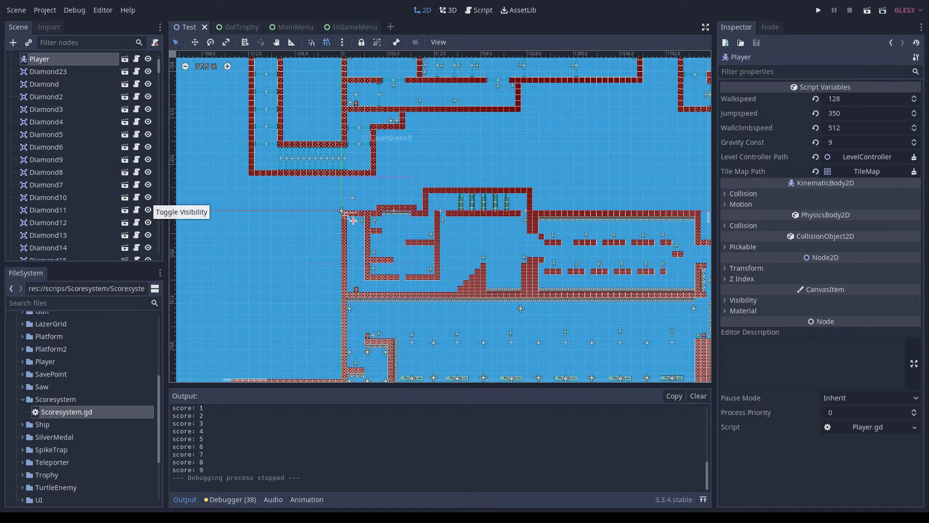
# Step: Switch to the Explorer window showing the jump project folder over Godot
pyautogui.hotkey('alt', 'Tab')
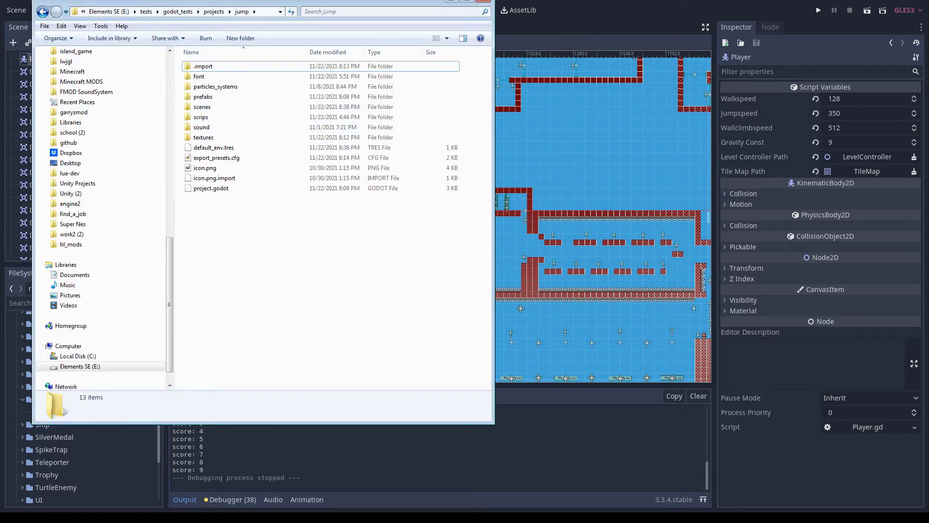
# Step: Go up to godot_tests, open assets/jump/tiles2, and open tiles2.xcf in GIMP
pyautogui.click(213, 12)
pyautogui.click(178, 12)
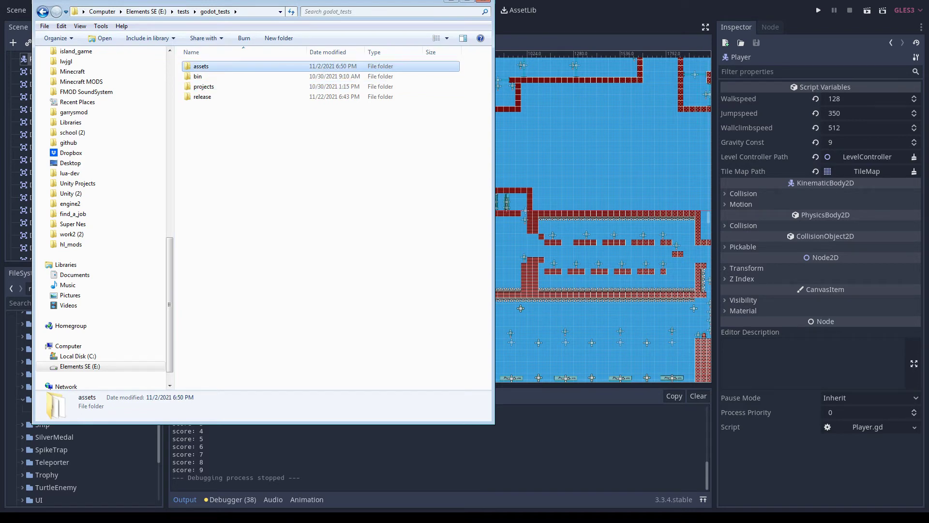
pyautogui.doubleClick(201, 66)
pyautogui.click(200, 66)
pyautogui.doubleClick(200, 66)
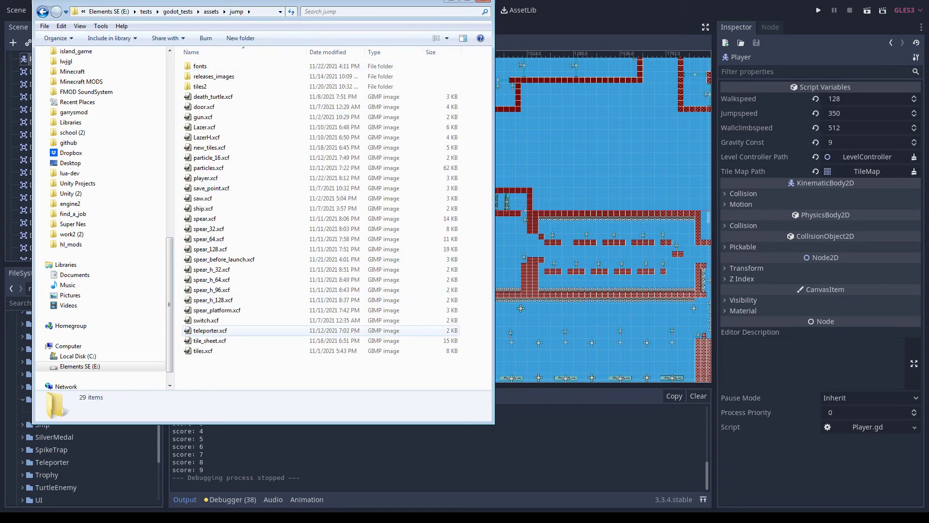
pyautogui.doubleClick(200, 86)
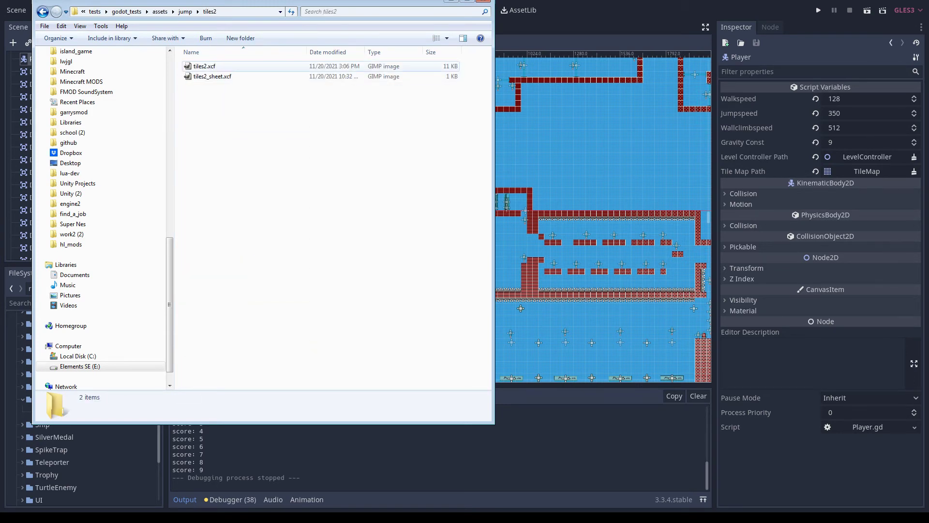
pyautogui.click(204, 66)
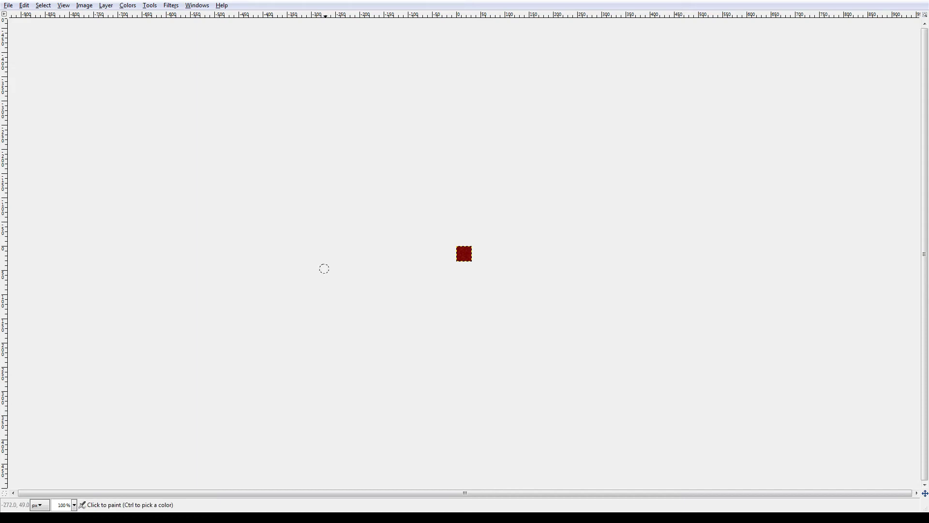
# Step: Zoom the tile to 1600% and duplicate the ceiling and carpet layers
pyautogui.keyDown('ctrl'); pyautogui.scroll(2, 489, 282); pyautogui.keyUp('ctrl')
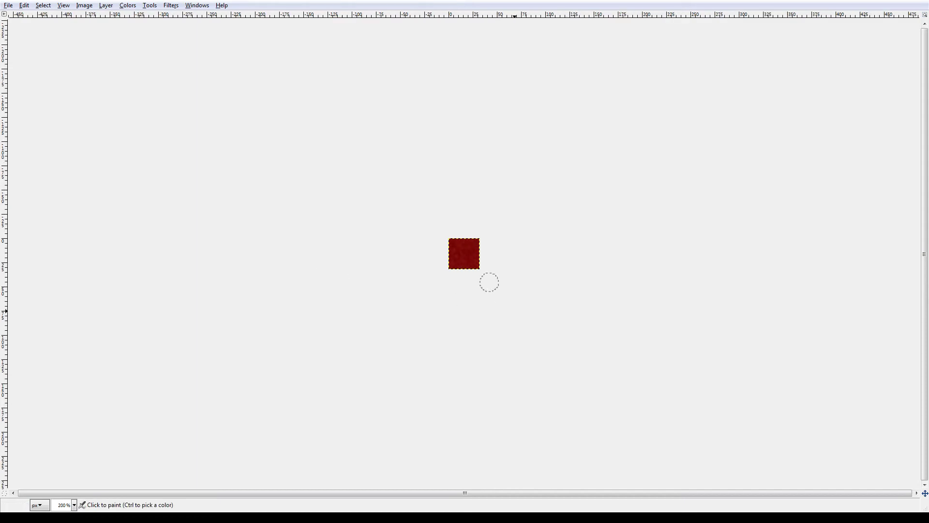
pyautogui.keyDown('ctrl'); pyautogui.scroll(3, 489, 282); pyautogui.keyUp('ctrl')
pyautogui.keyDown('ctrl'); pyautogui.scroll(2, 489, 282); pyautogui.keyUp('ctrl')
pyautogui.keyDown('ctrl'); pyautogui.scroll(1, 489, 282); pyautogui.keyUp('ctrl')
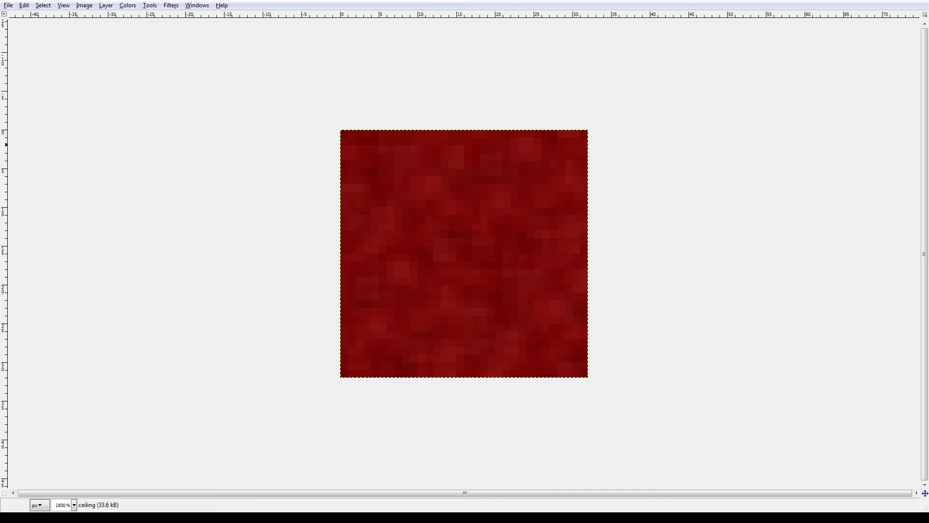
pyautogui.hotkey('ctrl', 'shift', 'd')
pyautogui.press('pagedown')
pyautogui.hotkey('ctrl', 'shift', 'd')
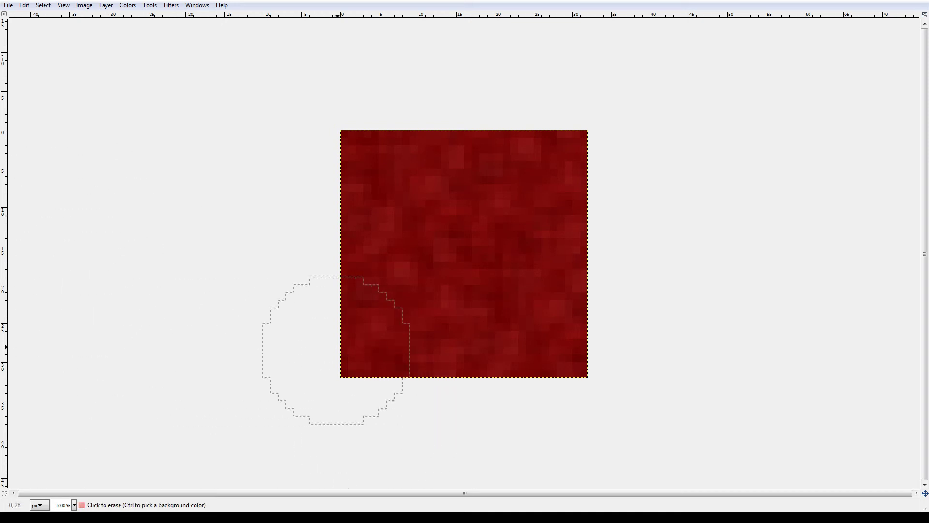
# Step: Erase the red from the lower half of the tile with the Eraser
pyautogui.click(353, 326)
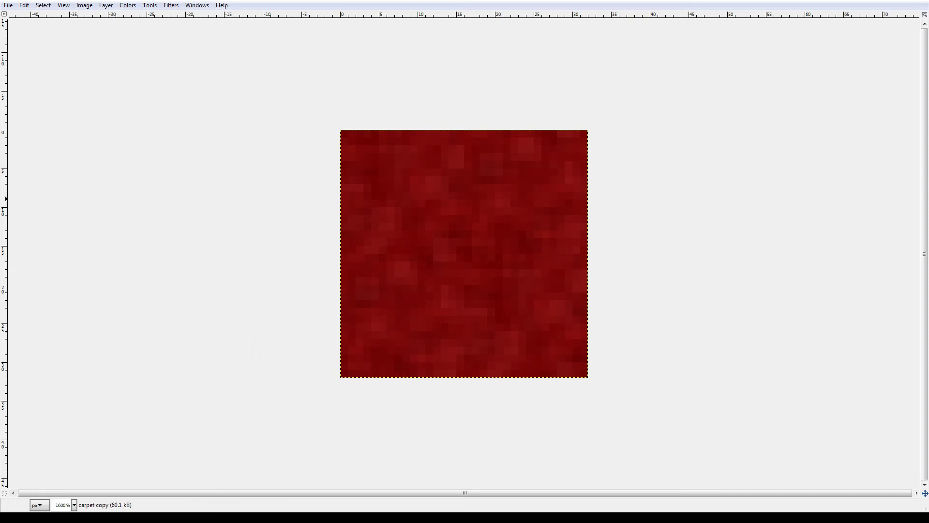
pyautogui.click(341, 334)
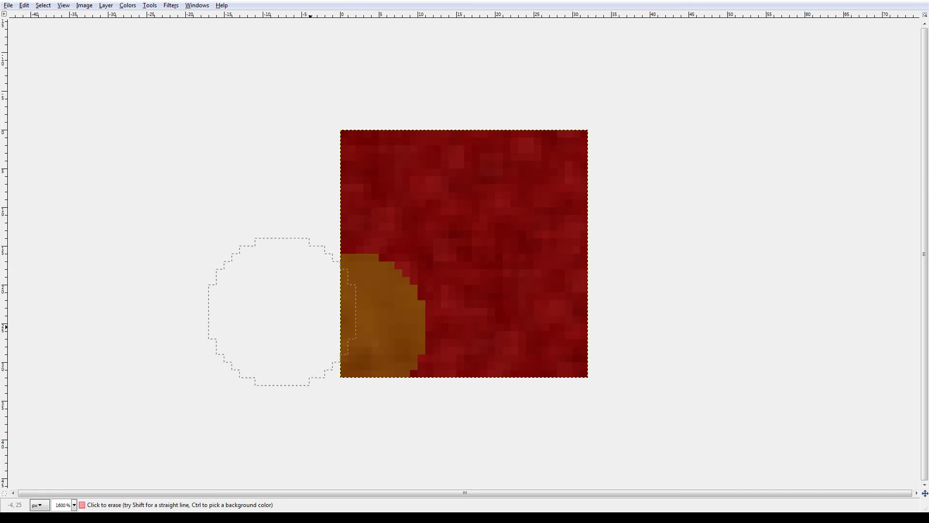
pyautogui.moveTo(424, 337)
pyautogui.mouseDown()
pyautogui.moveTo(476, 342)
pyautogui.moveTo(576, 327)
pyautogui.moveTo(460, 334)
pyautogui.moveTo(514, 327)
pyautogui.mouseUp()
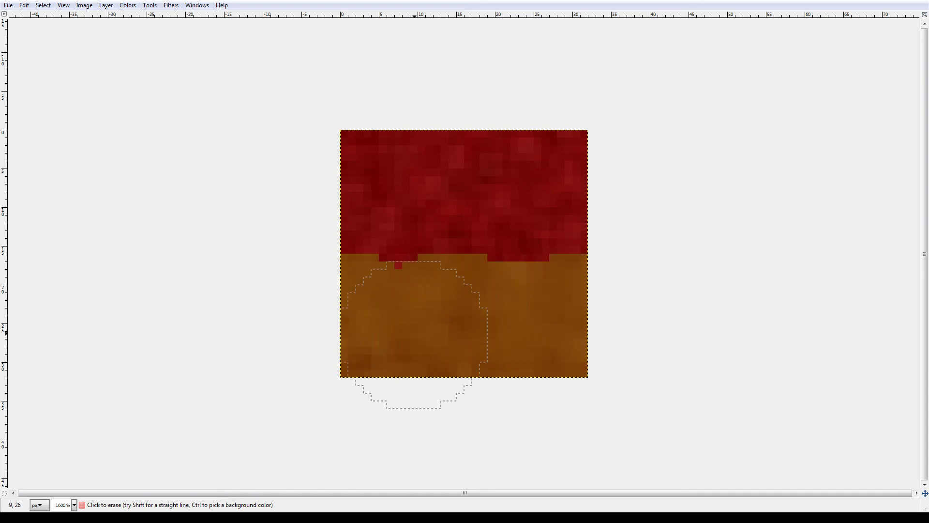
pyautogui.click(514, 327)
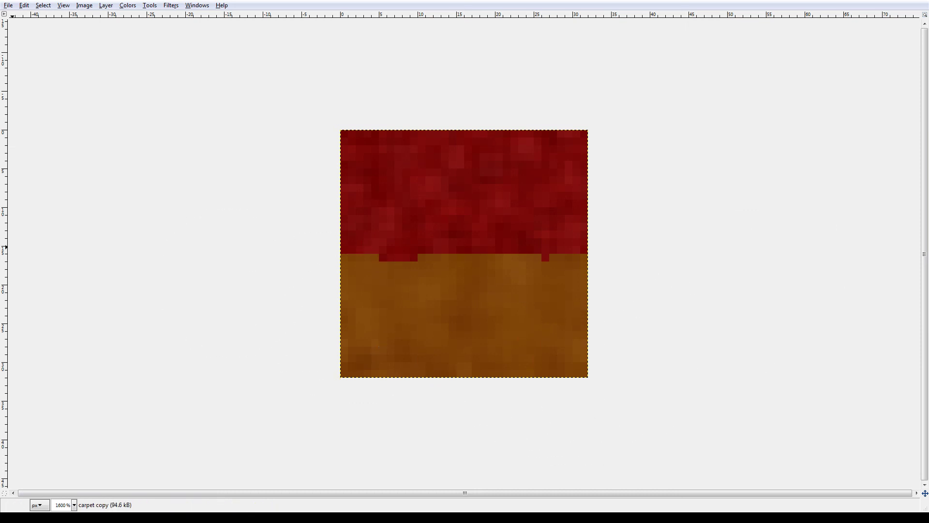
# Step: Erase individual red blocks along the red/brown boundary to form a notched edge
pyautogui.click(351, 250)
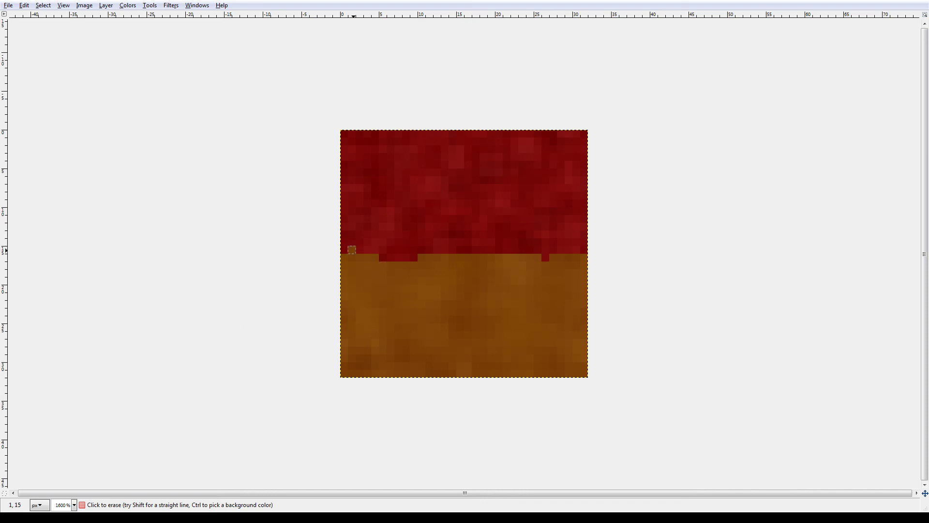
pyautogui.click(405, 258)
pyautogui.click(390, 249)
pyautogui.click(390, 257)
pyautogui.click(398, 258)
pyautogui.click(436, 250)
pyautogui.moveTo(468, 250); pyautogui.dragTo(475, 250)
pyautogui.moveTo(491, 250)
pyautogui.mouseDown()
pyautogui.moveTo(568, 250)
pyautogui.moveTo(537, 249)
pyautogui.mouseUp()
pyautogui.click(522, 249)
pyautogui.click(545, 257)
pyautogui.moveTo(414, 258); pyautogui.dragTo(414, 249)
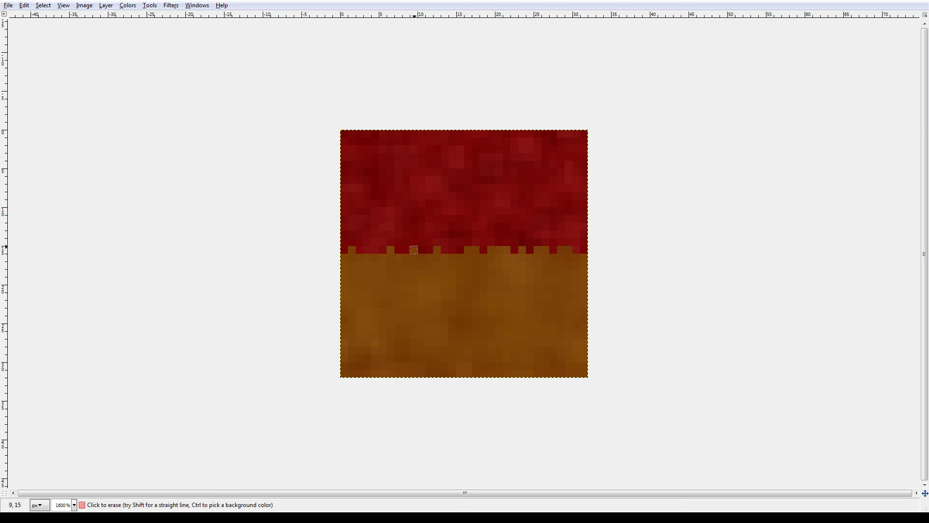
pyautogui.click(406, 250)
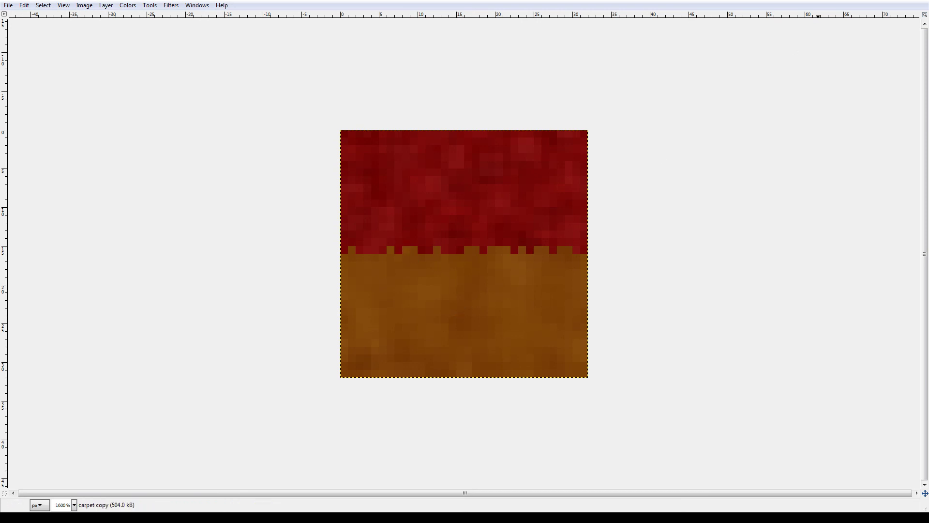
# Step: Close tiles2.xcf without saving, quit GIMP, and close the Explorer window
pyautogui.hotkey('ctrl', 'w')
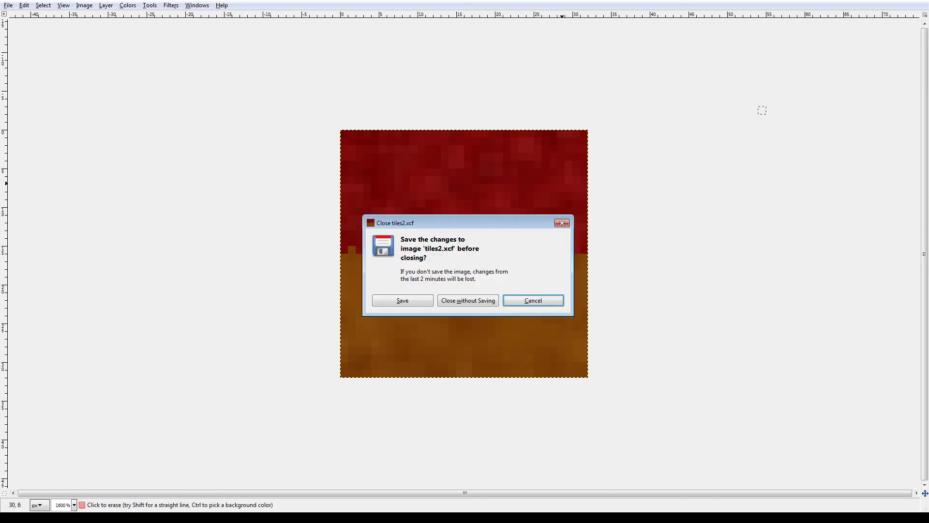
pyautogui.hotkey('ctrl', 'd')
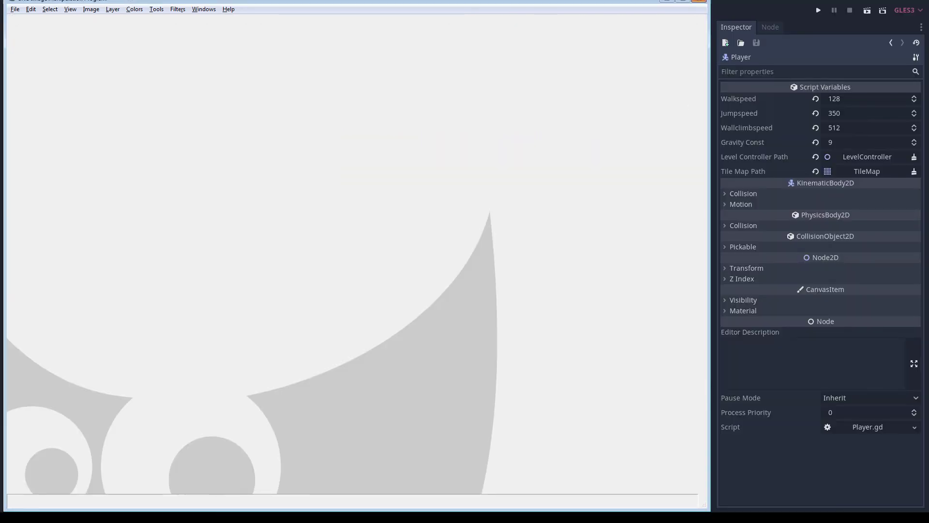
pyautogui.hotkey('ctrl', 'q')
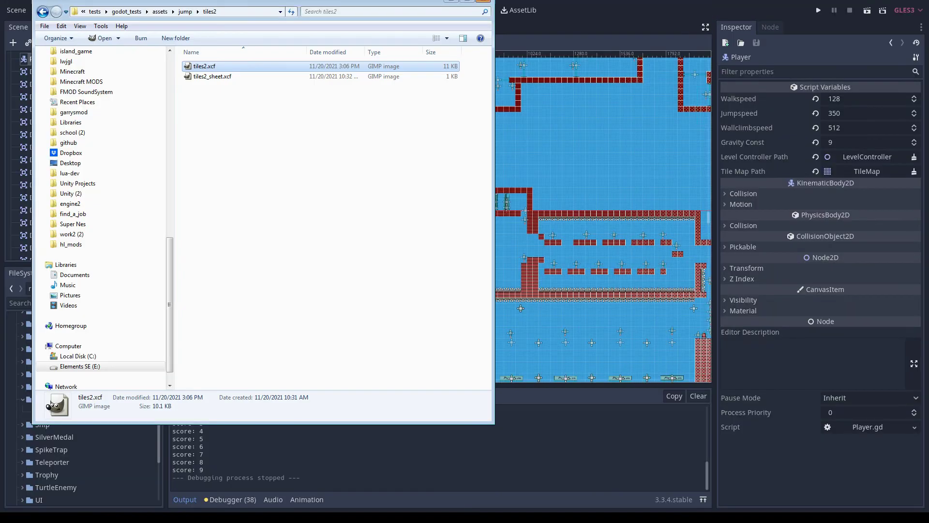
pyautogui.click(451, 2)
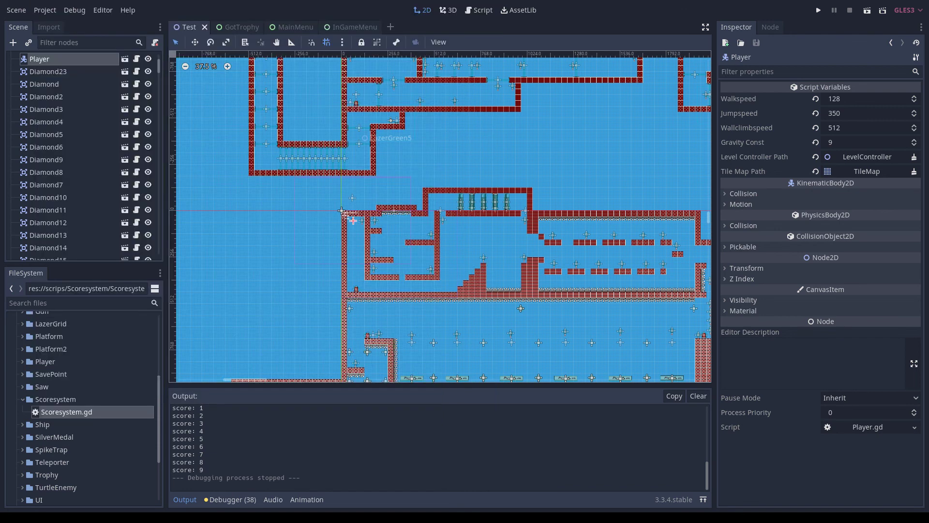